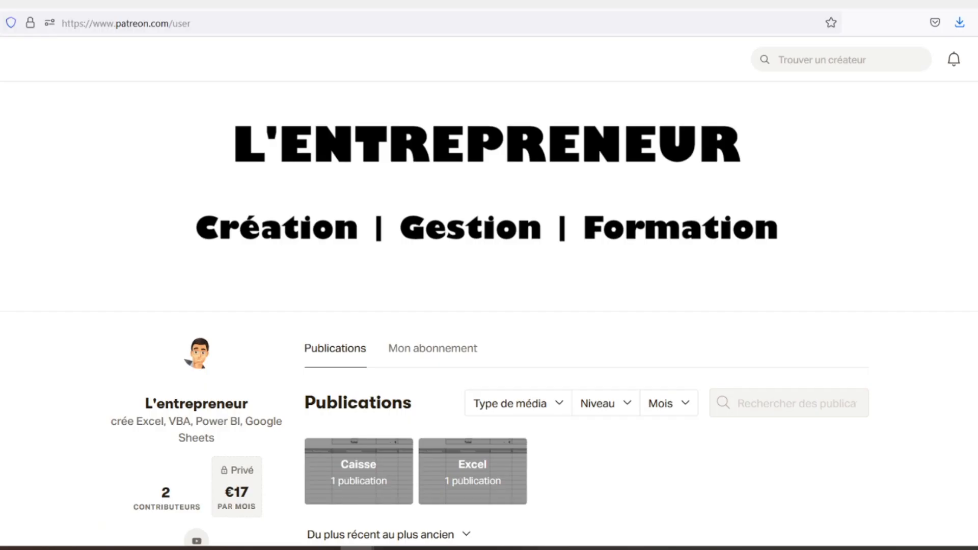
Look through the L'entrepreneur Patreon publications, including the Feuilles de caisse post with its caisse.xlsx attachment.
scroll(489, 305, down, 3)
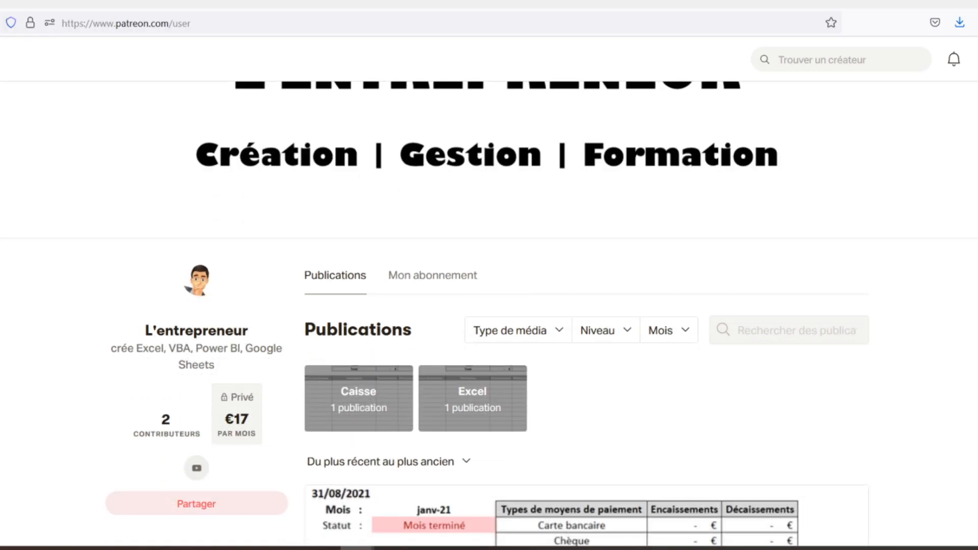
scroll(489, 306, down, 2)
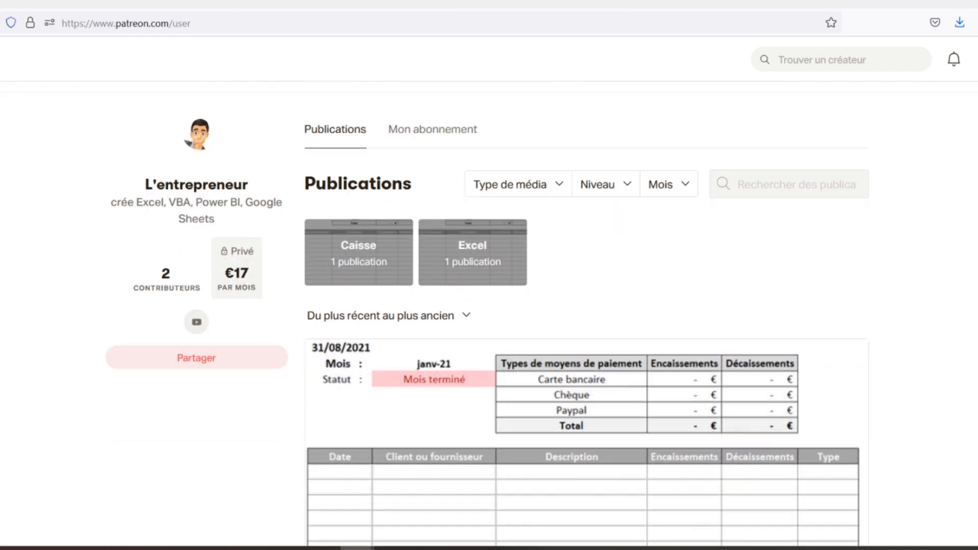
scroll(489, 306, down, 2)
scroll(489, 305, down, 2)
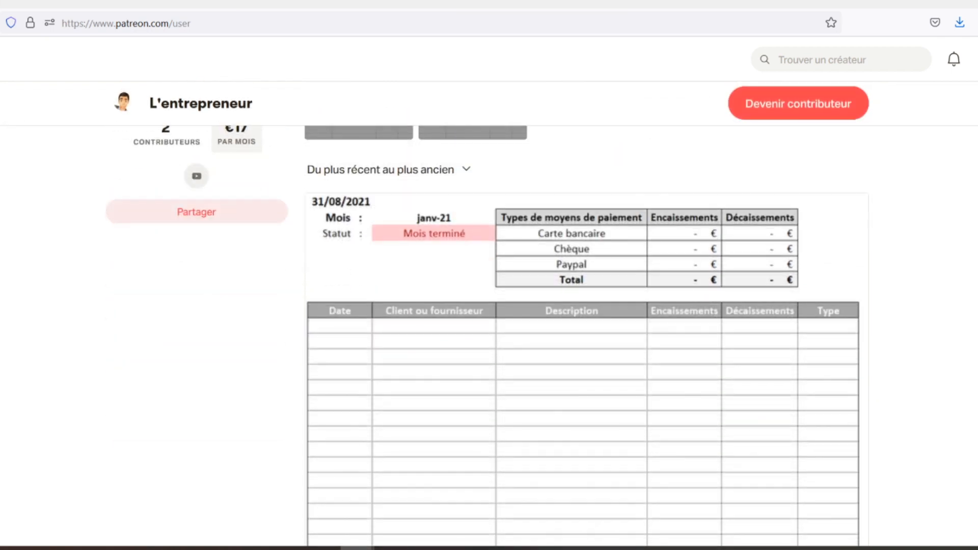
scroll(489, 306, down, 2)
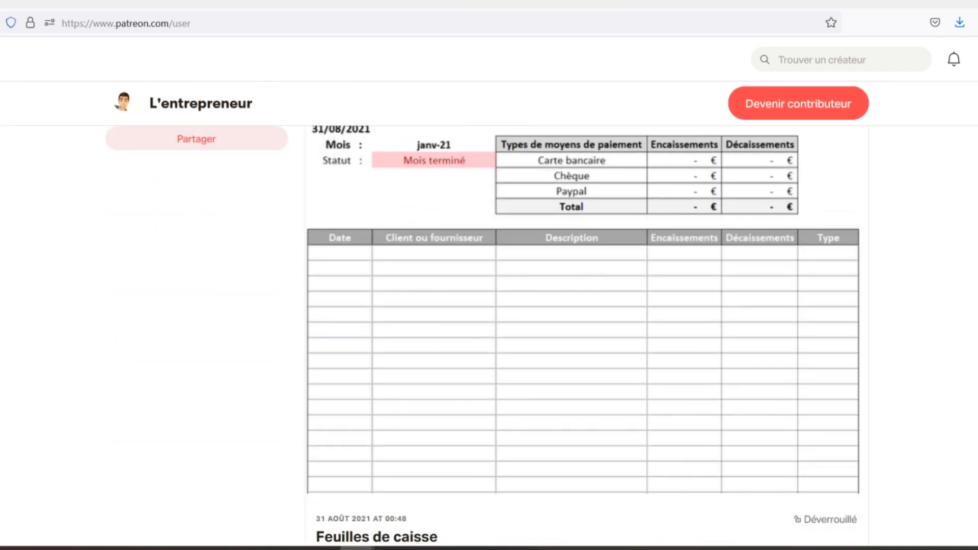
scroll(489, 306, down, 2)
scroll(489, 305, down, 2)
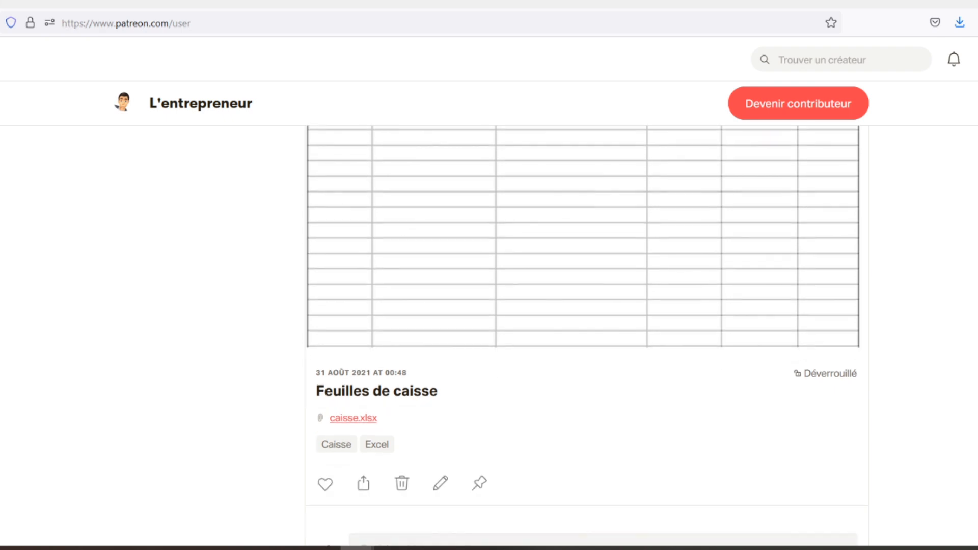
scroll(489, 306, down, 2)
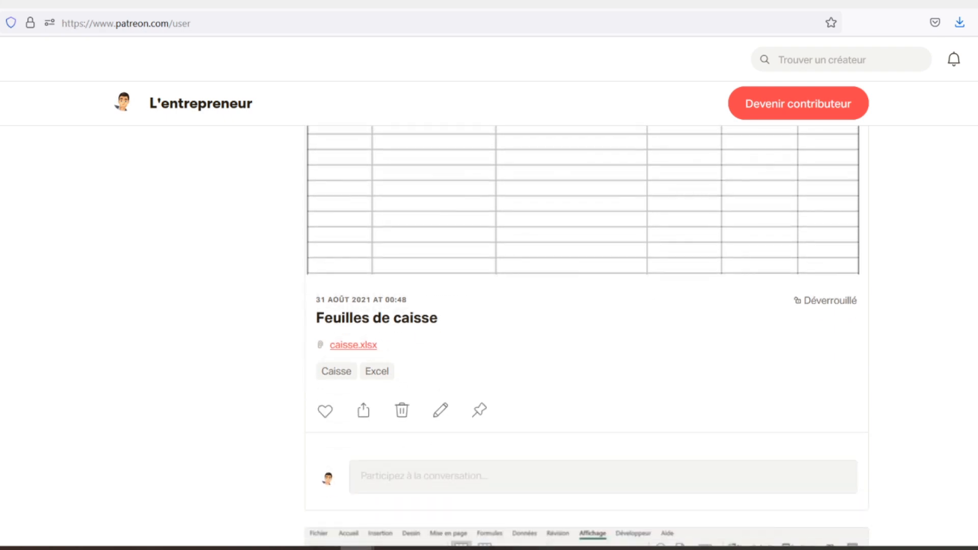
scroll(488, 305, down, 2)
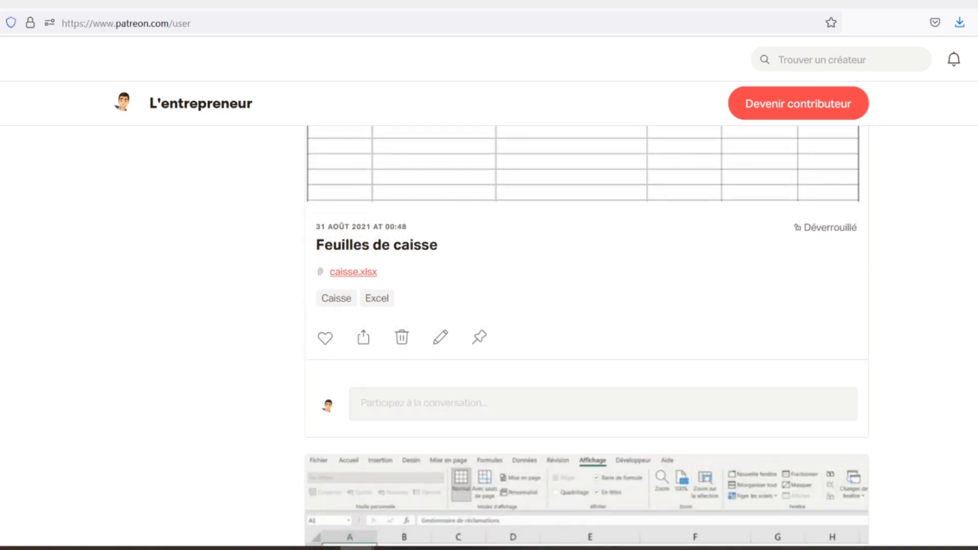
scroll(489, 306, down, 2)
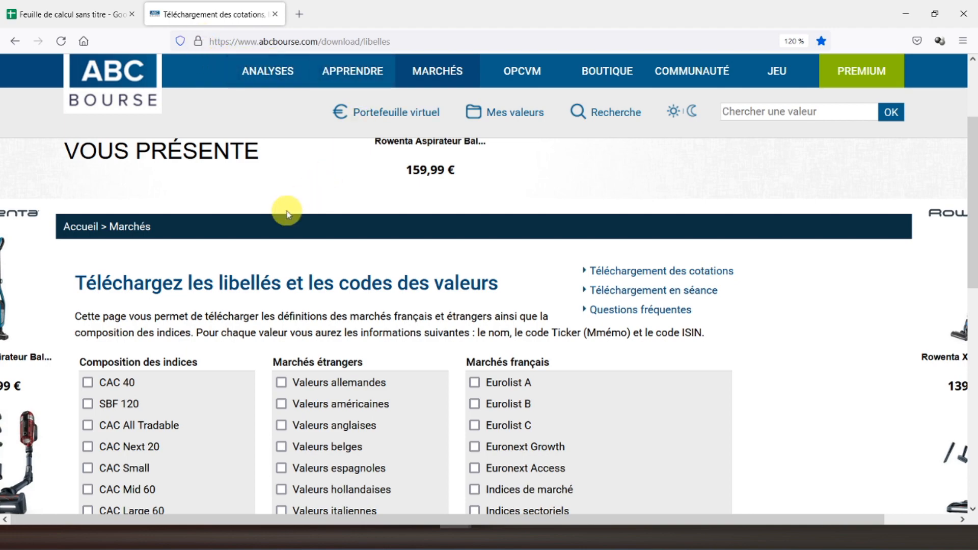
Review the index and market lists on the ABC Bourse download page and the ISIN, nom and ticker columns in the spreadsheet.
scroll(286, 214, down, 2)
scroll(284, 213, down, 3)
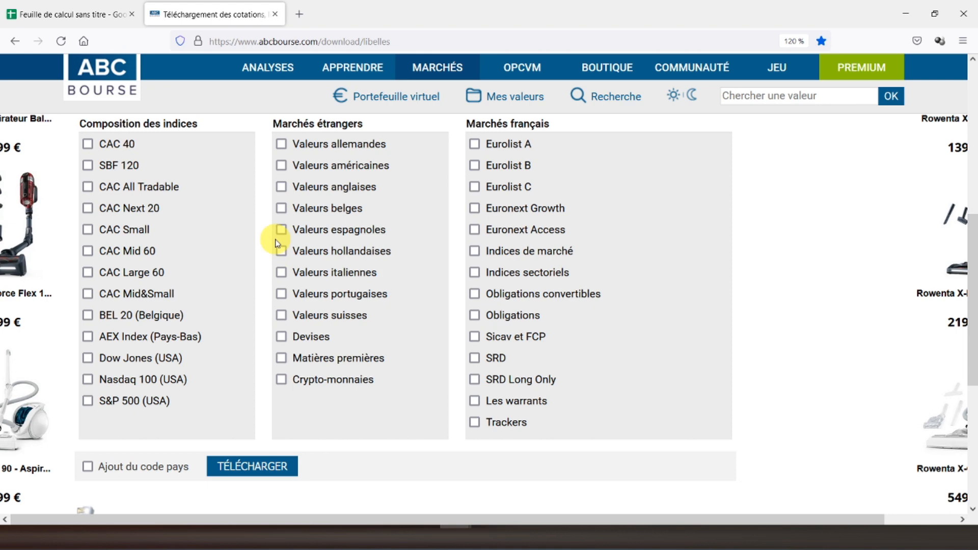
click(78, 7)
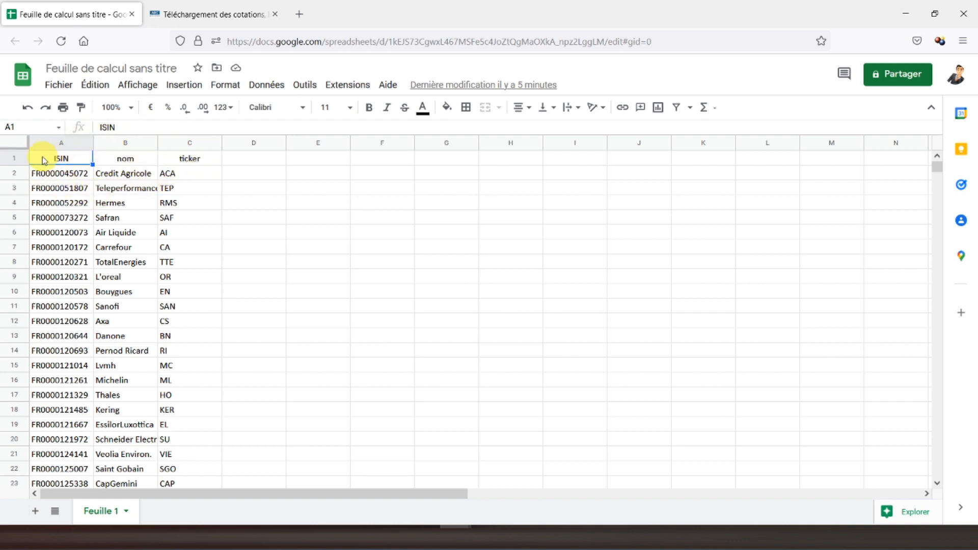
click(125, 160)
click(189, 158)
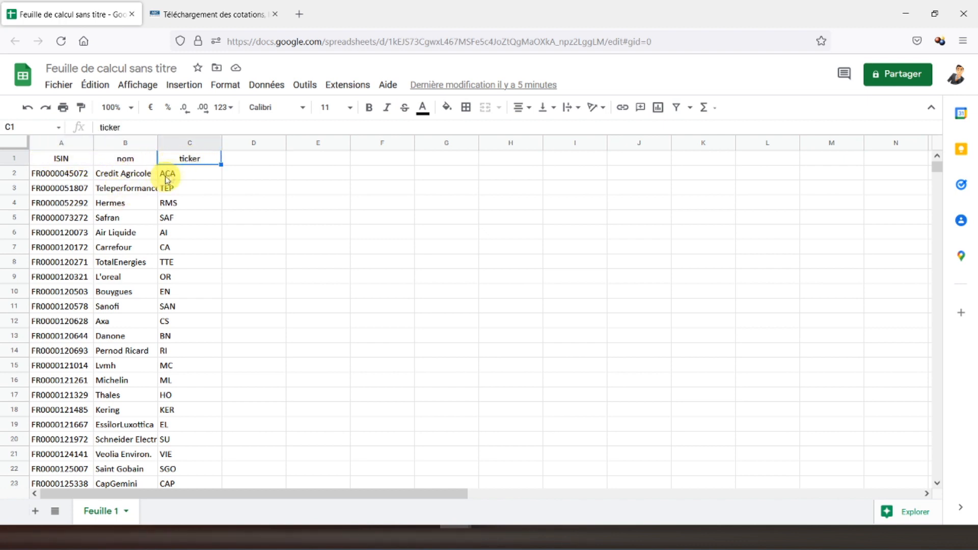
click(56, 163)
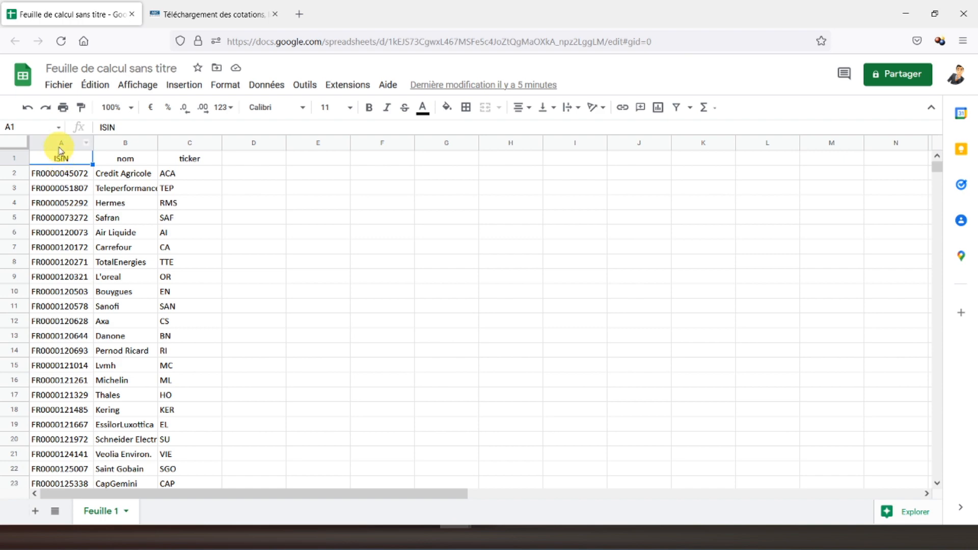
Center the contents of columns A to C horizontally.
drag(62, 148, 189, 146)
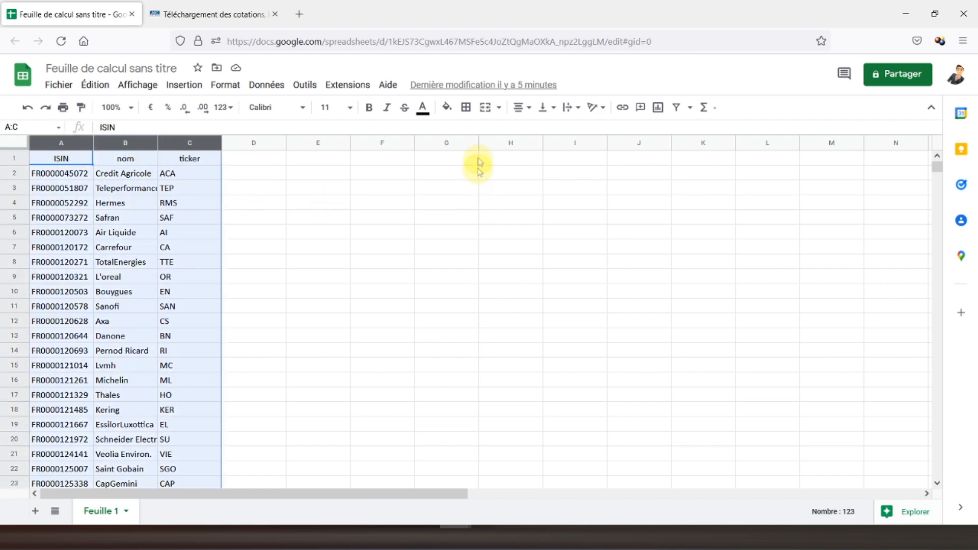
click(516, 113)
click(536, 128)
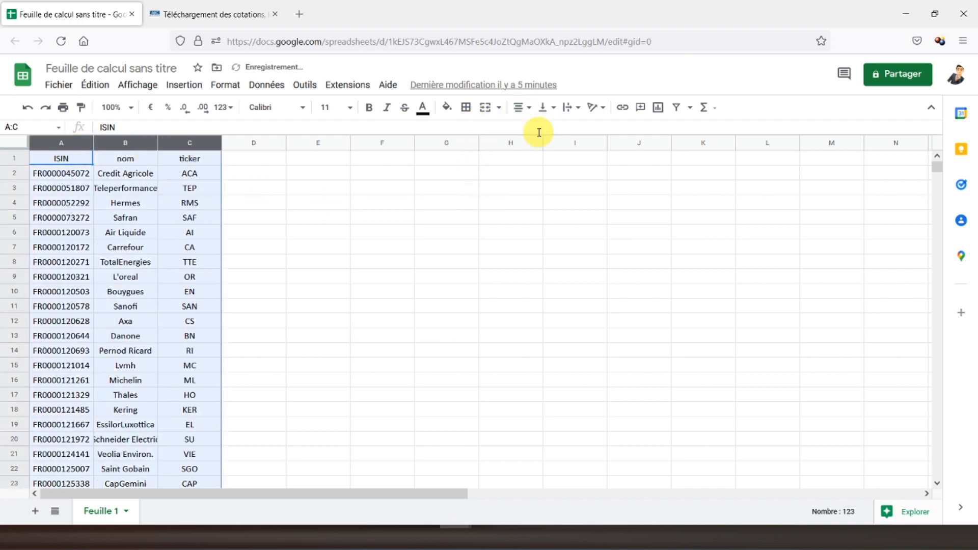
Make the header cells A1:C1 bold and apply borders on all their sides.
drag(59, 158, 203, 159)
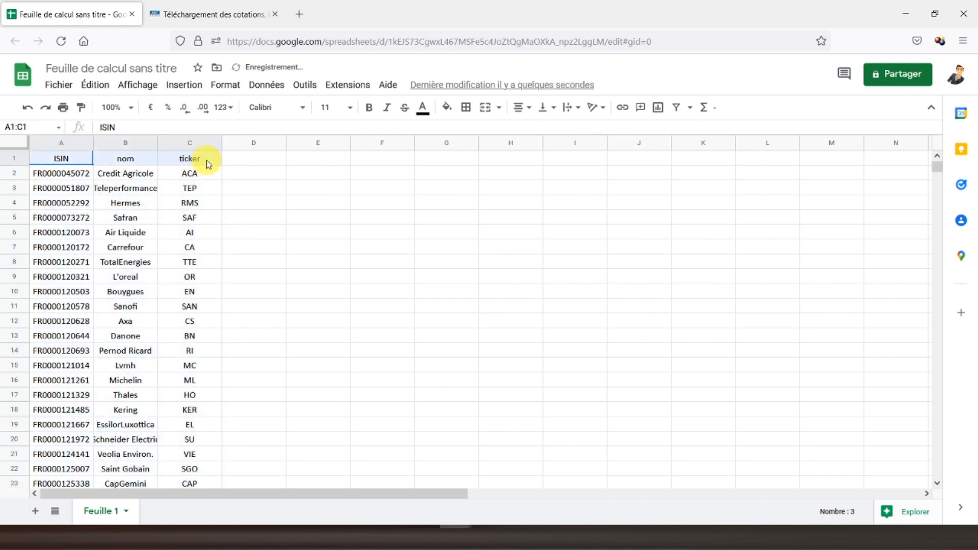
click(369, 108)
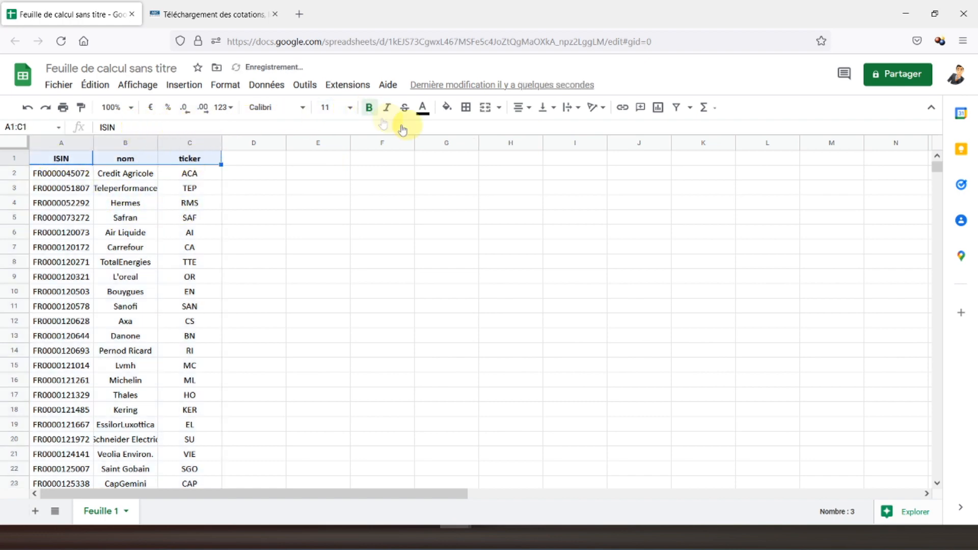
click(471, 113)
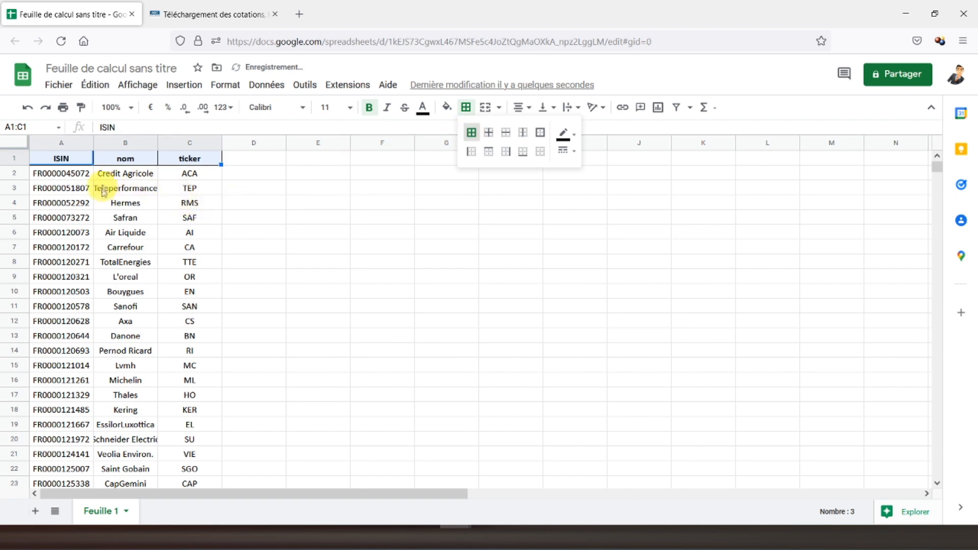
Give the data range A2:C41 a solid outer border and dashed inner borders.
drag(65, 177, 192, 387)
click(465, 107)
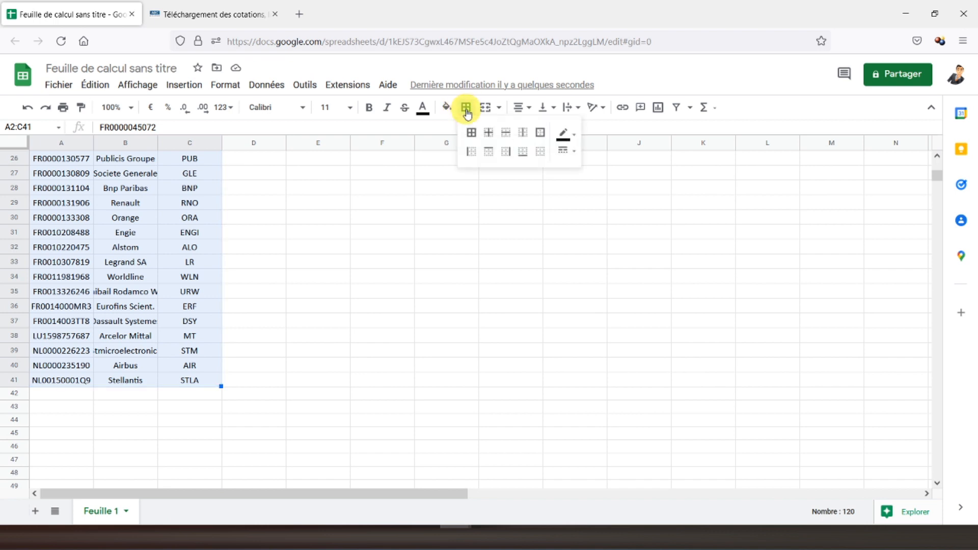
click(537, 134)
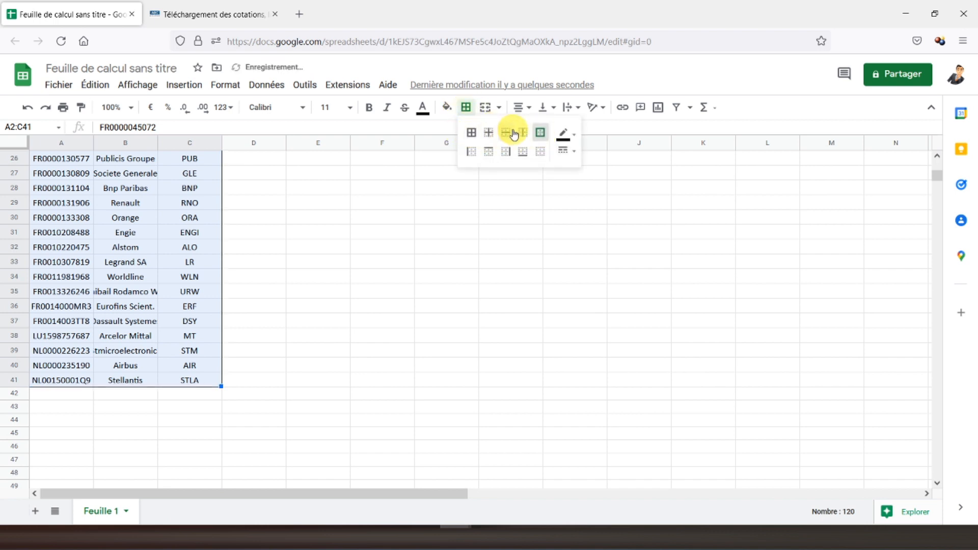
click(488, 134)
click(565, 151)
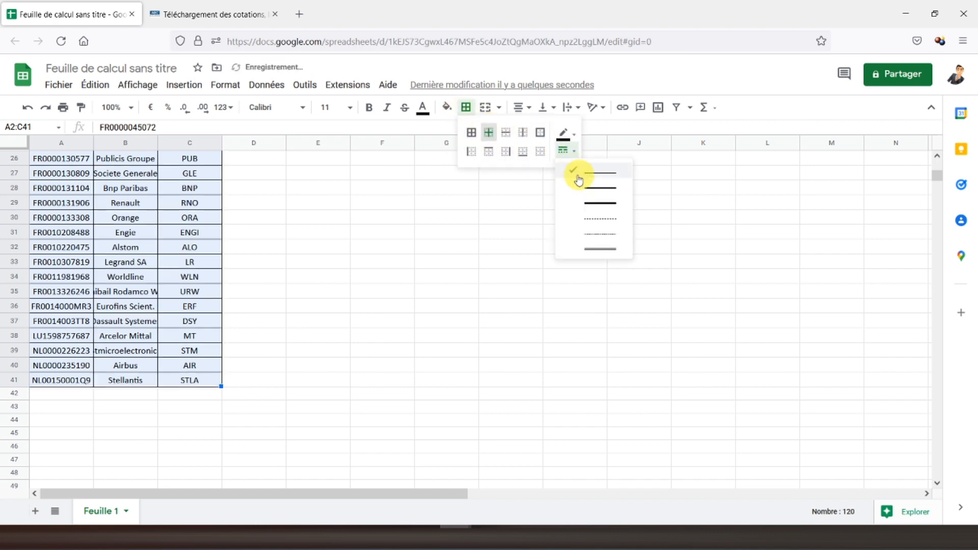
click(592, 220)
click(178, 223)
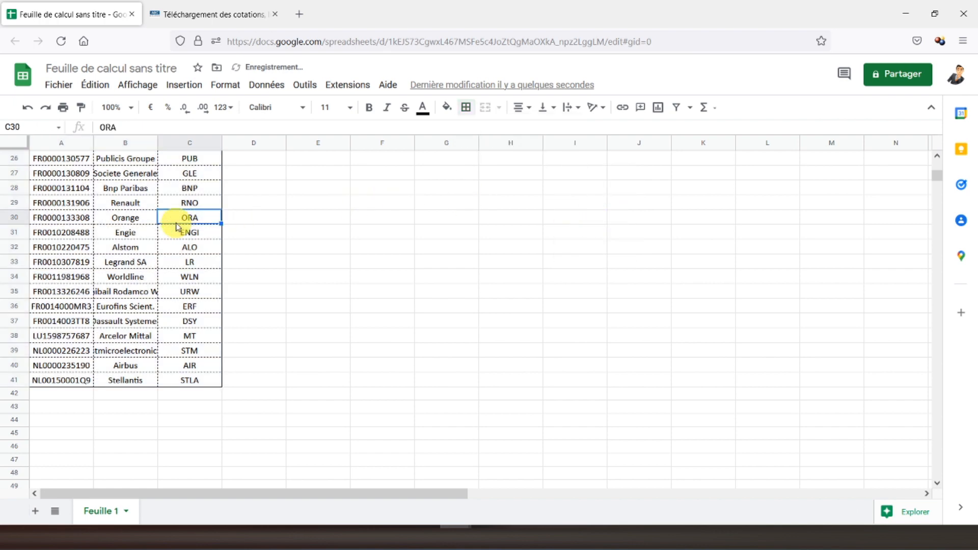
scroll(178, 226, up, 8)
click(64, 159)
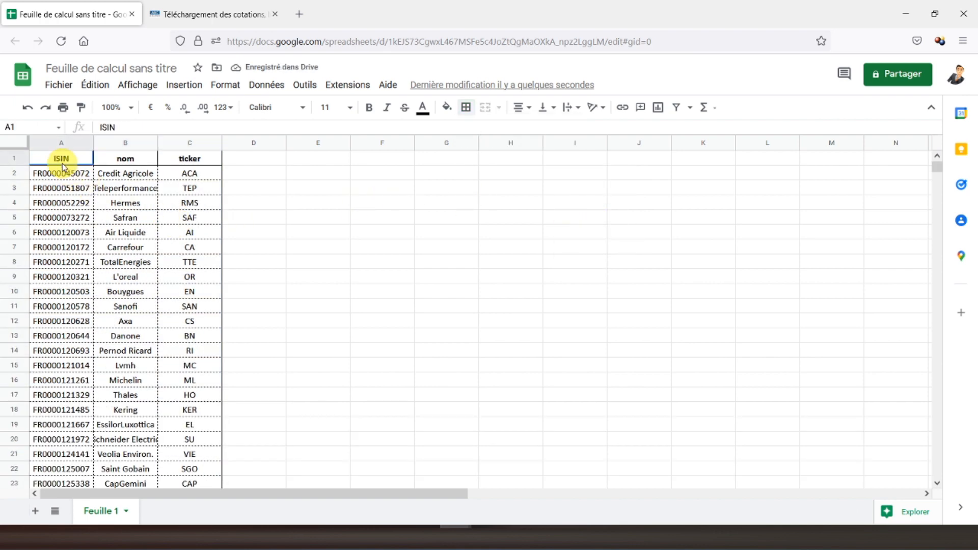
Rename the sheet Feuille 1 as "Paramètres".
right_click(104, 520)
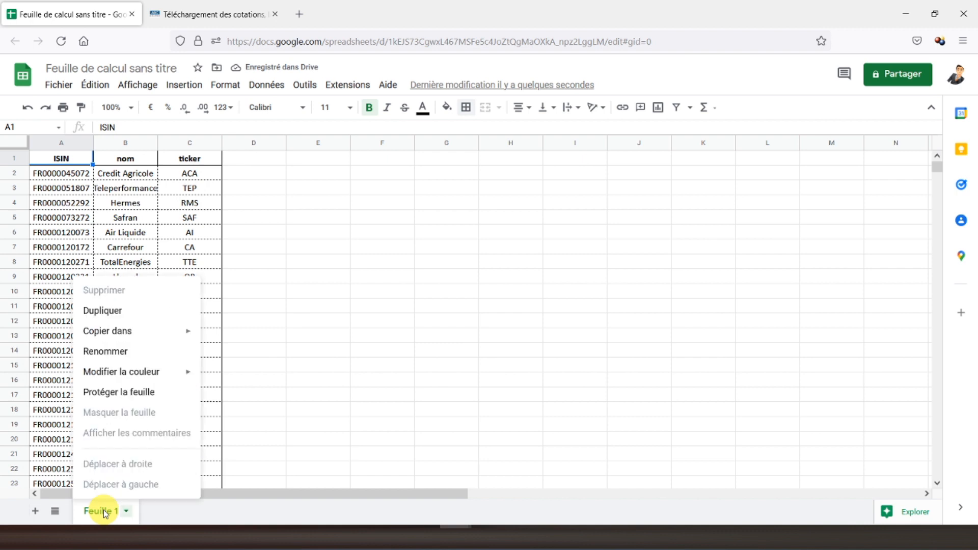
click(105, 352)
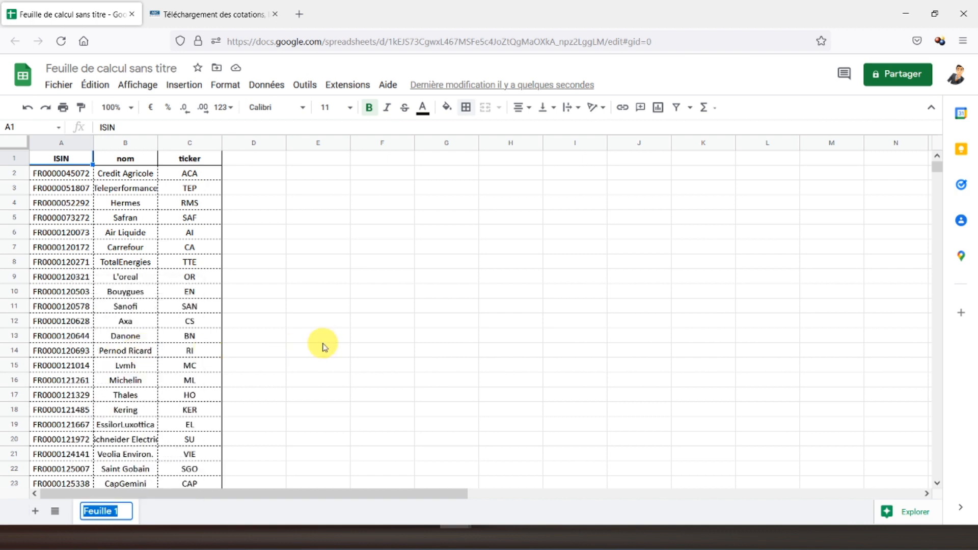
text(Paramètres)
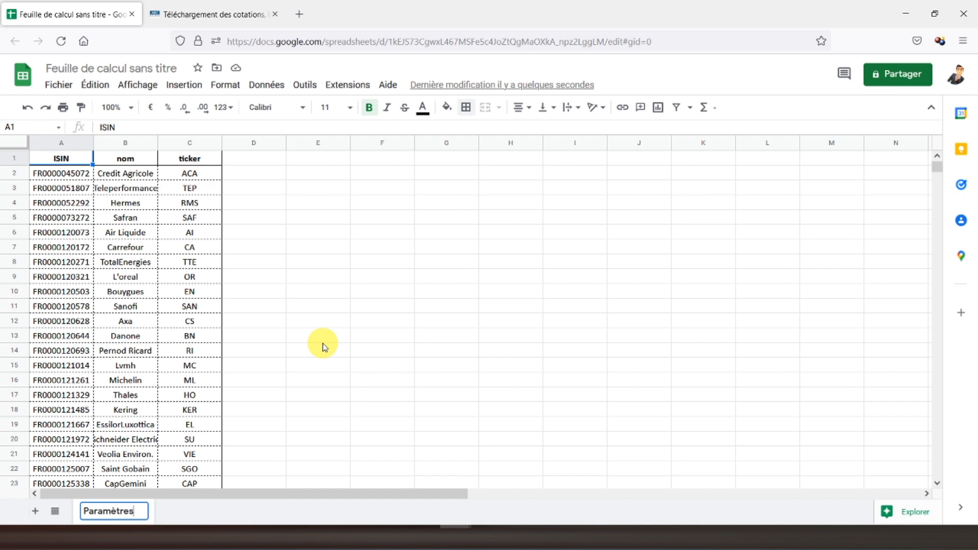
key(Return)
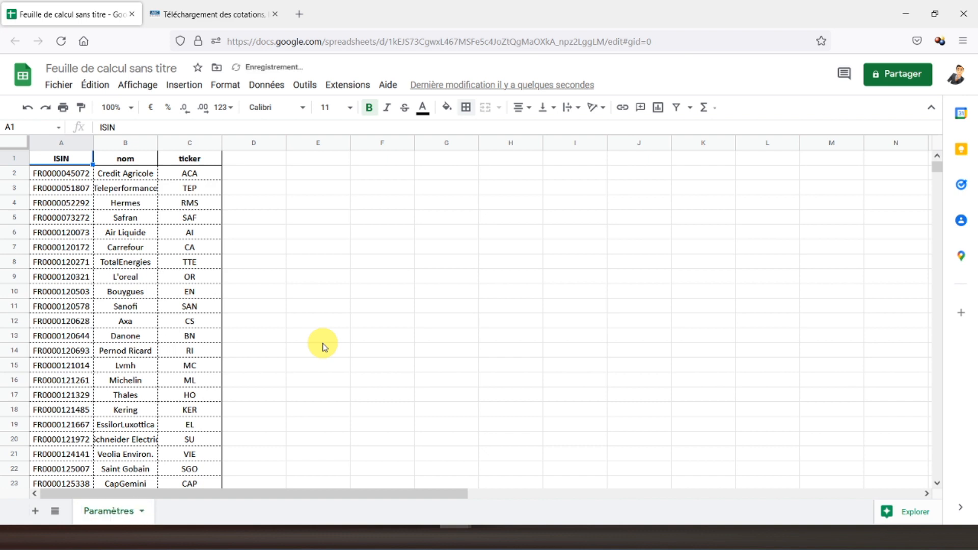
Add a new sheet to the workbook and name it "Mouvements".
click(36, 512)
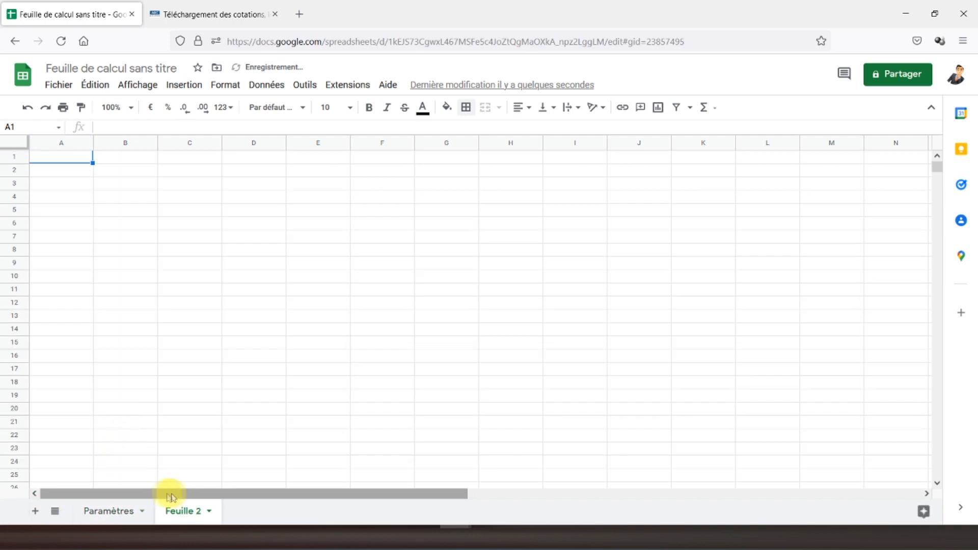
double_click(188, 511)
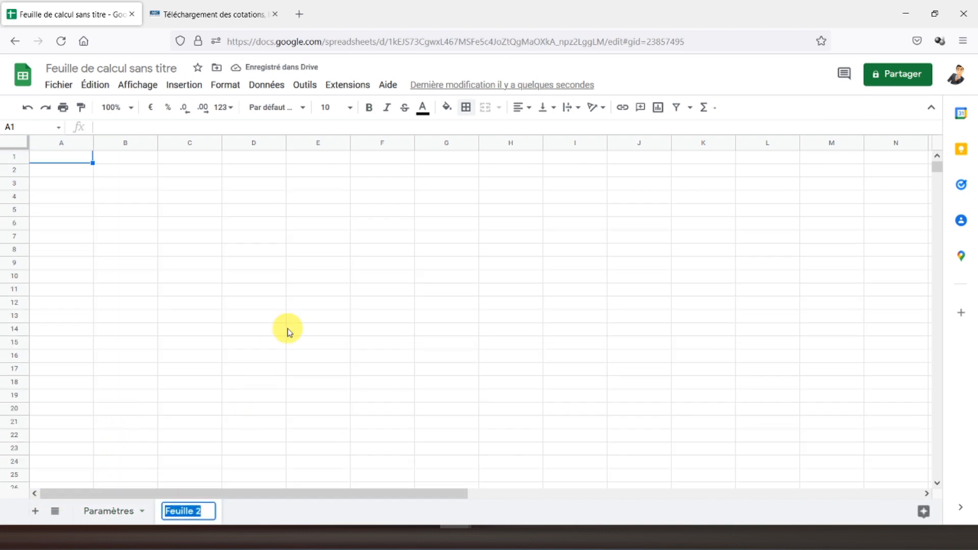
text(Mouv)
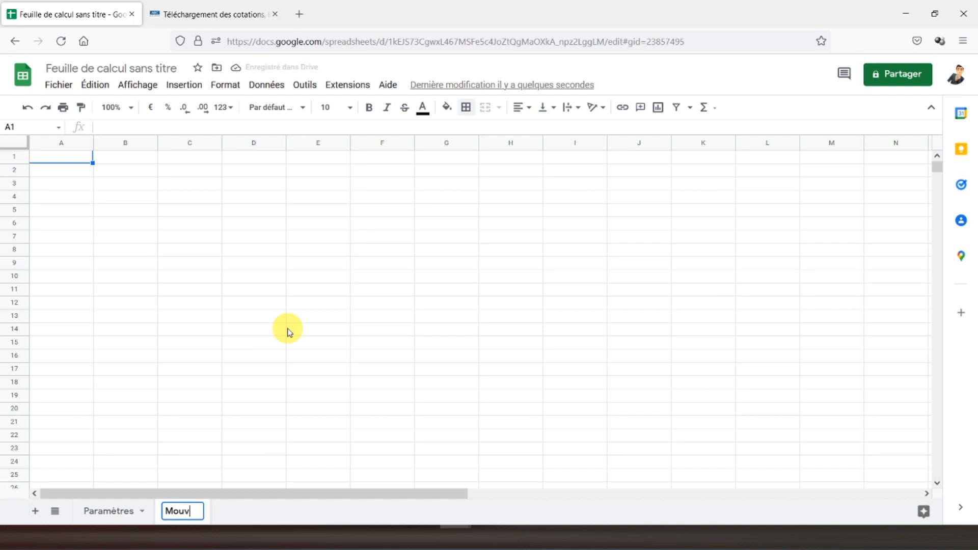
text(ements)
key(Return)
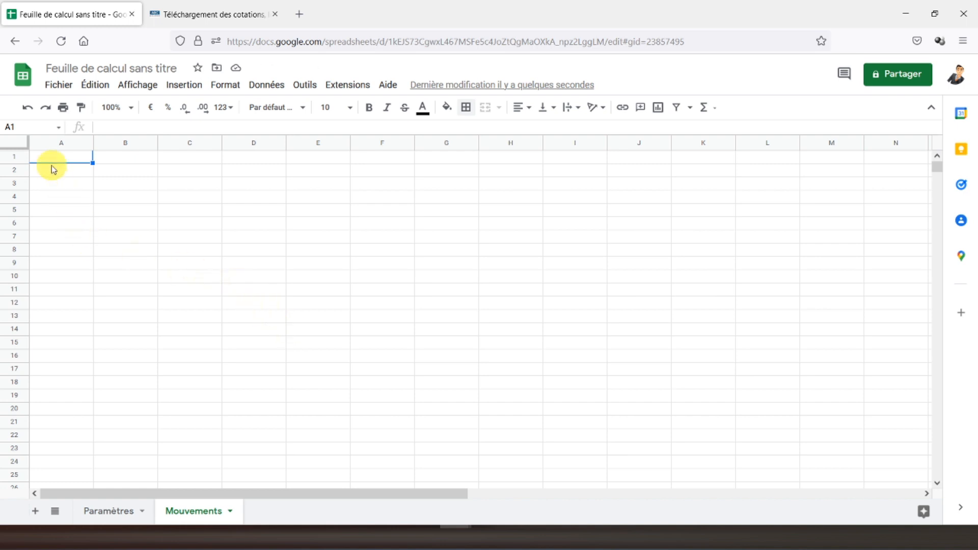
Enter the title "Mouvements" in cell A1 of the Mouvements sheet and merge A1:B1.
text(Mouvements)
key(Return)
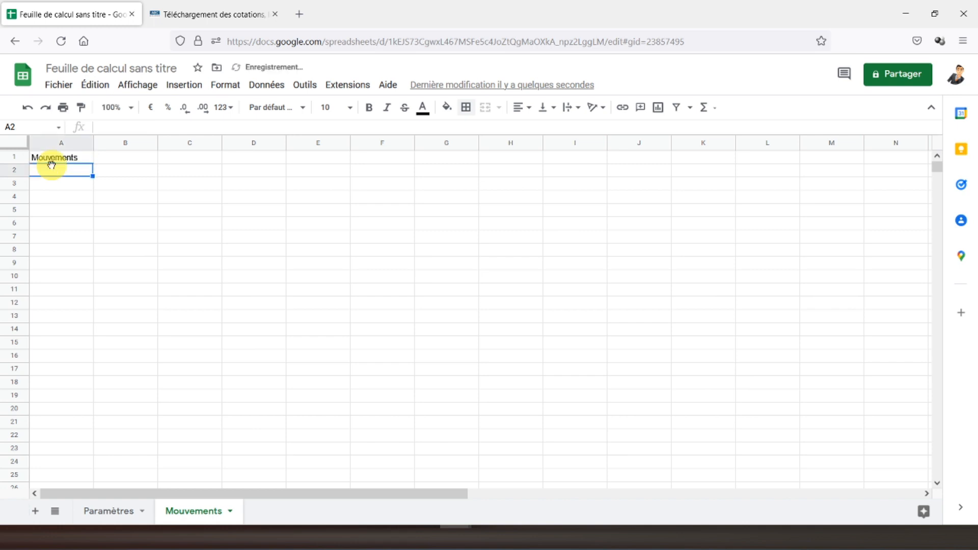
click(51, 161)
key(shift+Right)
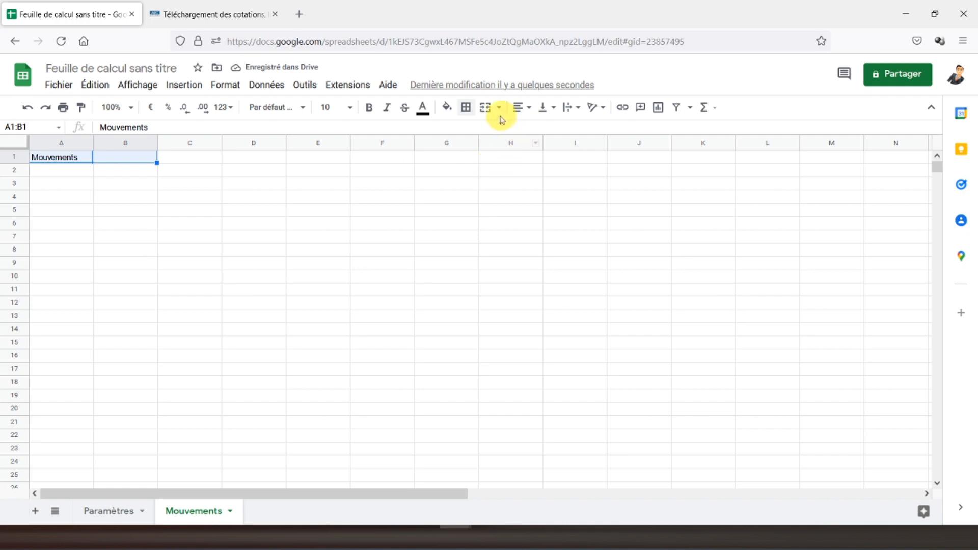
click(484, 108)
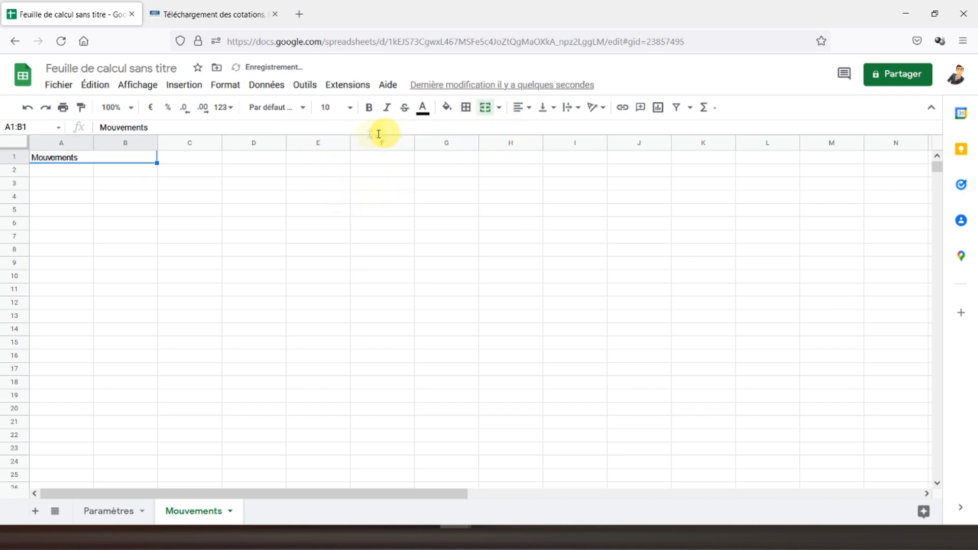
Format the merged title "Mouvements" in A1:B1 as bold and italic.
click(523, 109)
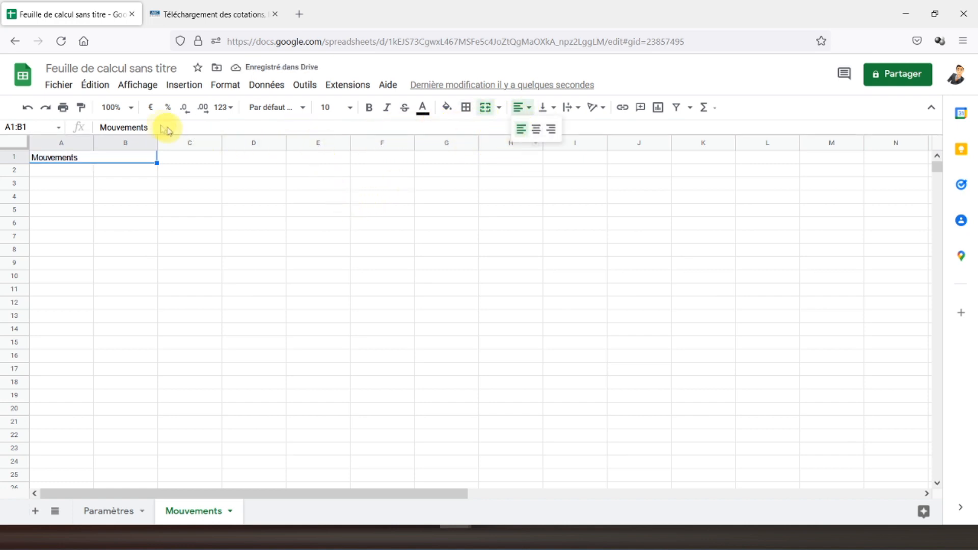
click(387, 108)
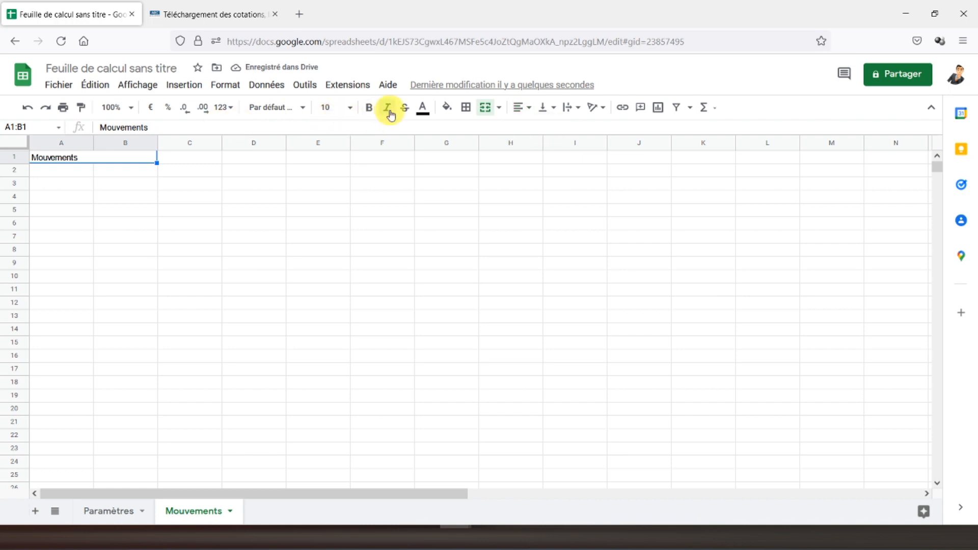
click(369, 108)
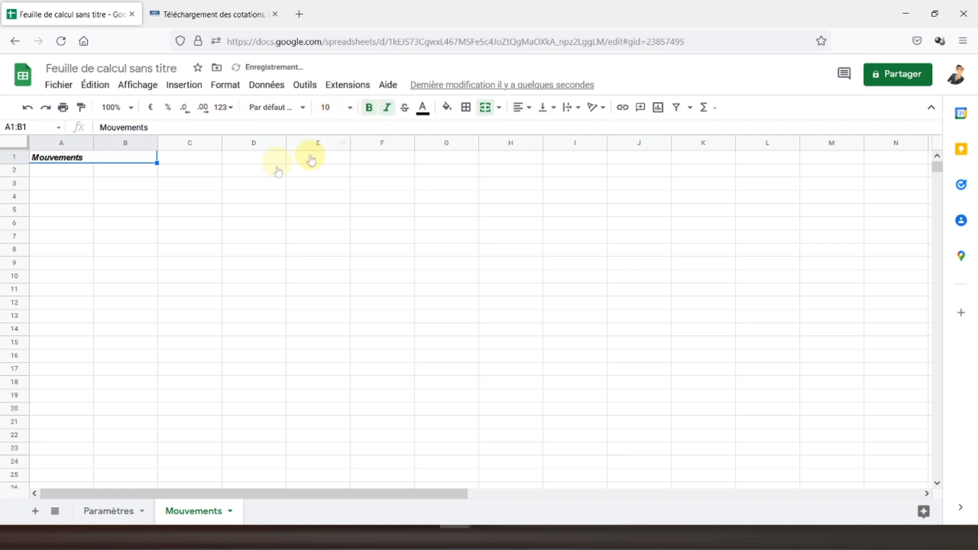
Enter the column headers "Date", "Nom de l'action", "Code" and "Achat/vente" in cells A5 to D5.
click(49, 210)
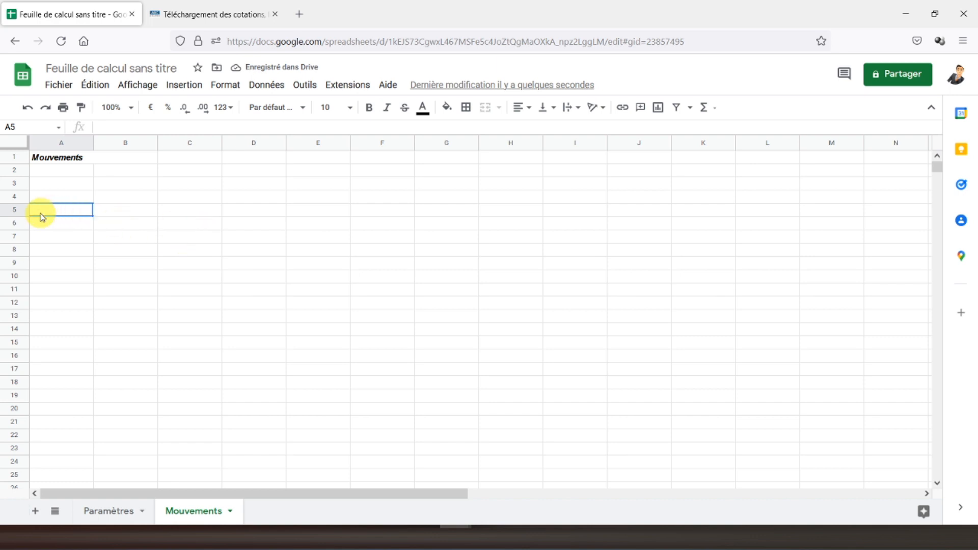
text(Date)
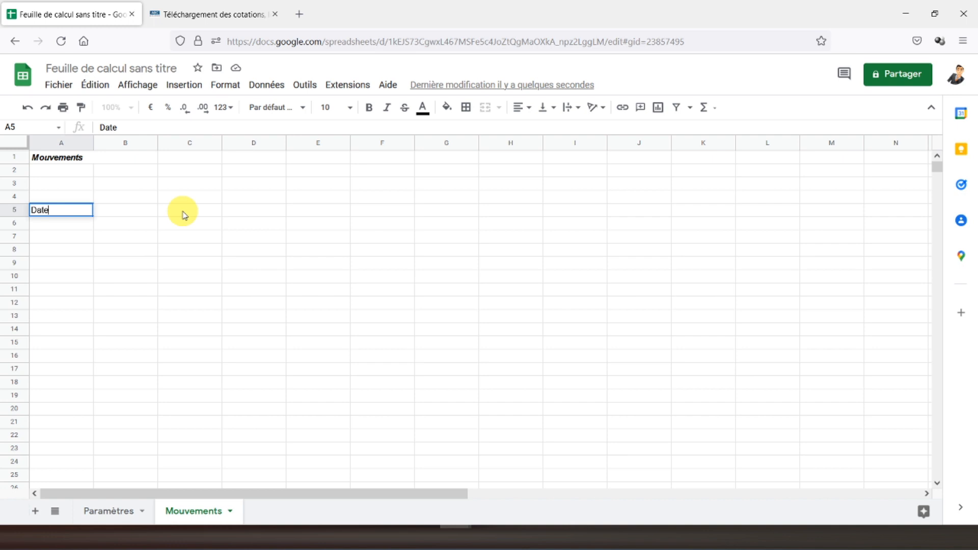
key(Tab)
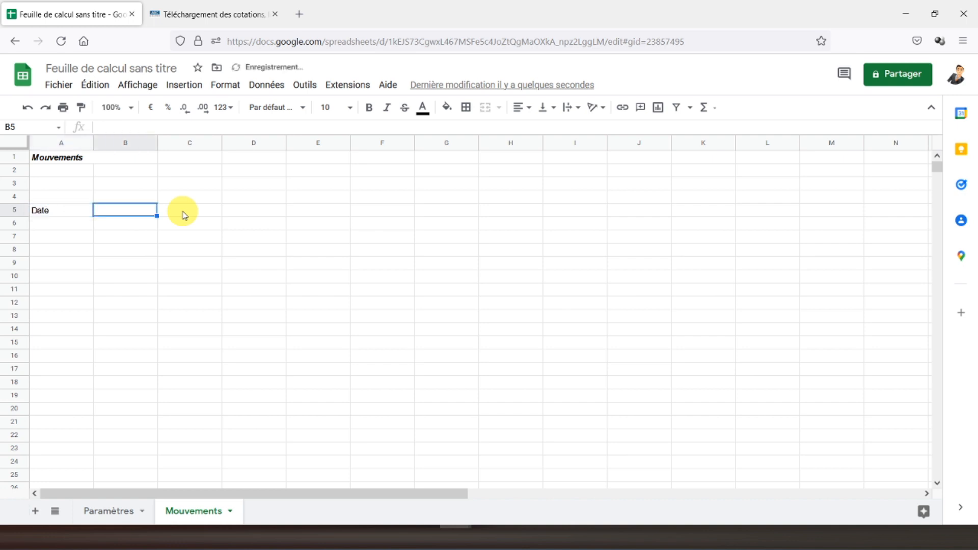
text(N)
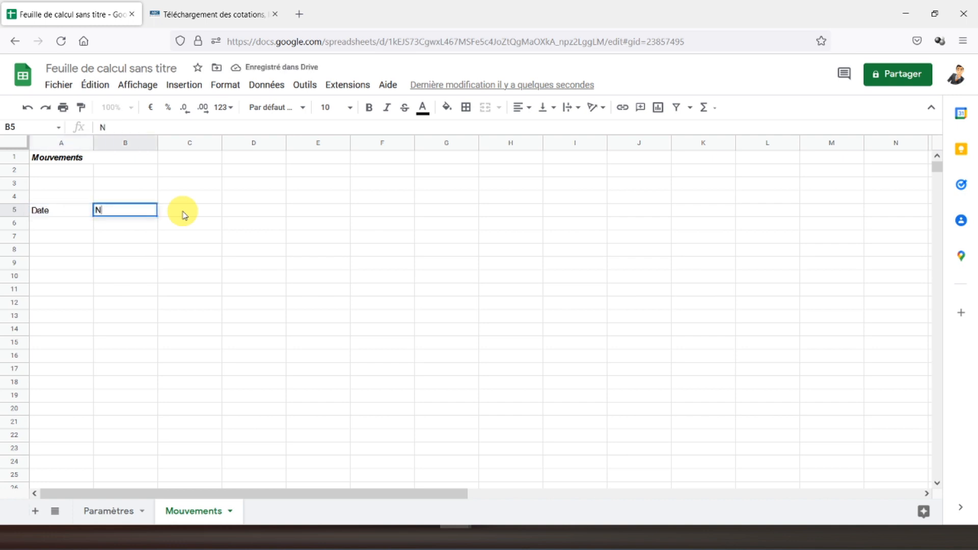
text(om de l'action)
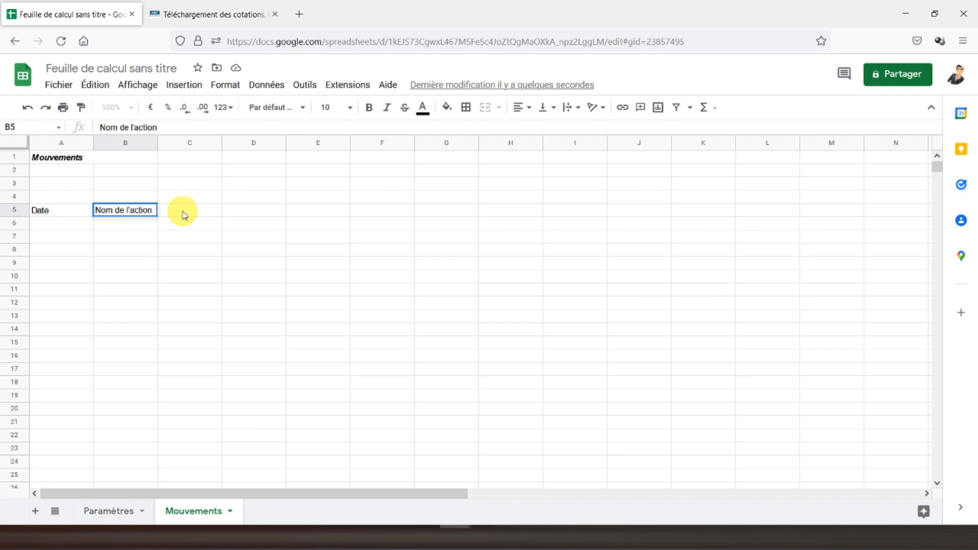
click(185, 215)
text(Code)
key(Tab)
text(Achat)
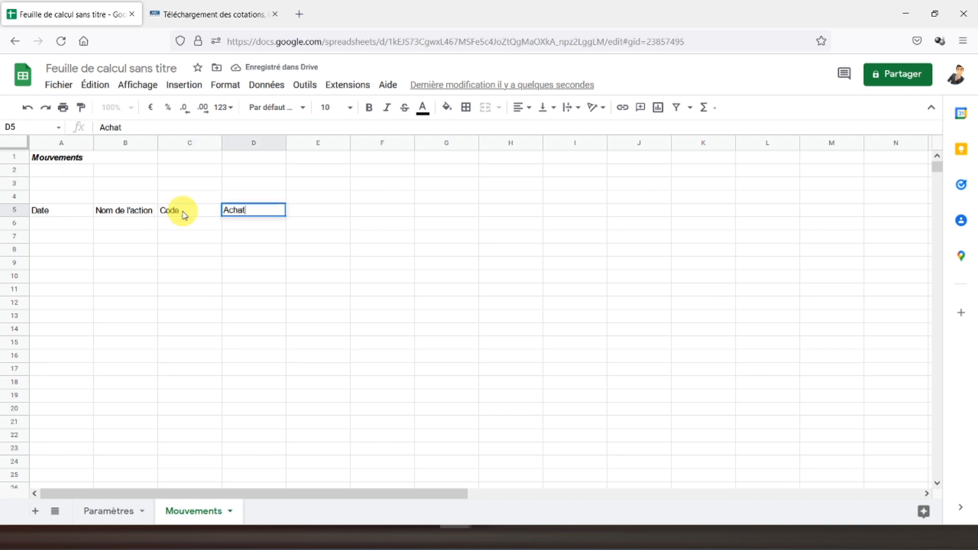
text(/vente)
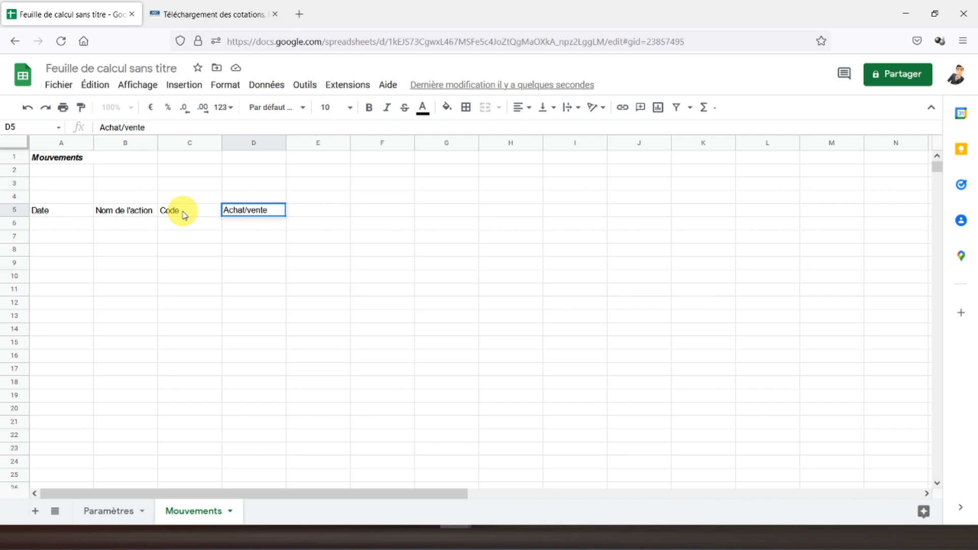
Continue the header row with "Nombre d'action", "Montant unitaire" and "Montant global" in cells E5 to G5.
key(Tab)
text(Nombre d)
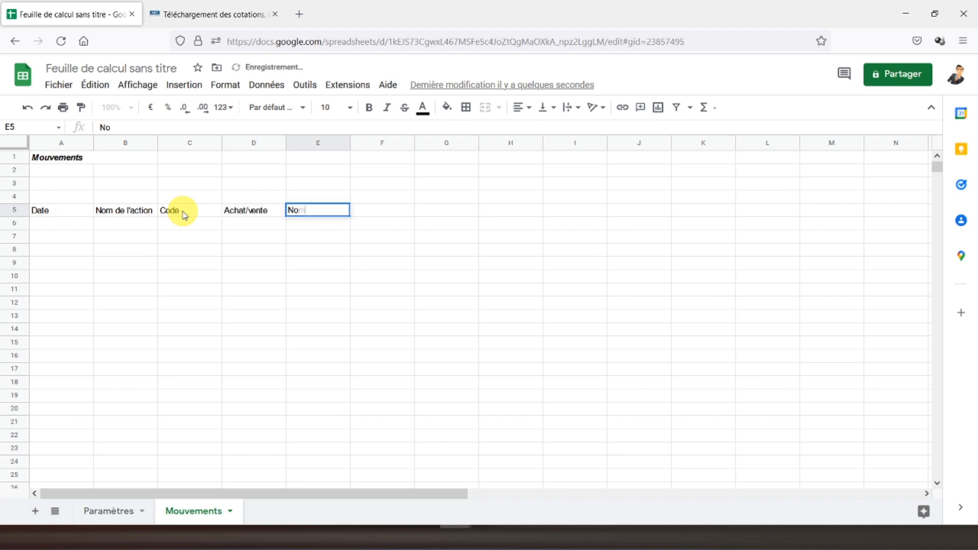
text('acti)
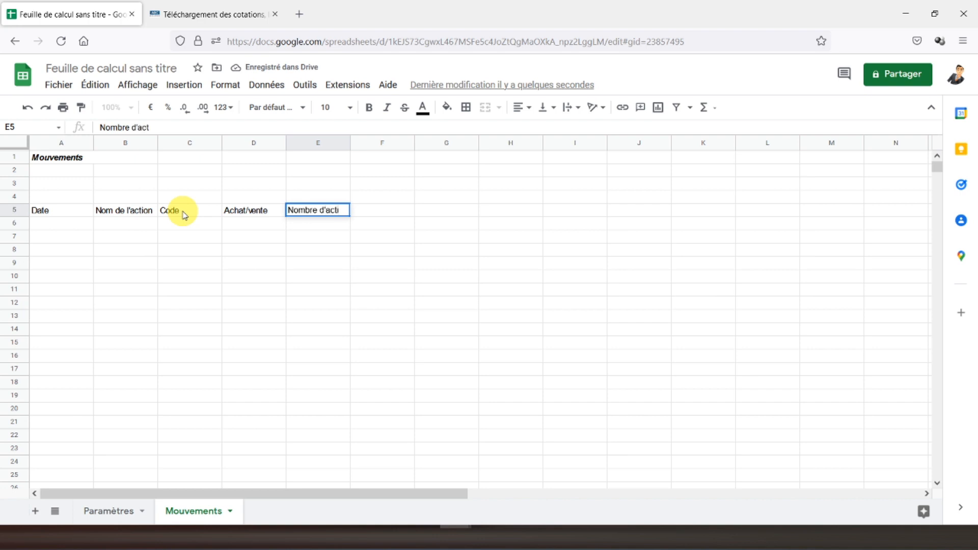
text(on)
key(Tab)
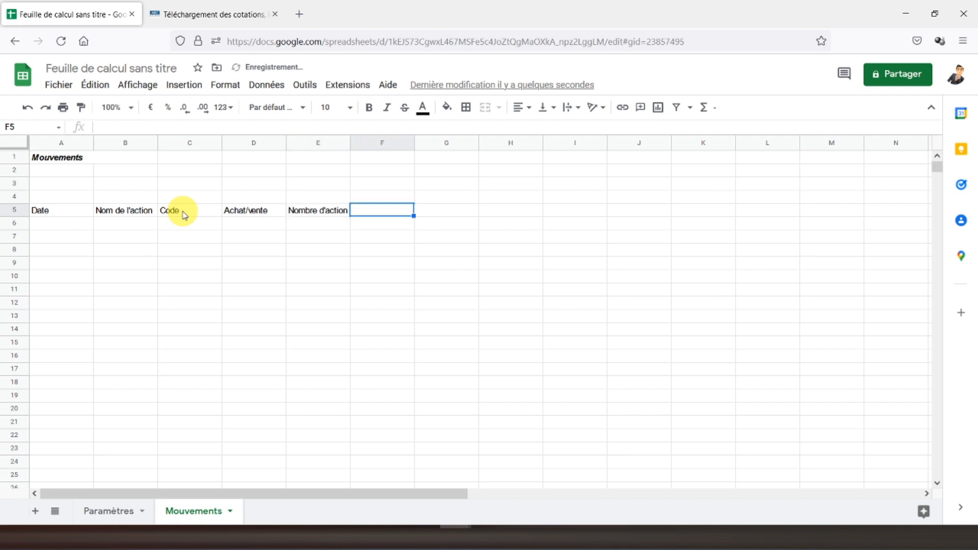
text(Montan)
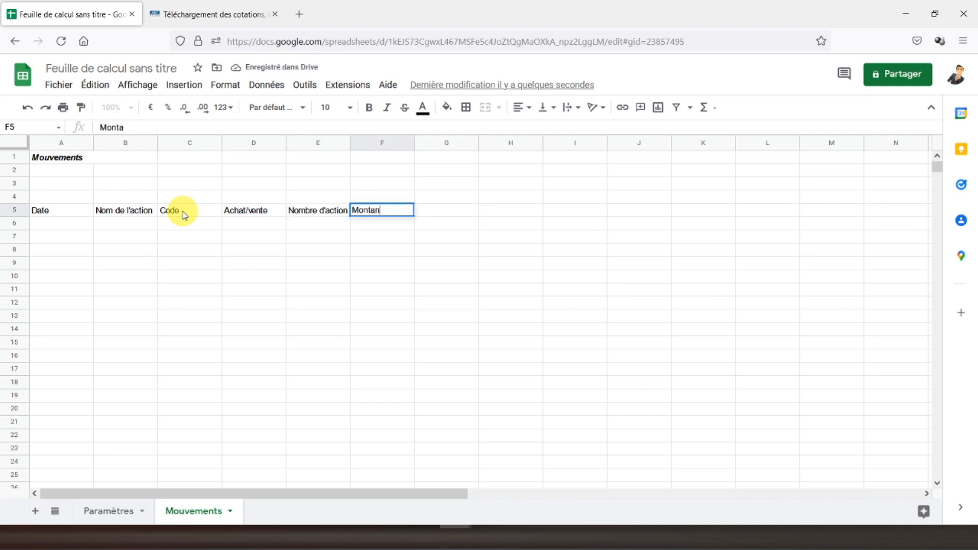
text(t unitaire)
key(Tab)
text(Montant globa)
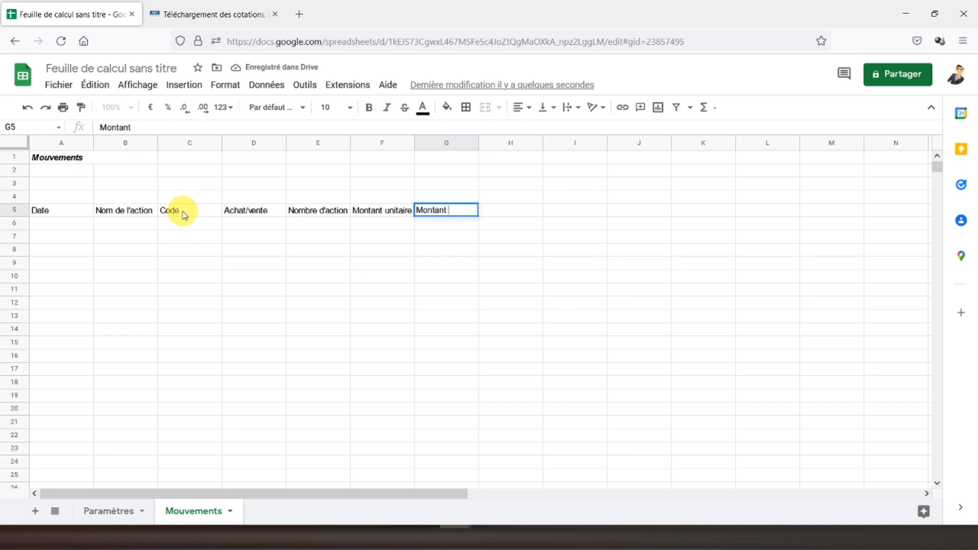
key(Return)
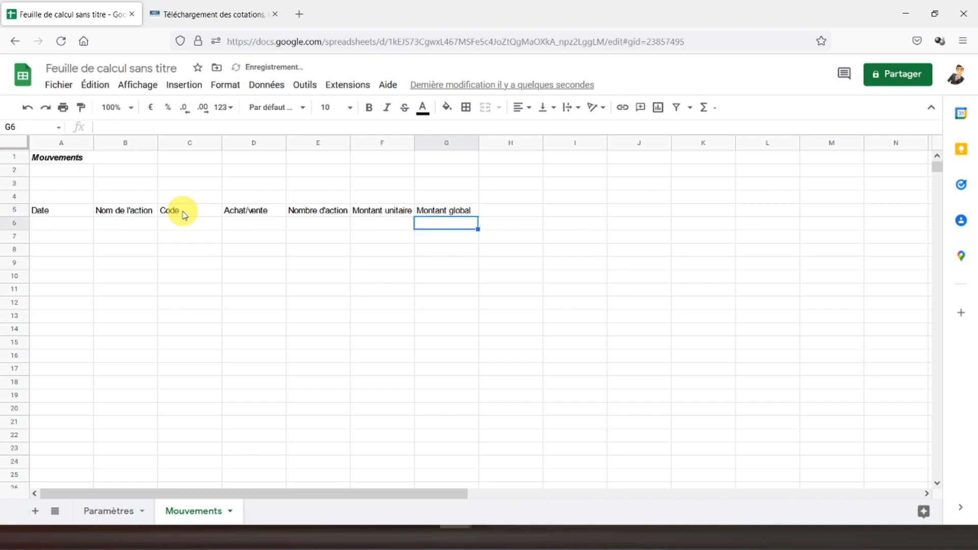
Make the header row 5 bold and centre its text horizontally.
click(19, 212)
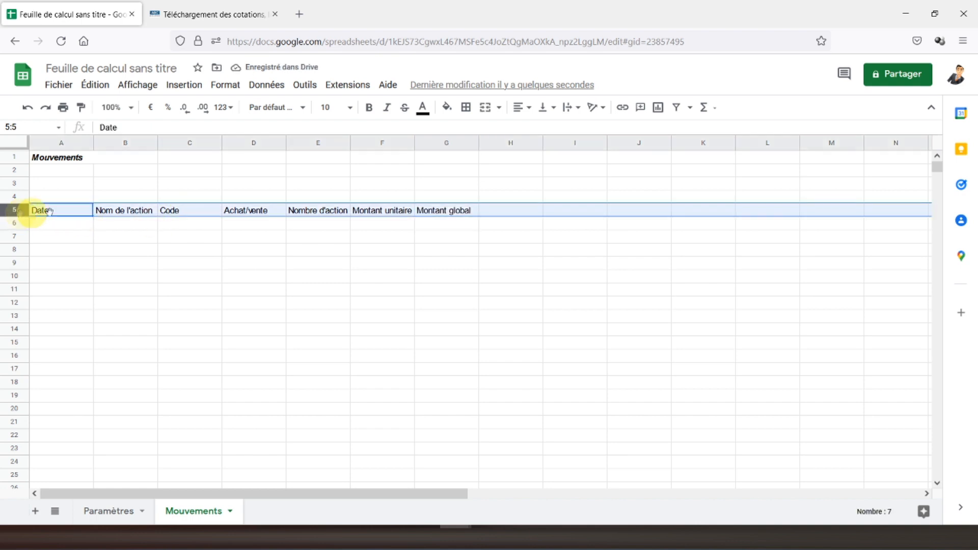
click(369, 107)
click(514, 107)
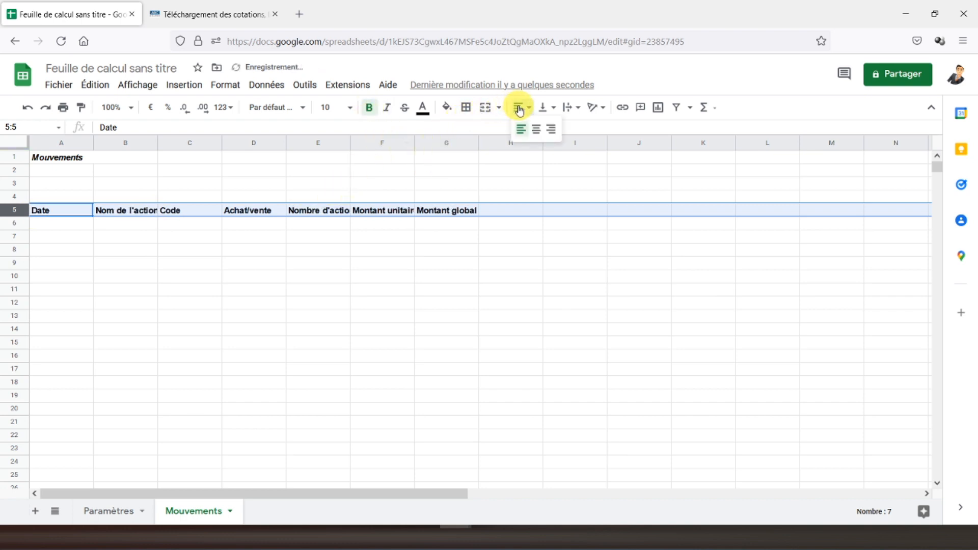
click(535, 131)
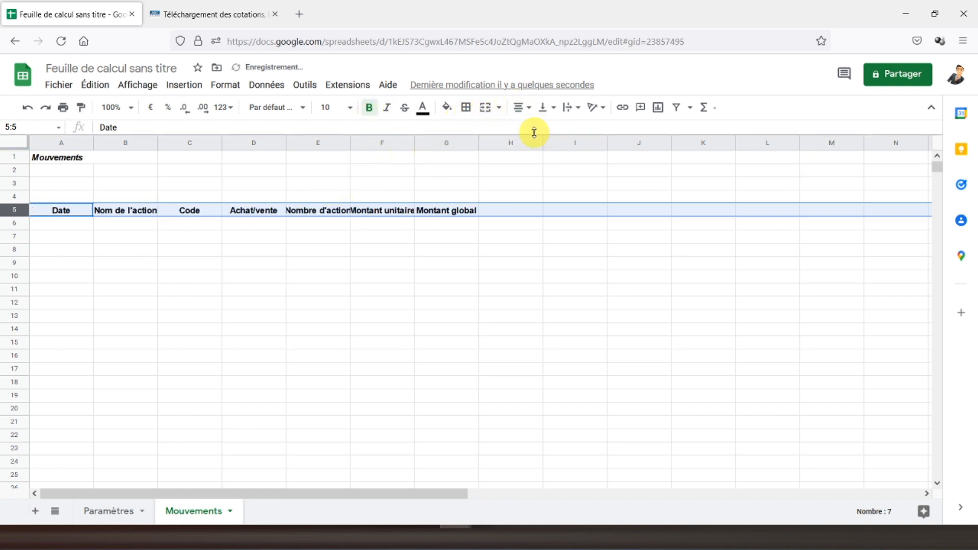
Fit the widths of columns E and F to their headers "Nombre d'action" and "Montant unitaire".
click(58, 209)
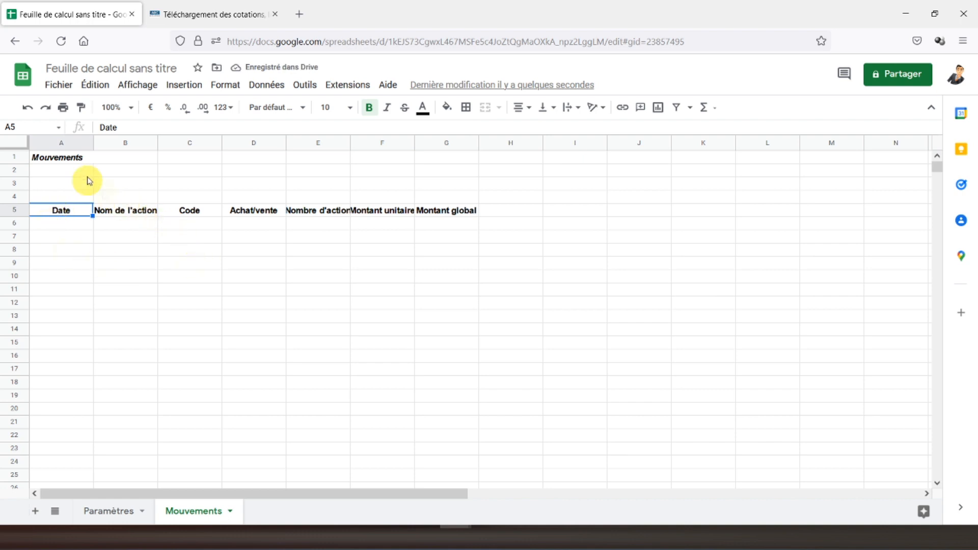
click(65, 222)
click(62, 210)
drag(62, 210, 459, 210)
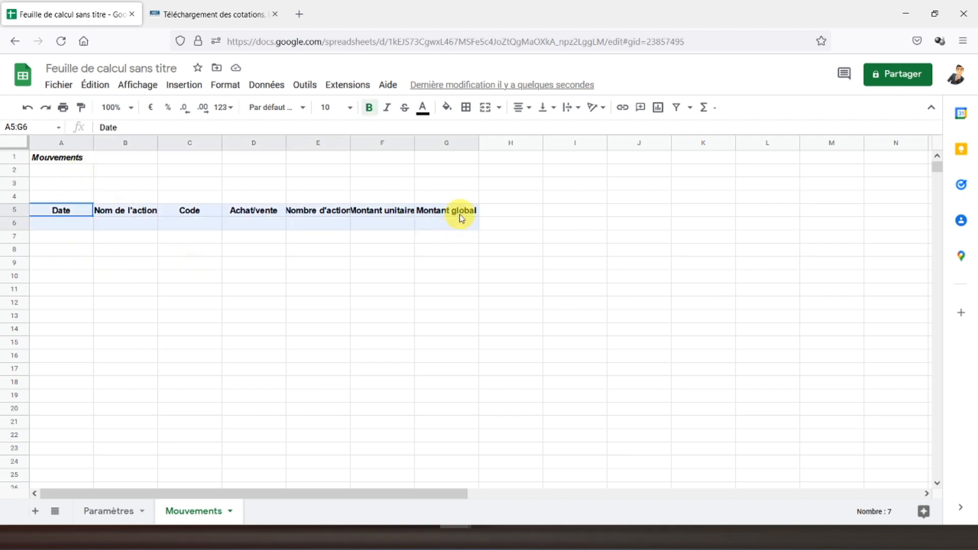
double_click(350, 145)
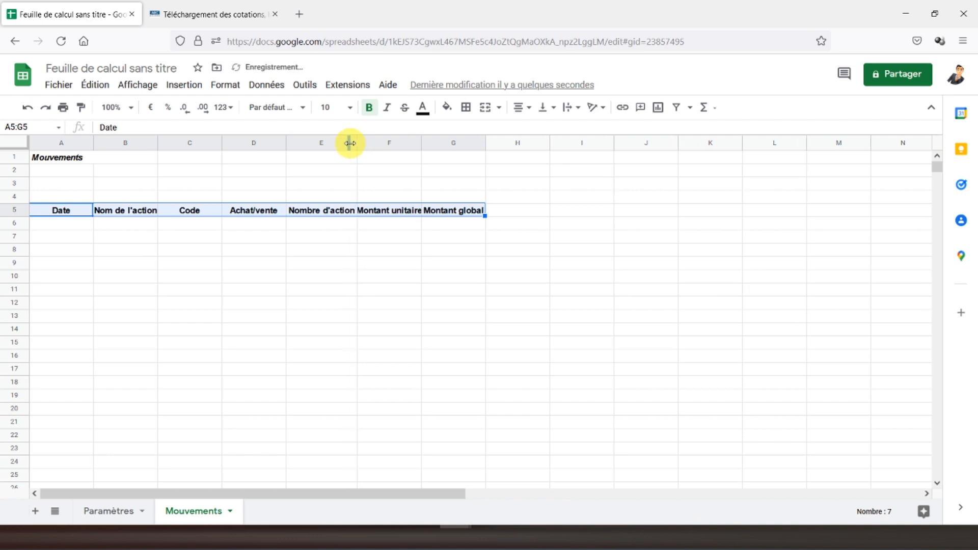
double_click(421, 145)
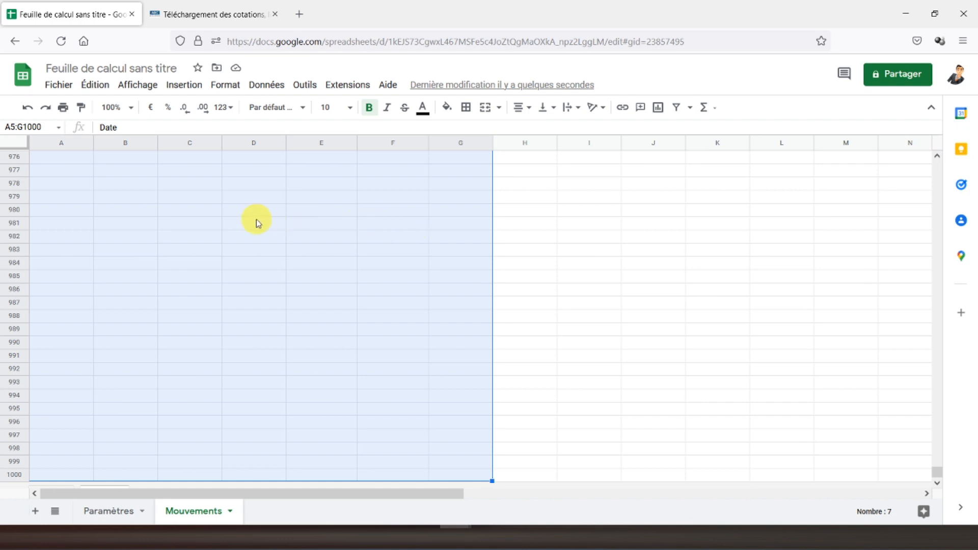
Give the table range A5:G1000 a thin solid outer border and dashed inner borders.
click(465, 107)
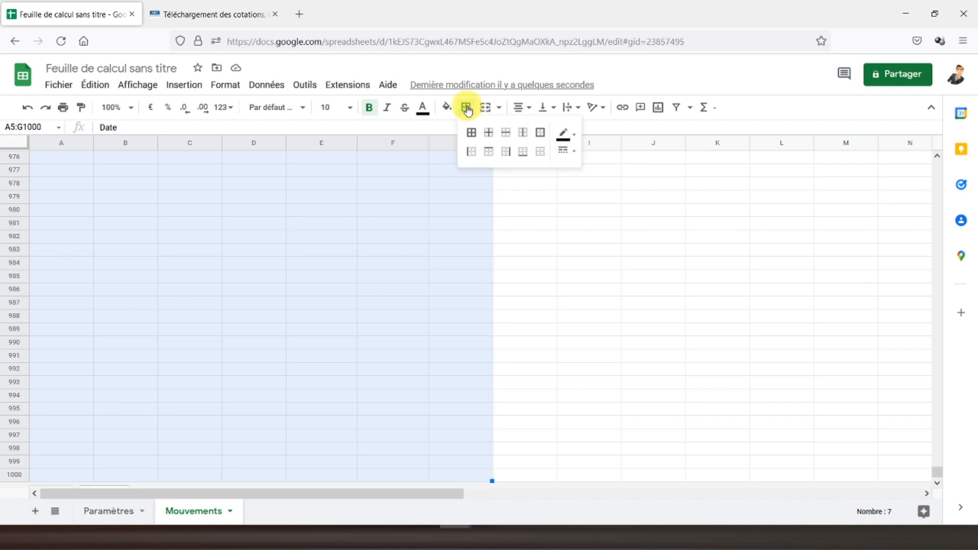
click(540, 134)
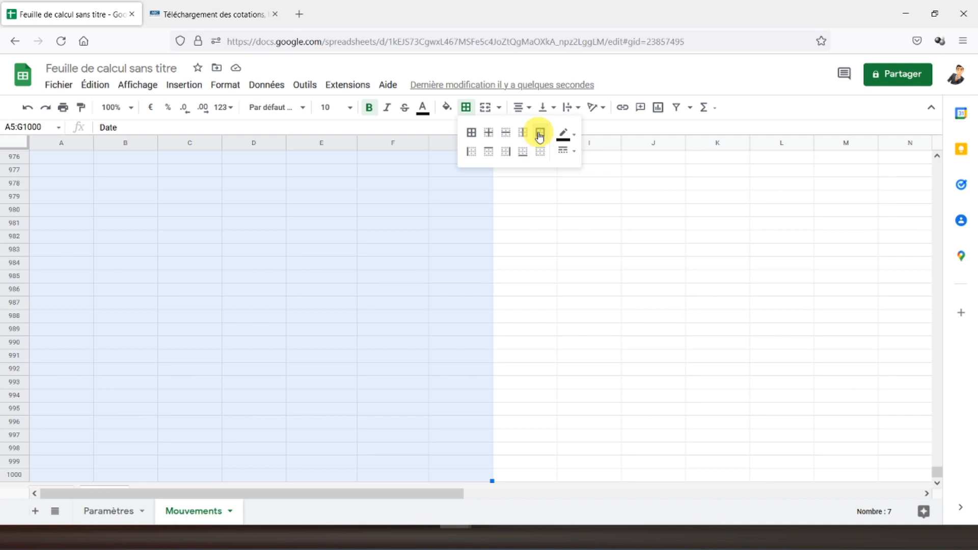
click(565, 150)
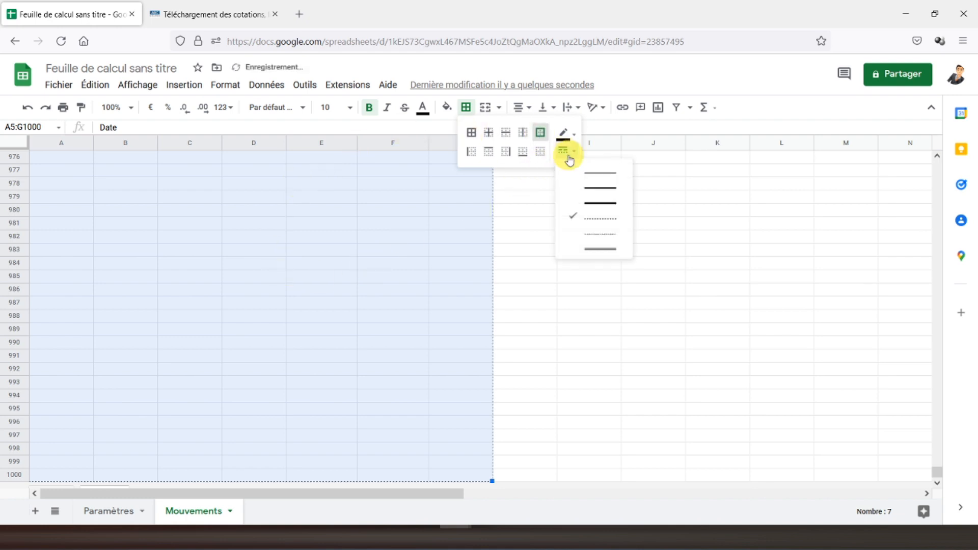
click(587, 173)
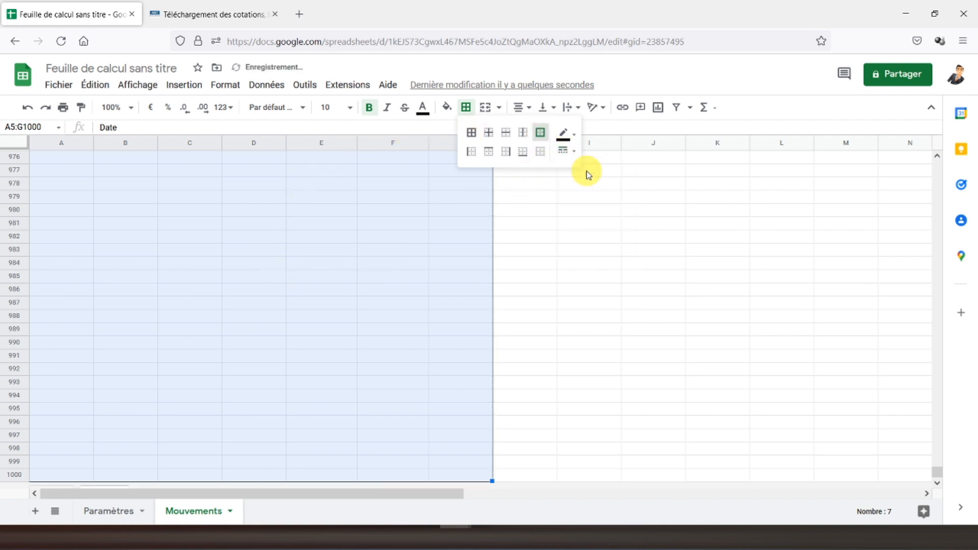
click(489, 133)
click(565, 155)
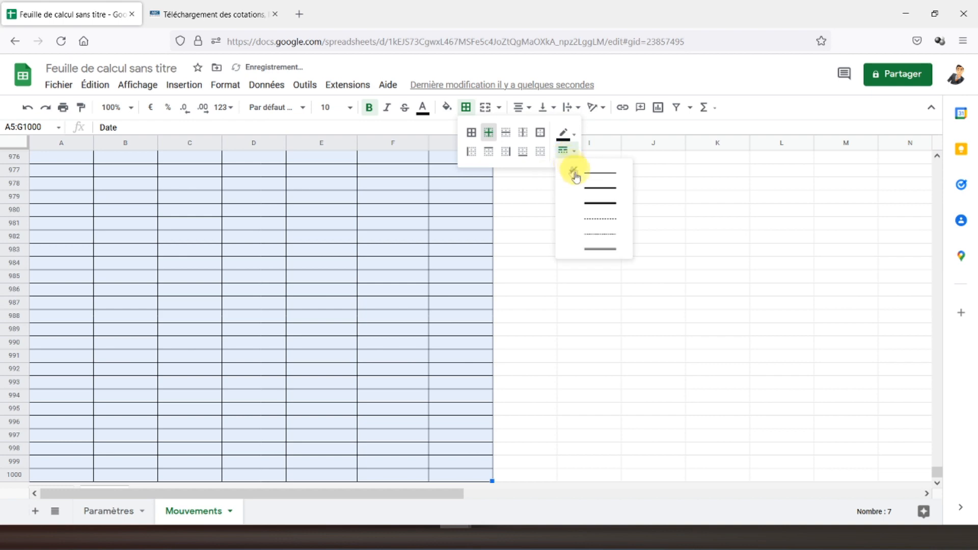
click(593, 224)
scroll(393, 281, up, 10)
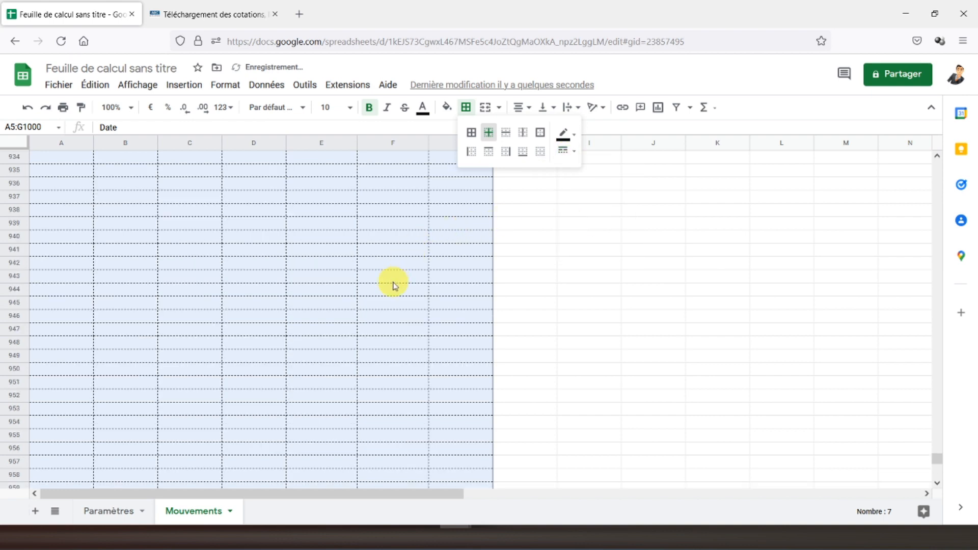
scroll(393, 285, down, 5)
scroll(393, 285, down, 3)
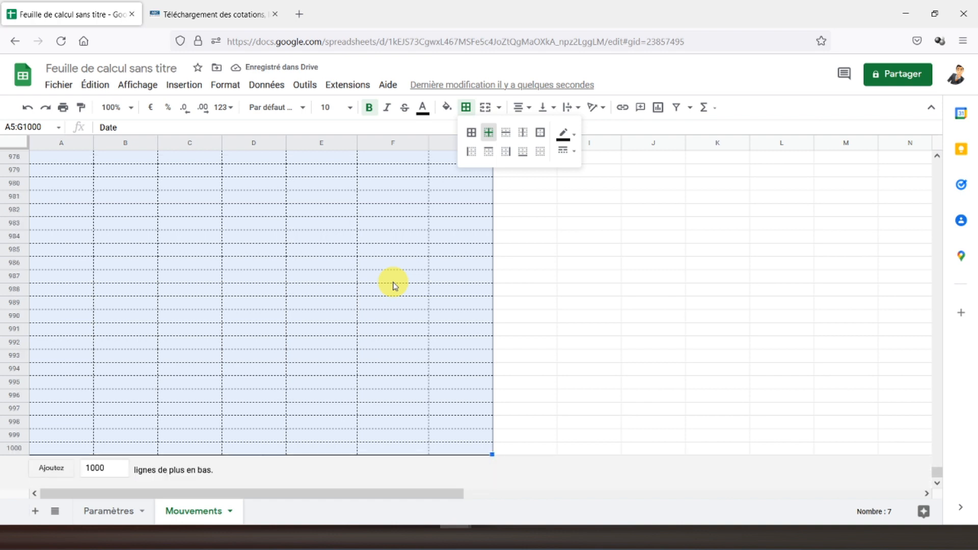
Fill the cells E6:F1000 under "Nombre d'action" and "Montant unitaire" with light green.
click(412, 450)
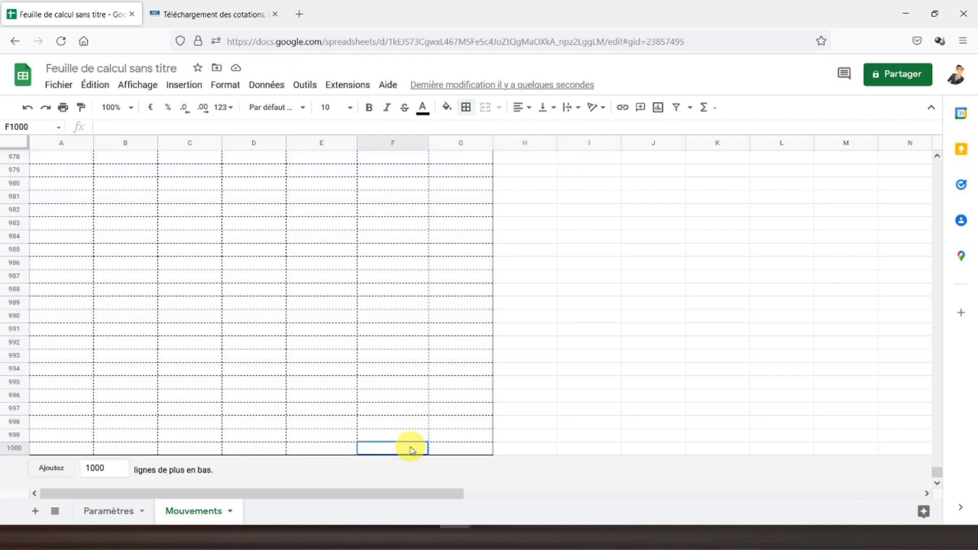
drag(412, 449, 340, 313)
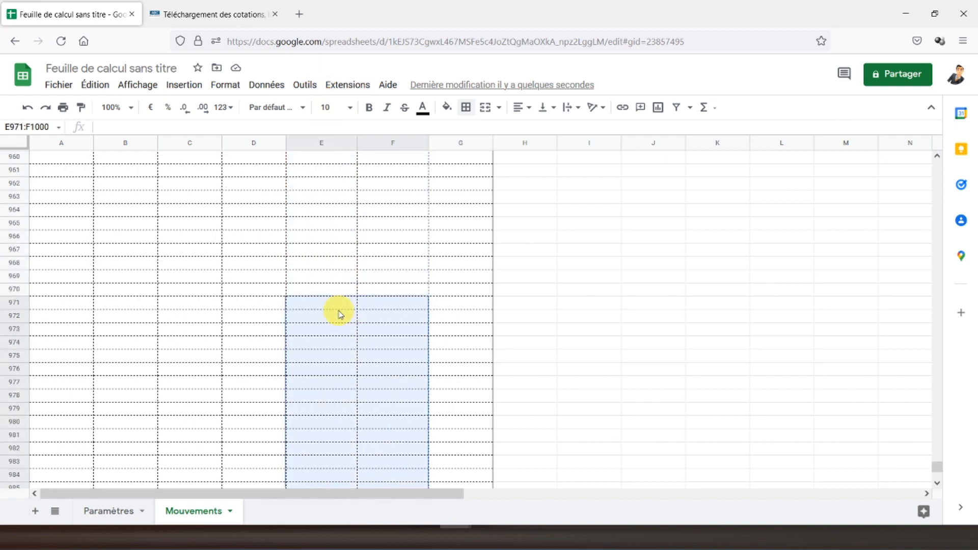
key(ctrl+shift+Up)
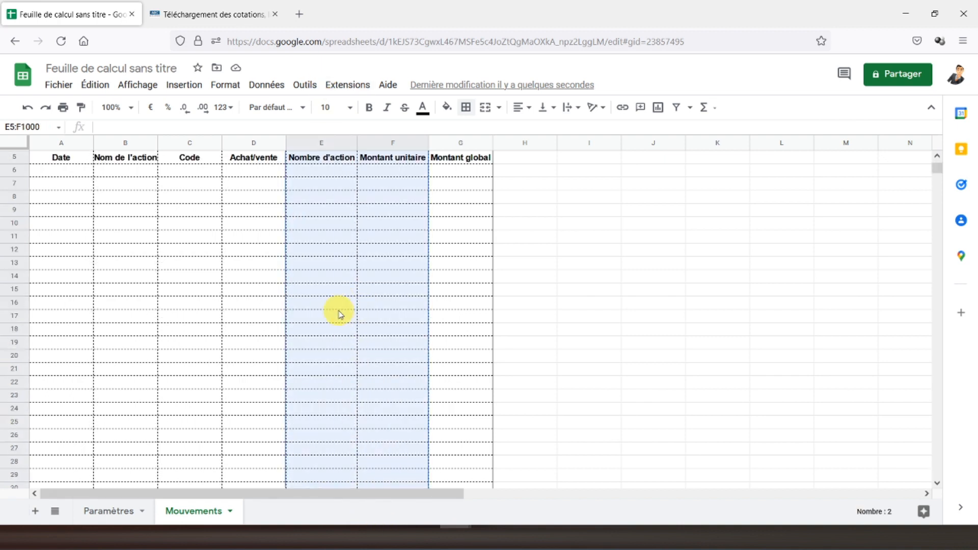
key(shift+Down)
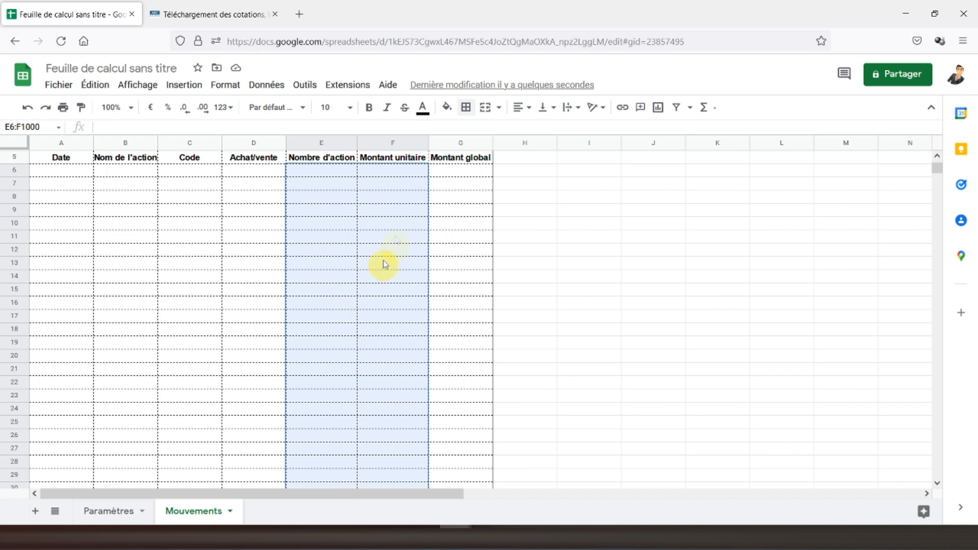
click(444, 109)
click(512, 246)
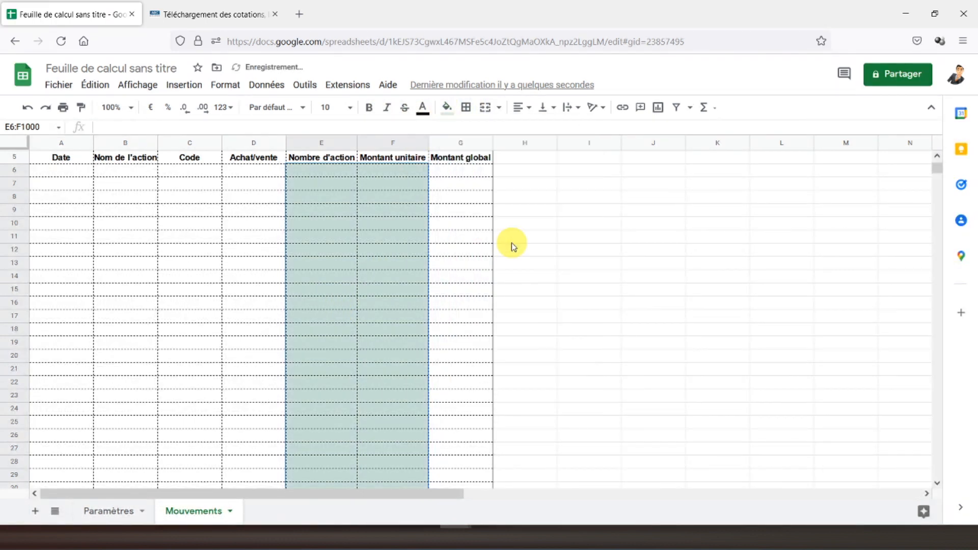
Fill the Date cells A6:A1000 with the same light green as the columns E and F.
click(182, 173)
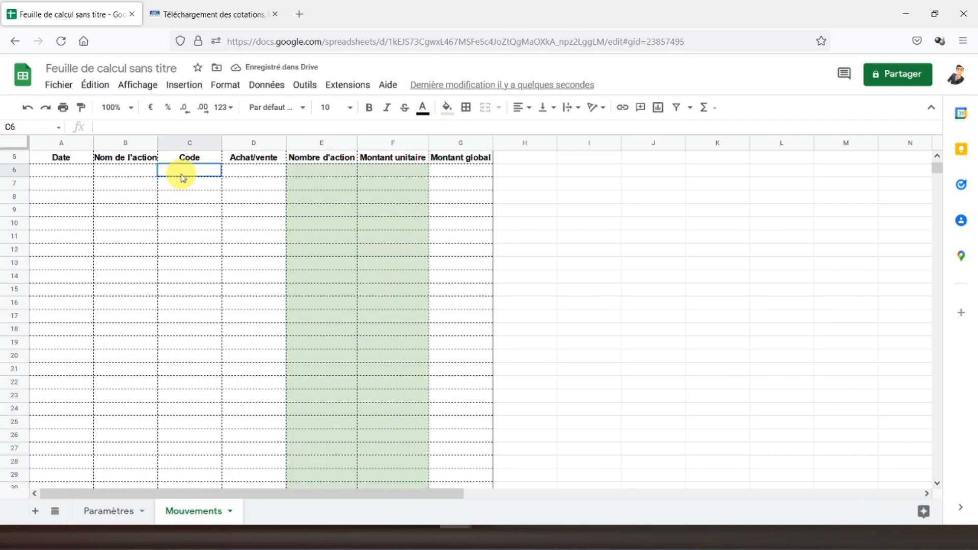
click(61, 173)
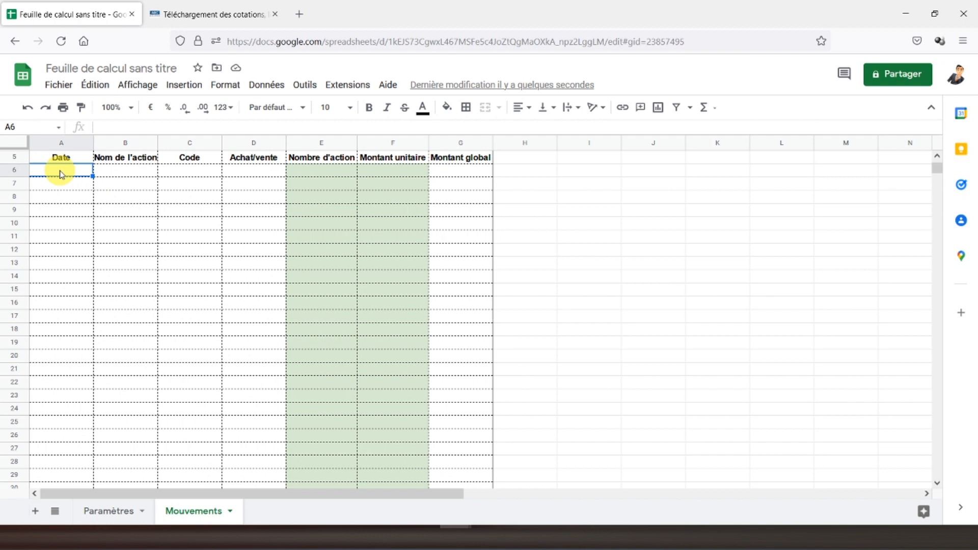
key(ctrl+shift+Down)
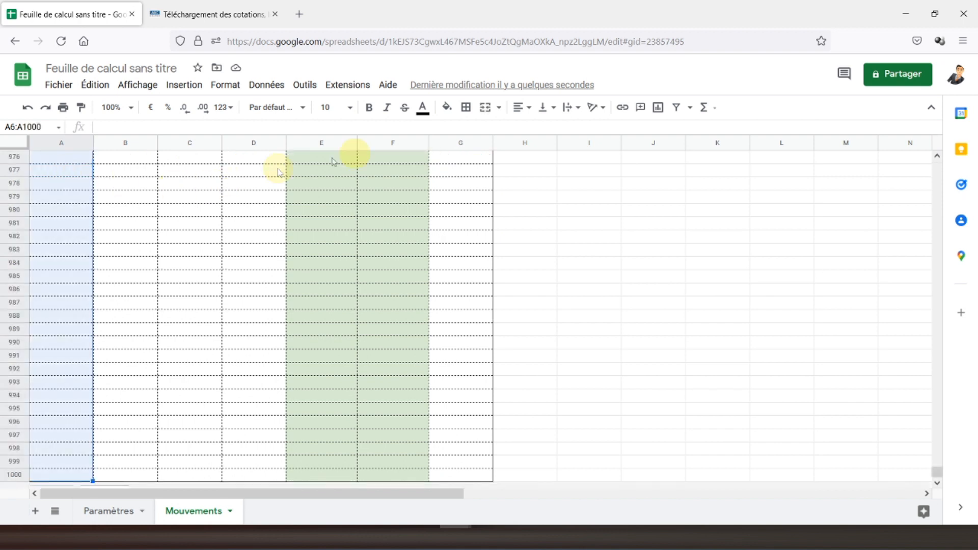
click(445, 109)
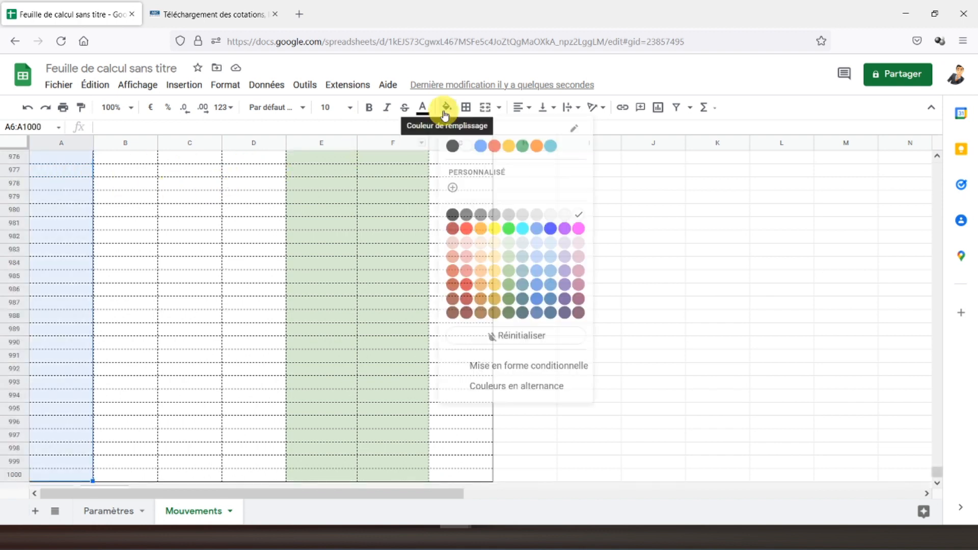
click(508, 248)
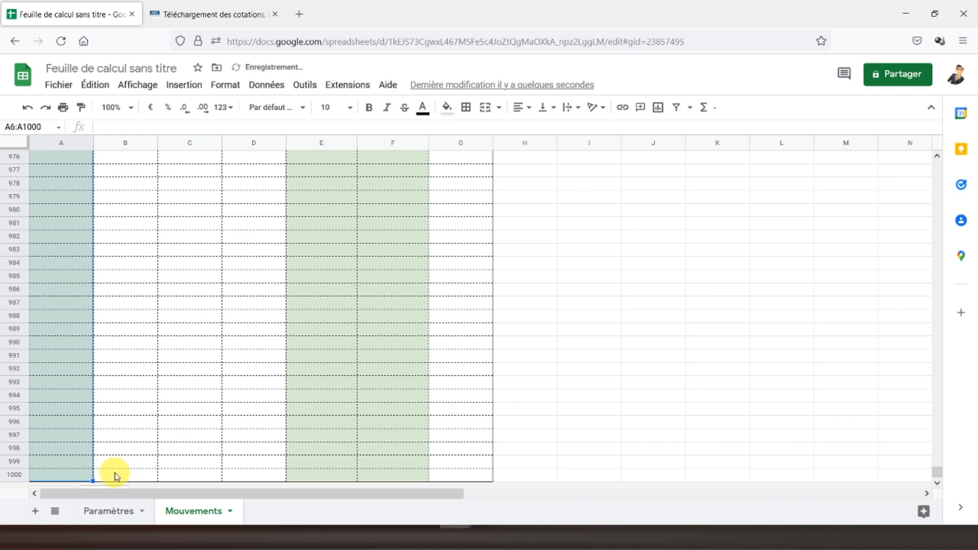
Fill the "Nom de l'action" cells B6:B1000 with light blue and widen column B slightly to fit its header.
click(131, 476)
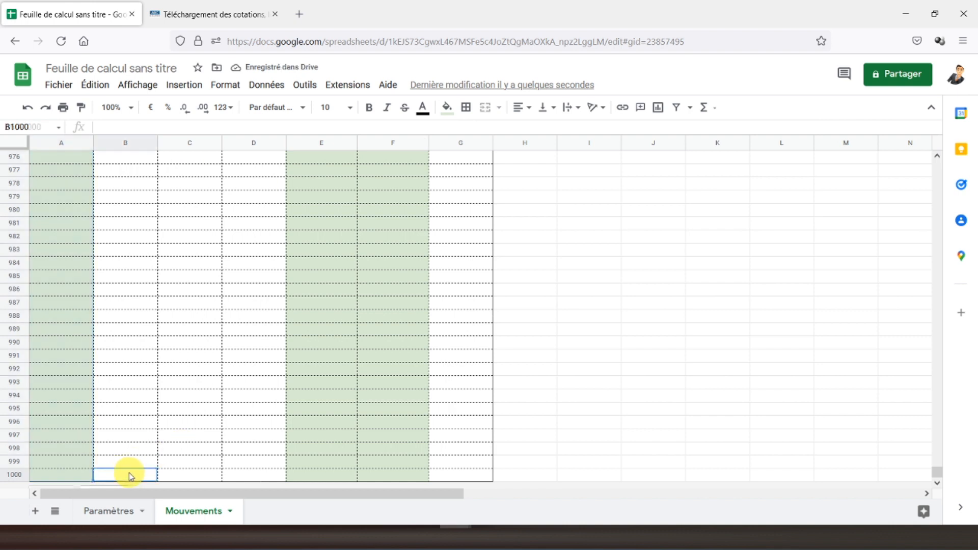
key(ctrl+shift+Up)
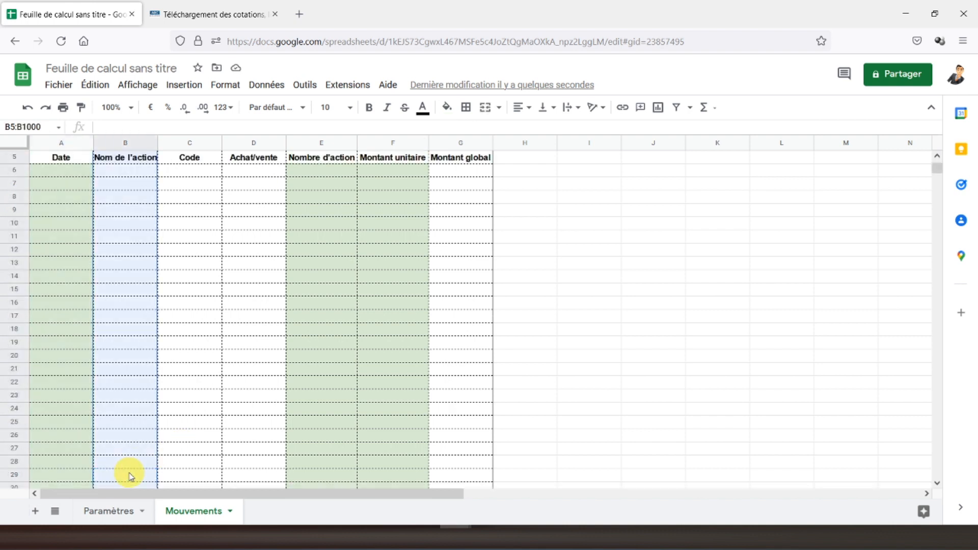
key(shift+Down)
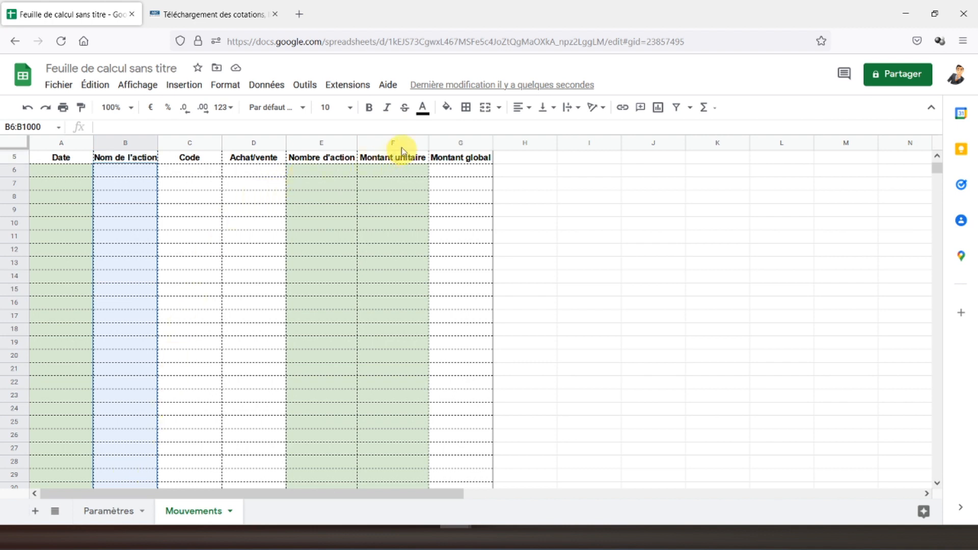
click(447, 107)
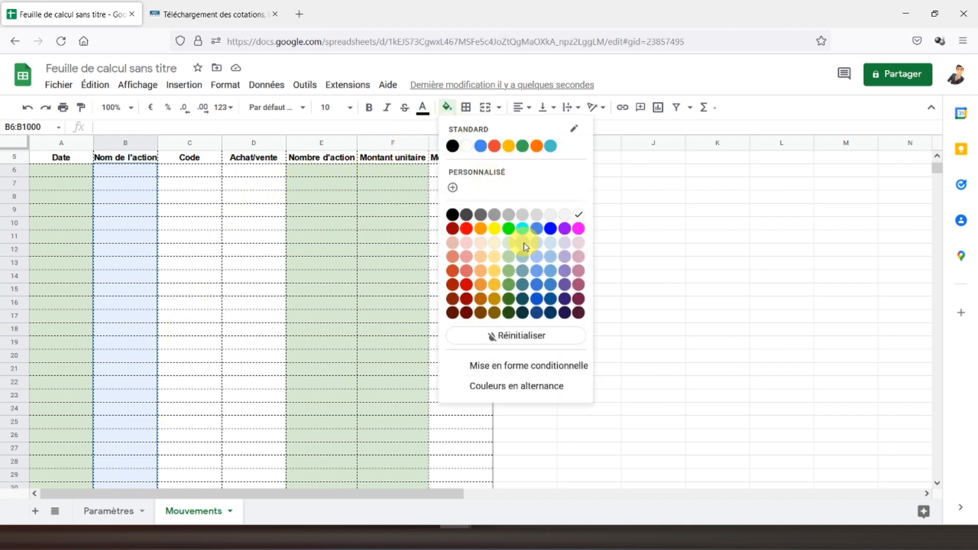
click(550, 244)
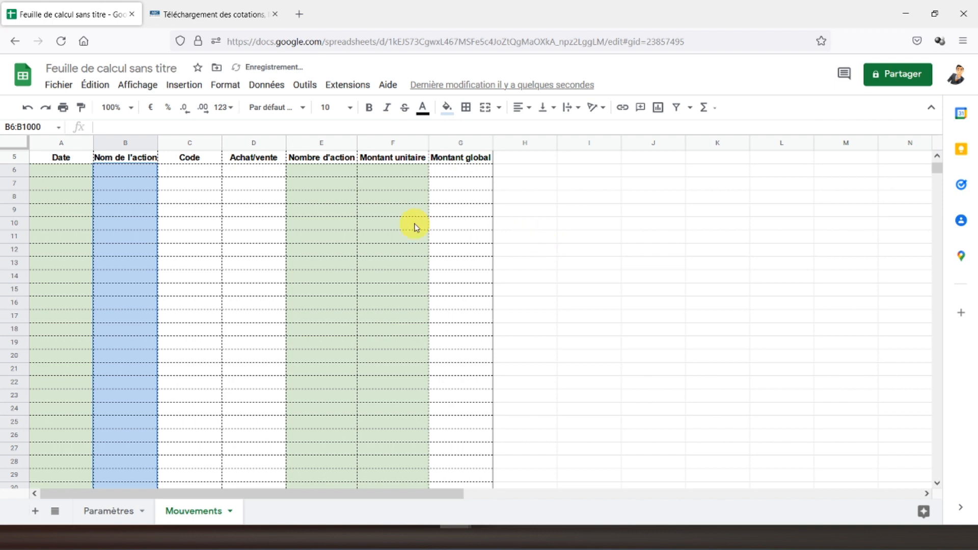
click(105, 187)
drag(158, 143, 162, 142)
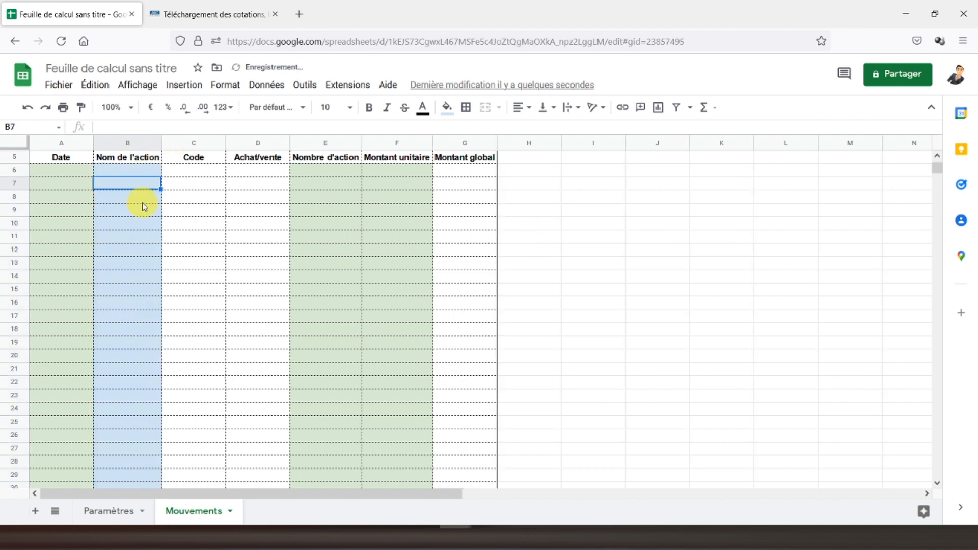
Fill the "Achat/vente" cells D6:D1000 with the same light blue as column B.
click(270, 173)
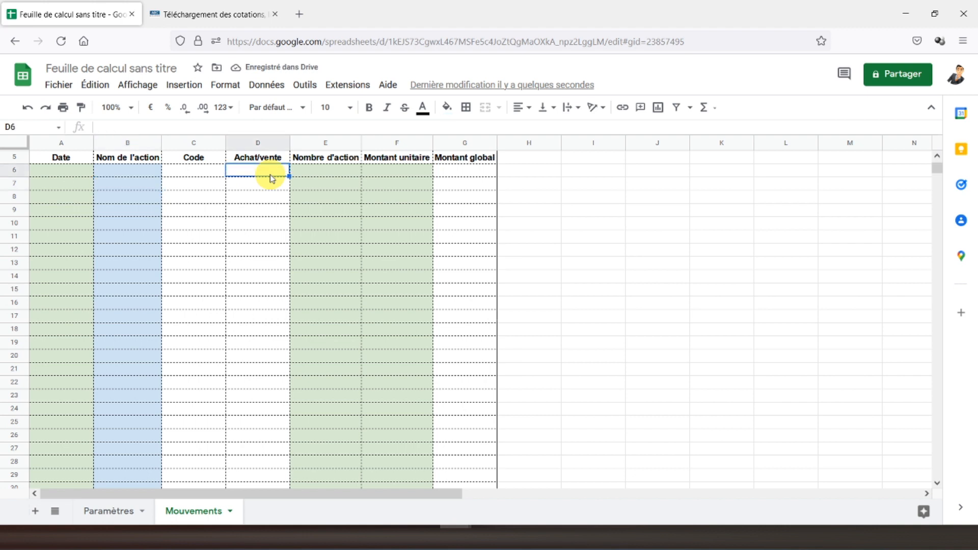
key(ctrl+shift+Down)
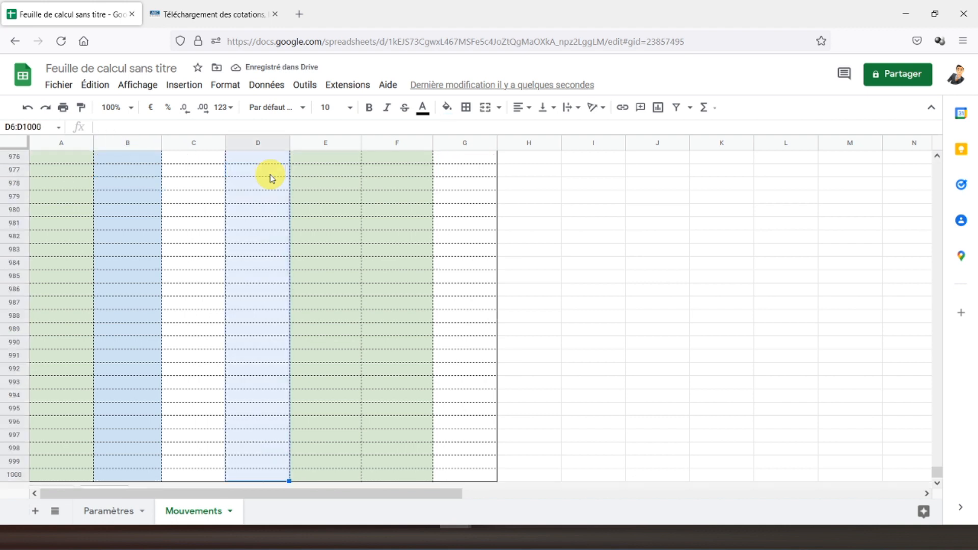
click(447, 107)
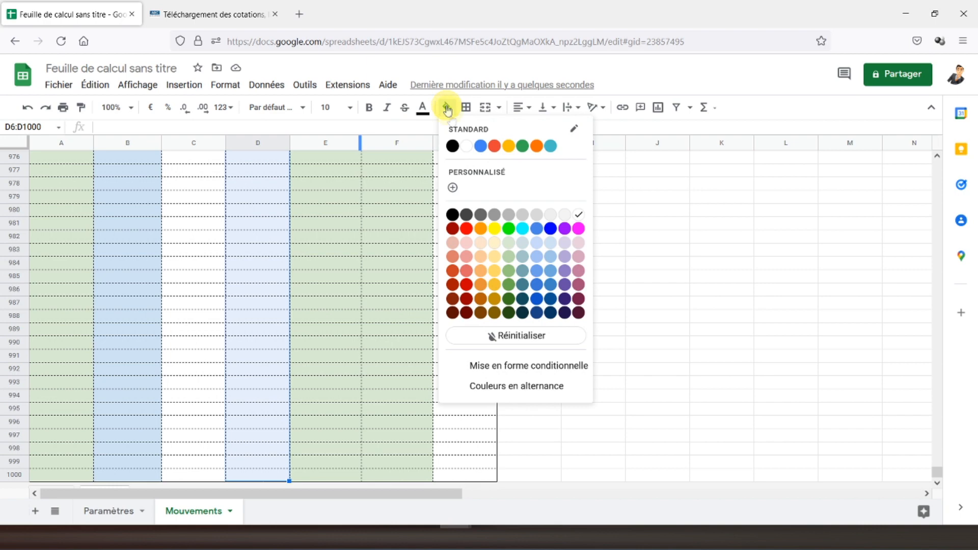
click(548, 248)
click(267, 225)
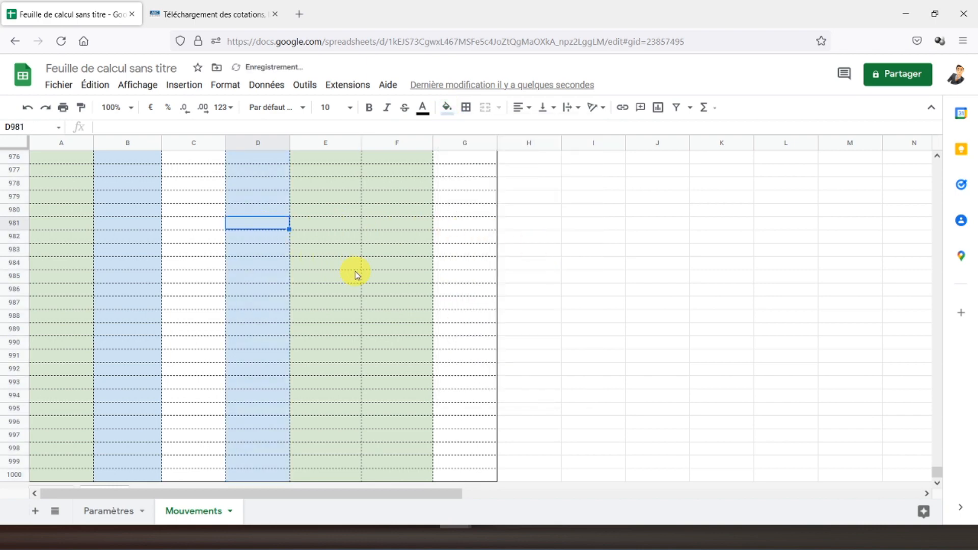
scroll(355, 275, up, 2)
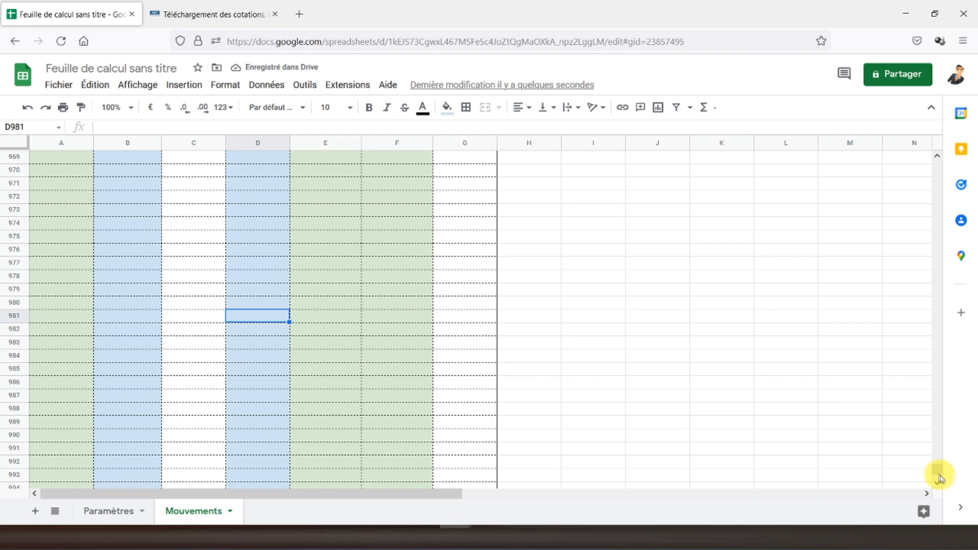
drag(936, 471, 924, 144)
click(188, 223)
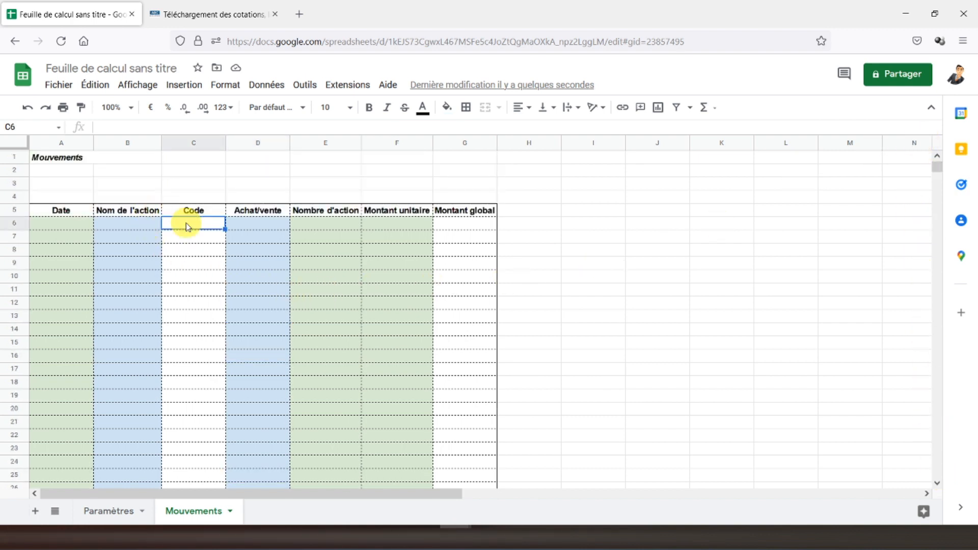
Apply the euro currency format to columns G and F, "Montant global" and "Montant unitaire".
click(474, 145)
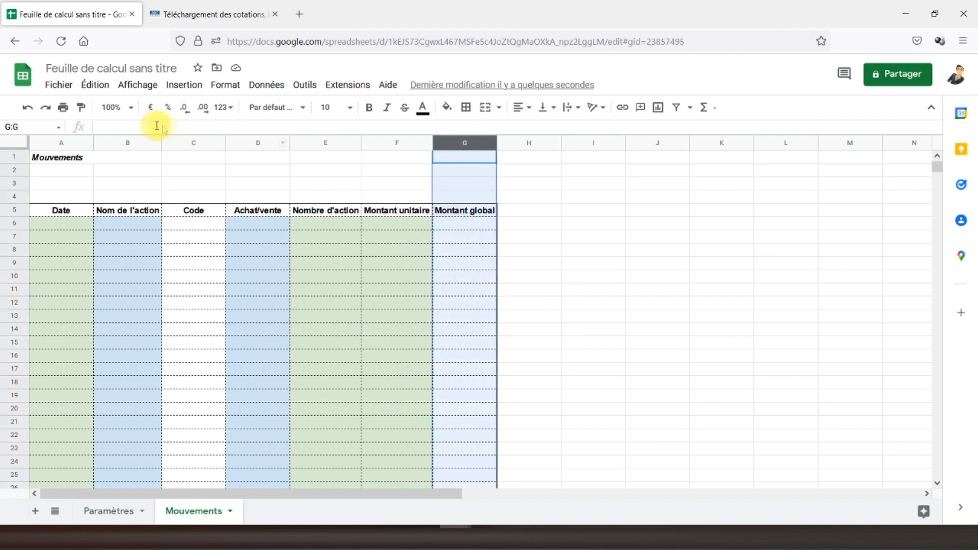
click(150, 108)
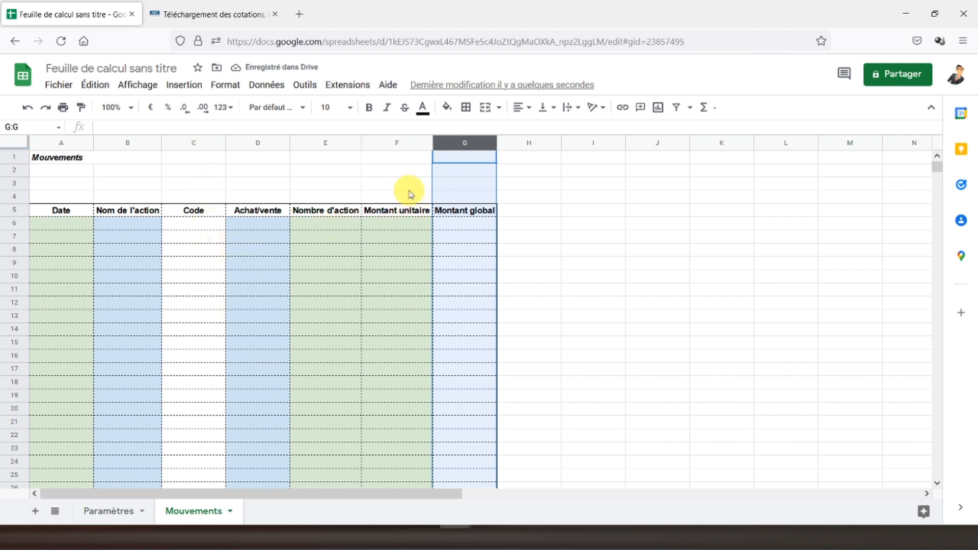
click(404, 143)
click(148, 116)
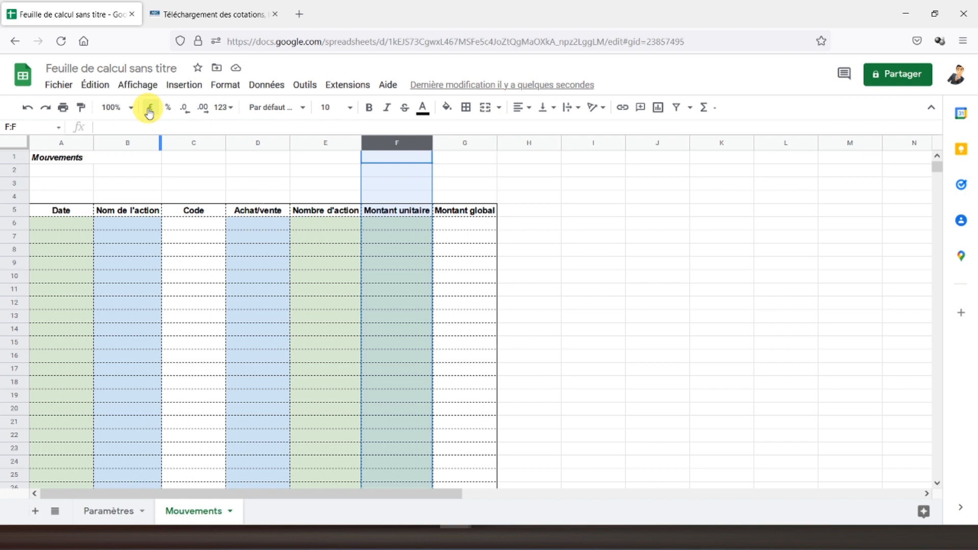
click(60, 240)
Add data validation to B6:B1000 as a dropdown list taken from the range Paramètres!B2:B41.
click(141, 228)
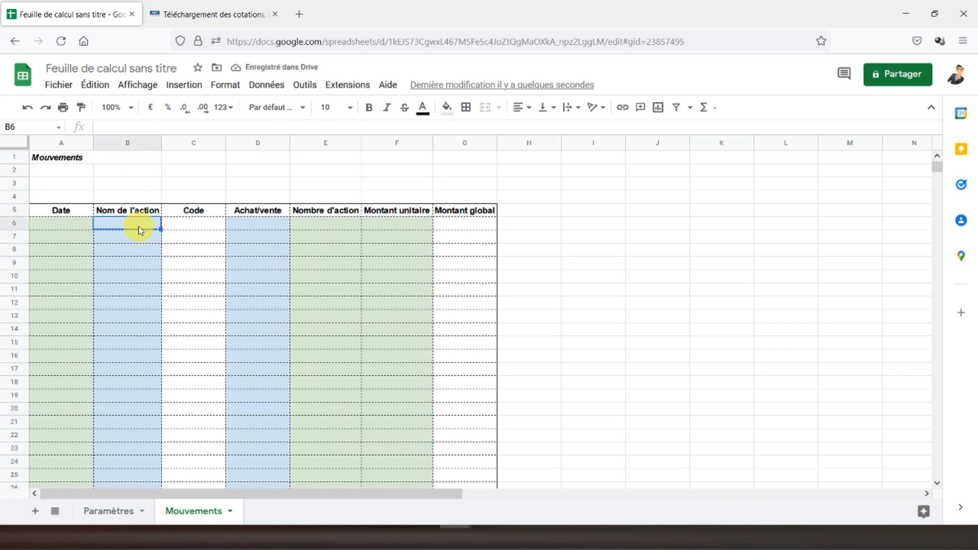
key(ctrl+shift+Down)
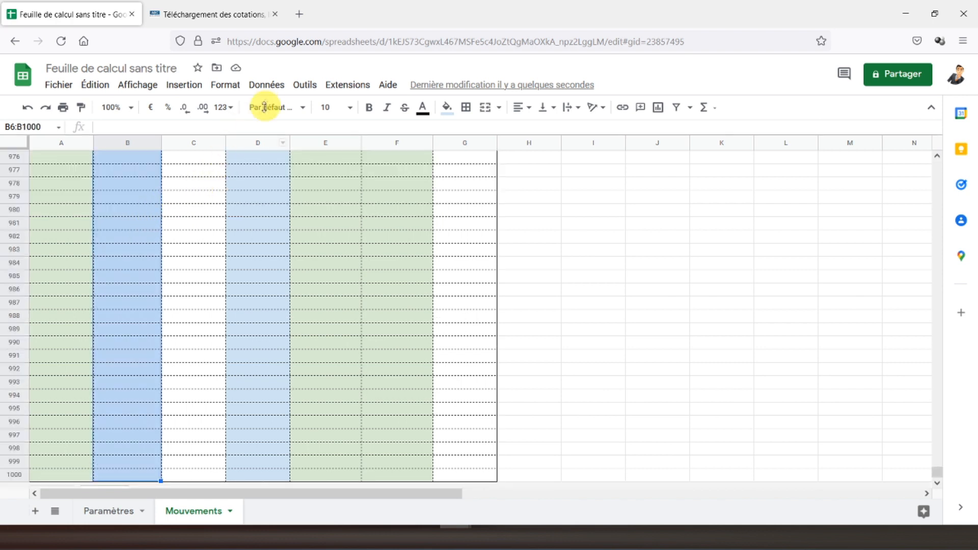
click(270, 86)
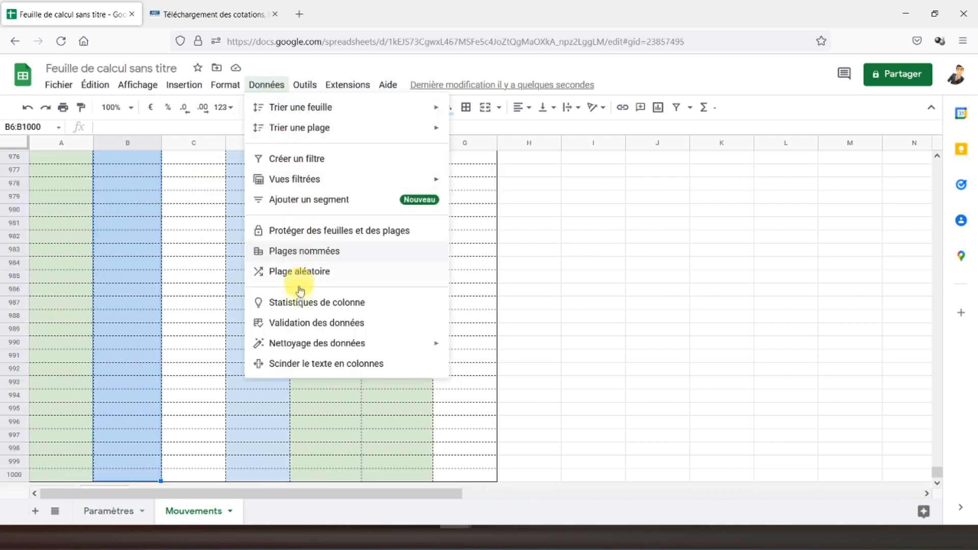
click(285, 323)
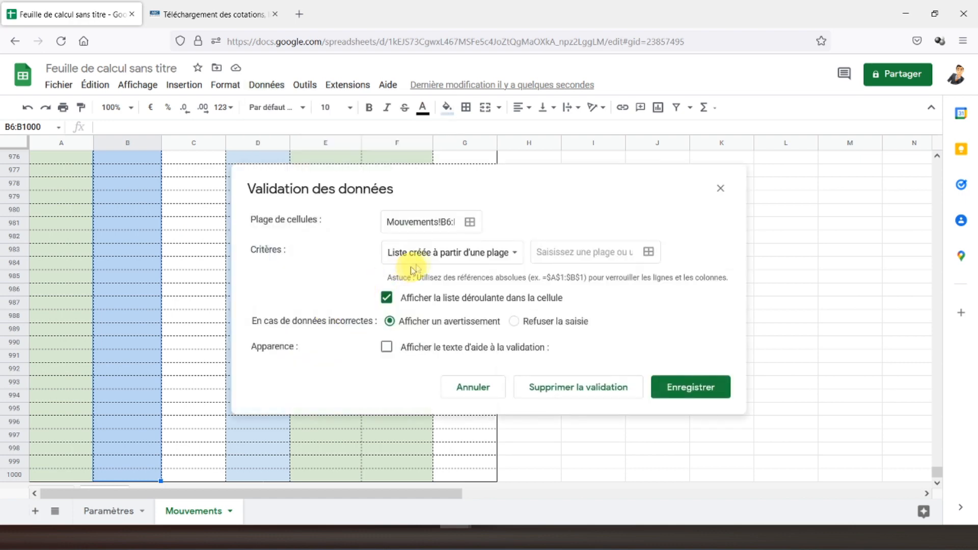
click(648, 253)
click(111, 514)
drag(125, 174, 135, 374)
click(443, 291)
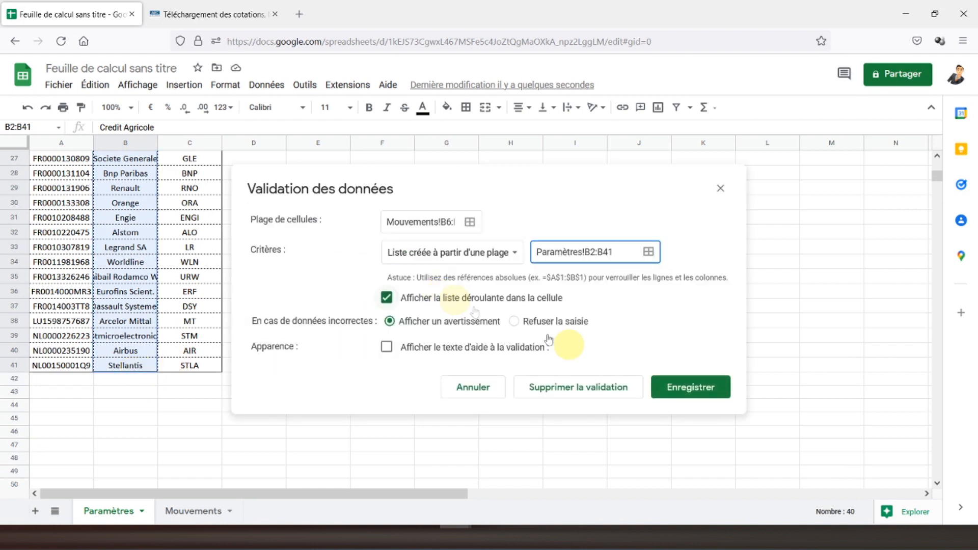
click(689, 387)
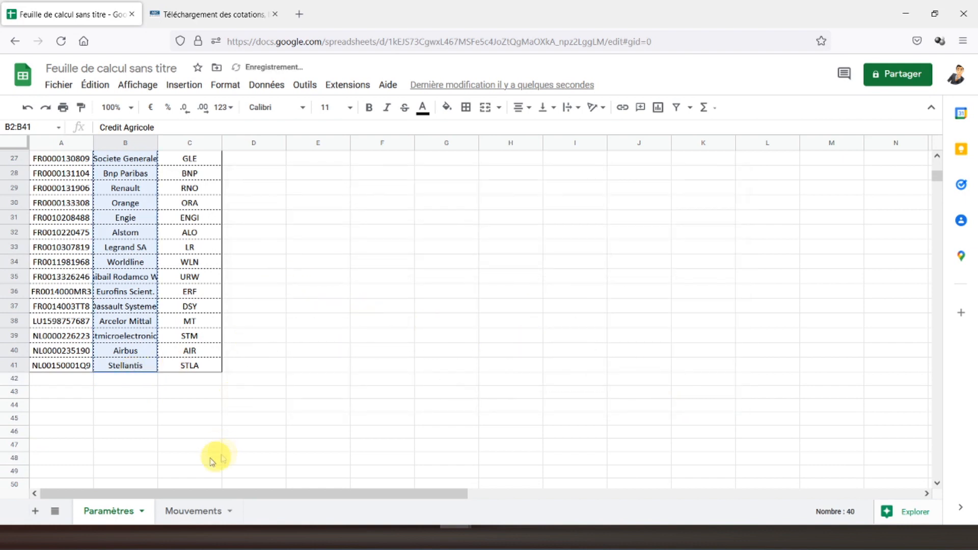
Return to the Mouvements sheet and check the share names offered by a dropdown in column B.
click(179, 512)
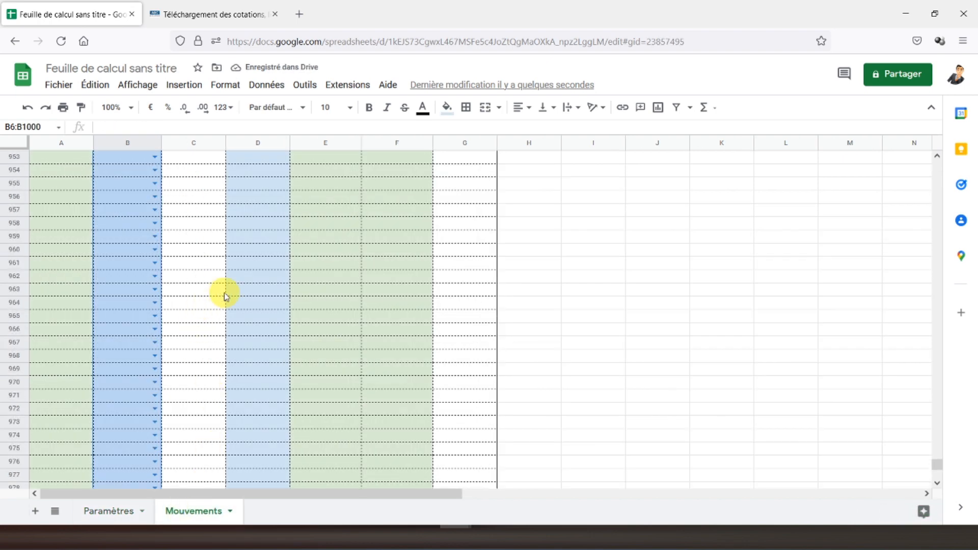
click(154, 199)
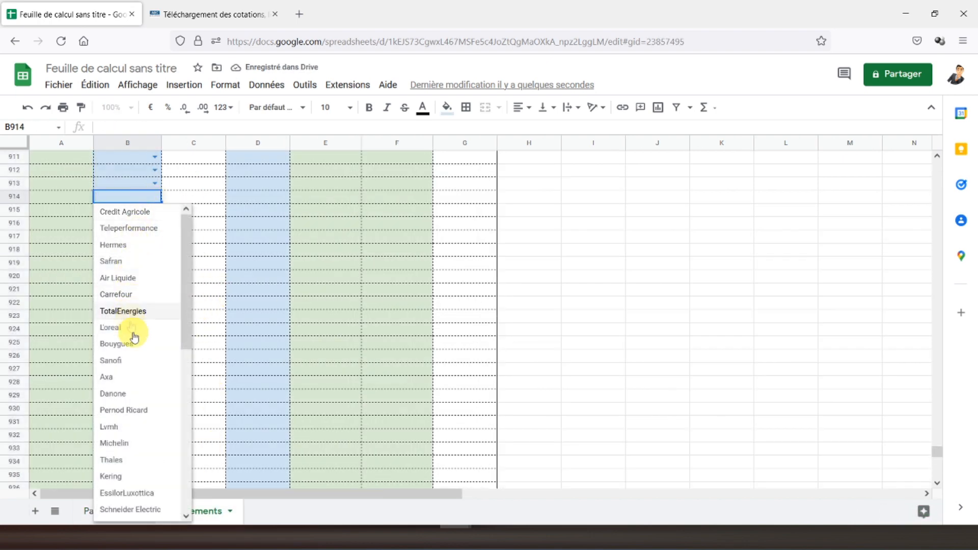
click(208, 263)
Add data validation to the "Achat/vente" cells D6:D1000 as a dropdown list of the items Achat,Vente.
drag(939, 454, 899, 124)
click(250, 228)
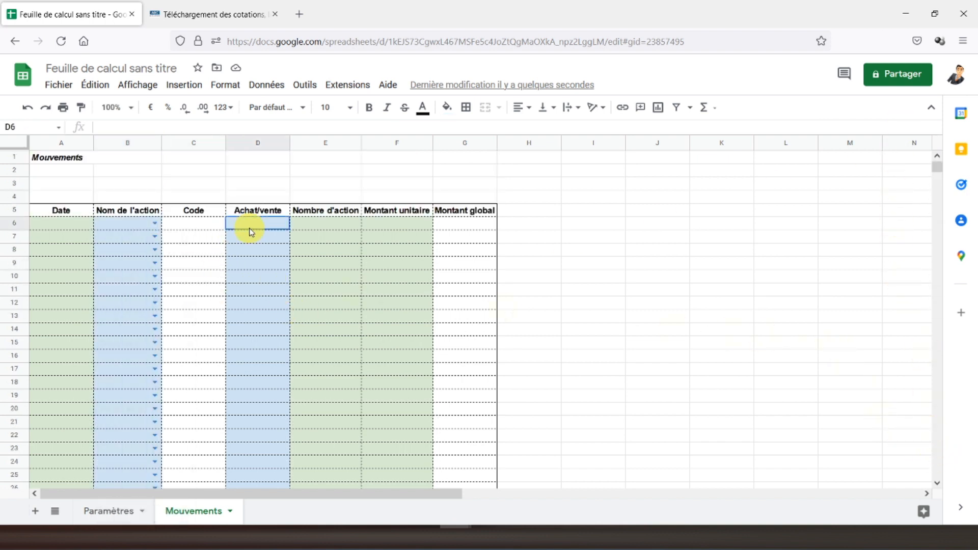
key(ctrl+shift+Down)
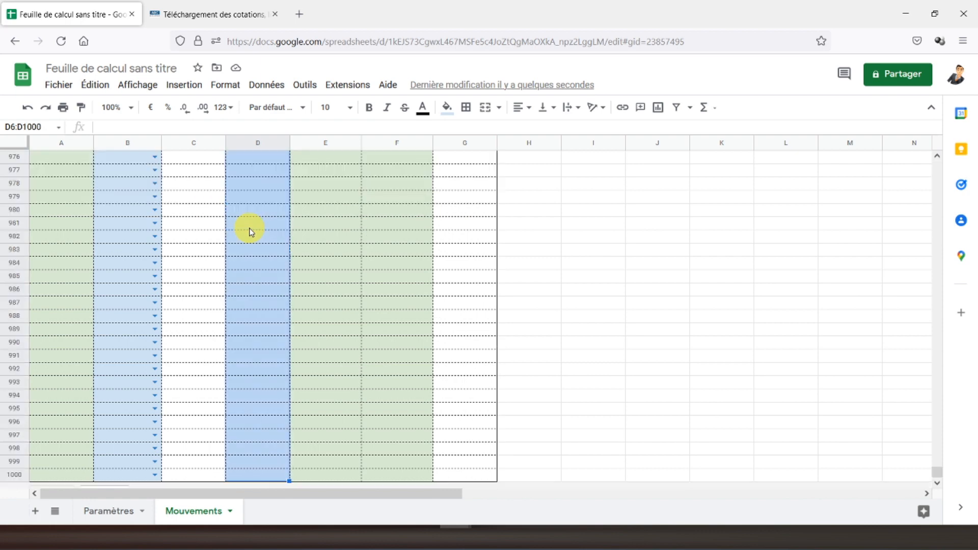
click(265, 84)
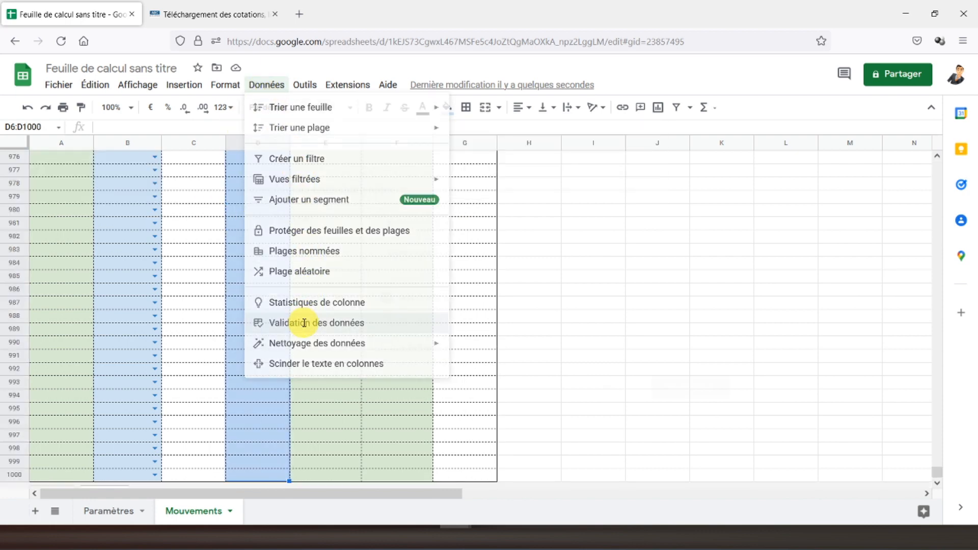
click(308, 323)
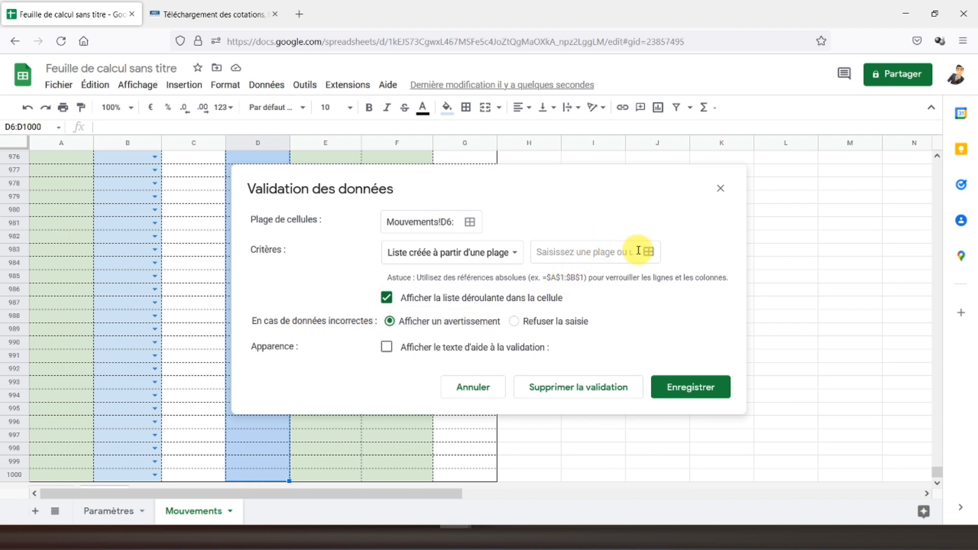
click(489, 253)
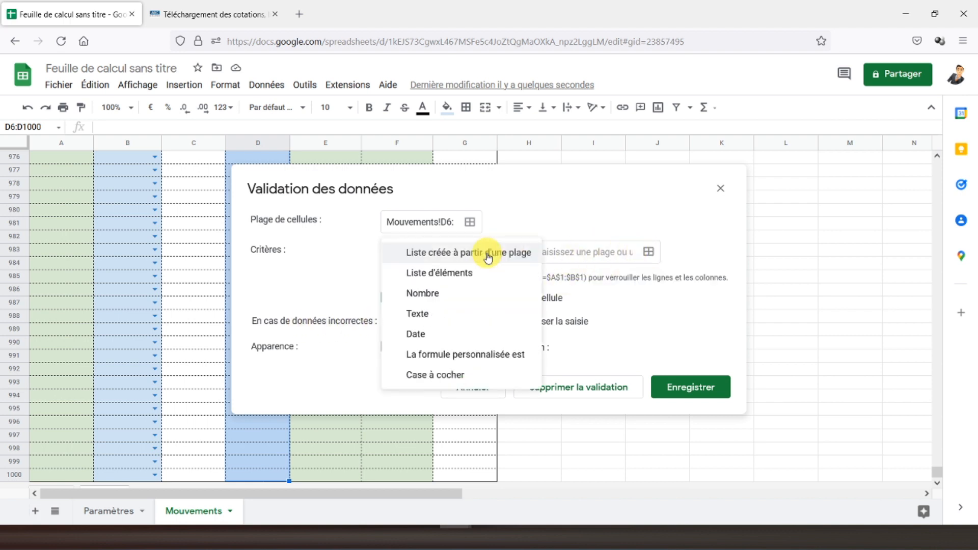
click(444, 274)
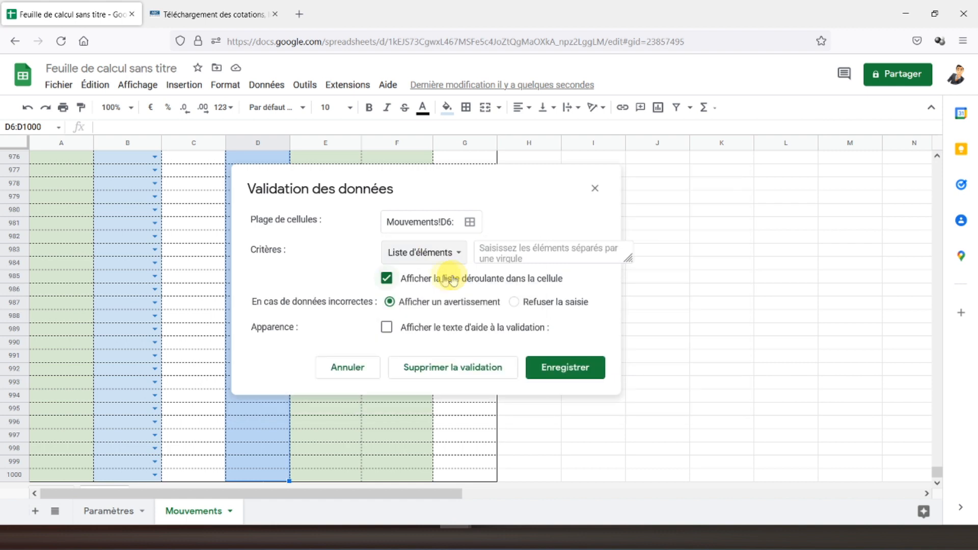
click(515, 250)
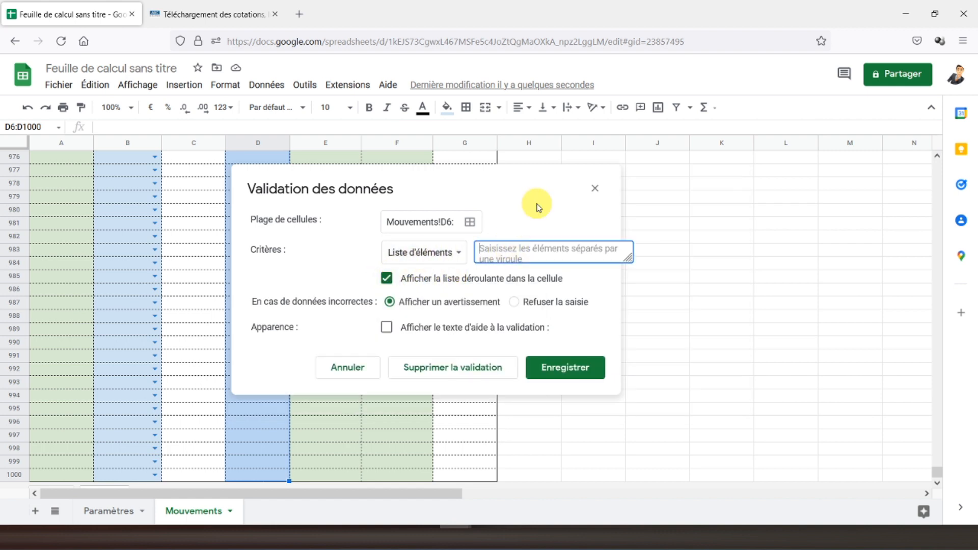
text(Achat,Vente)
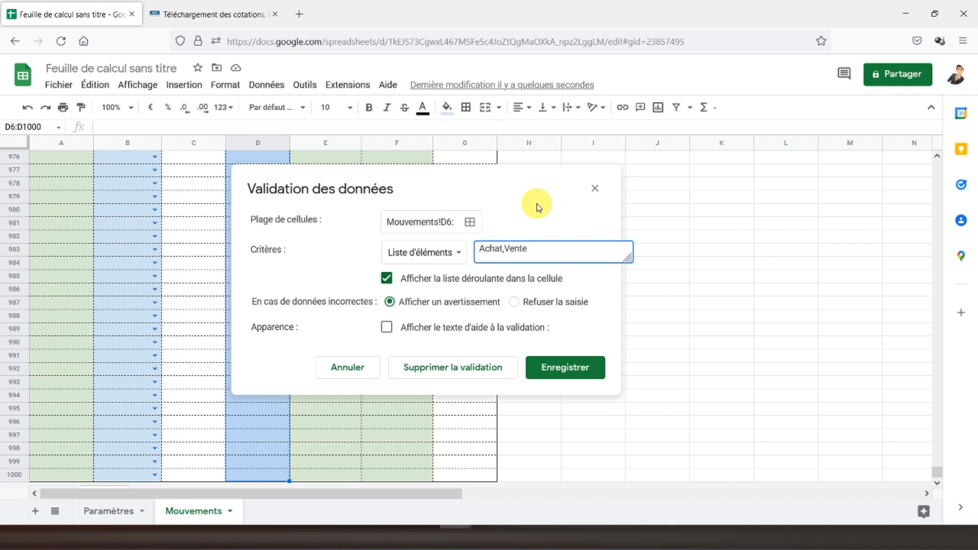
click(567, 367)
Check the choices offered by a dropdown in the "Achat/vente" column and return to the table's header.
click(281, 222)
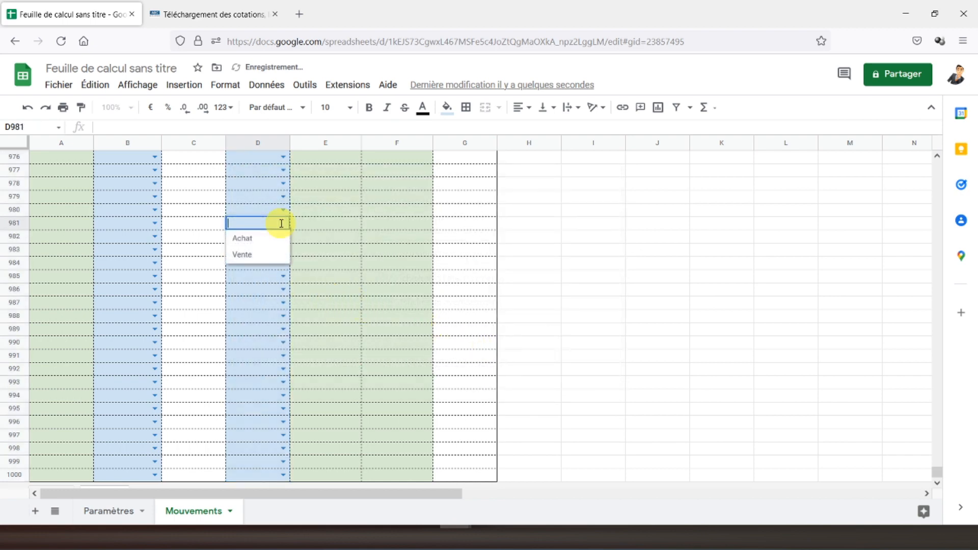
click(505, 228)
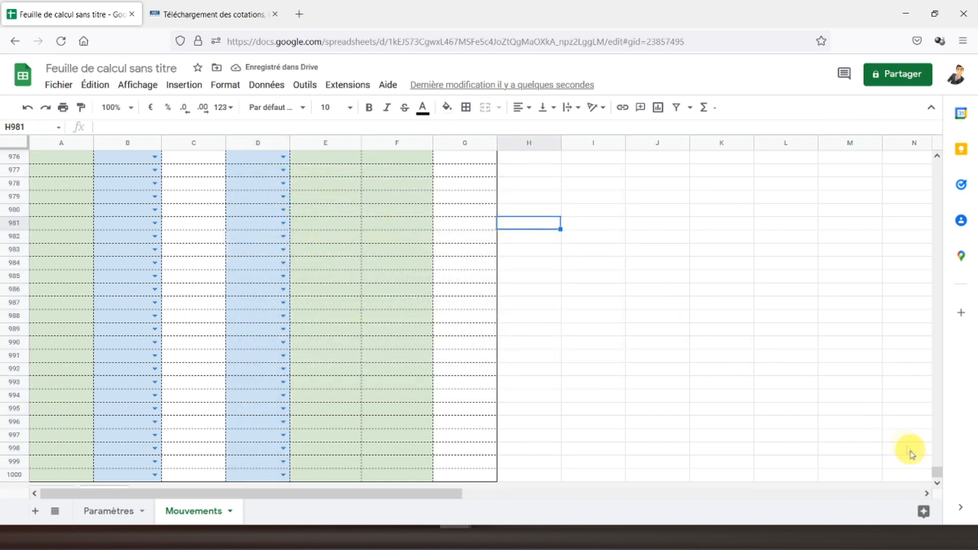
scroll(936, 440, up, 1)
drag(936, 441, 927, 157)
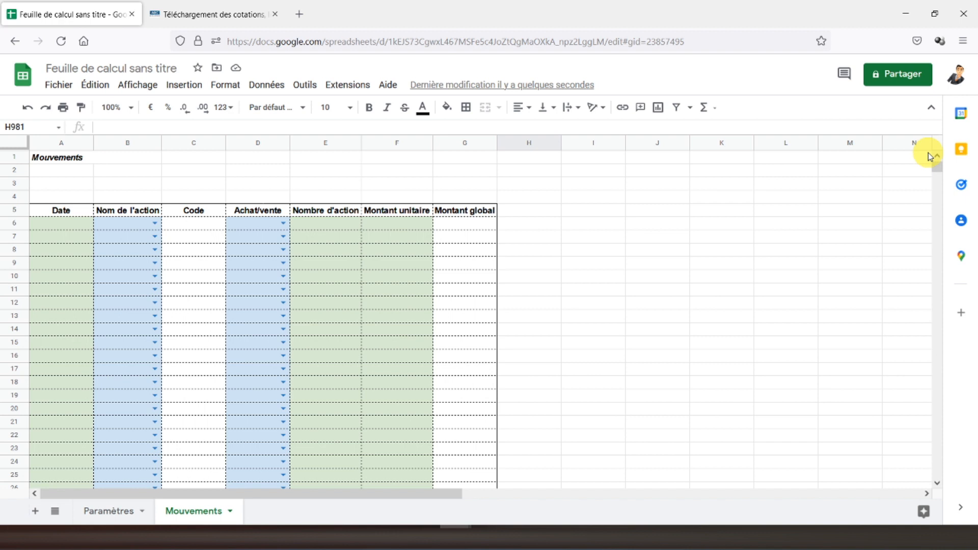
Apply solid borders to all sides of the header cells A5:G5 in the Mouvements table.
click(56, 158)
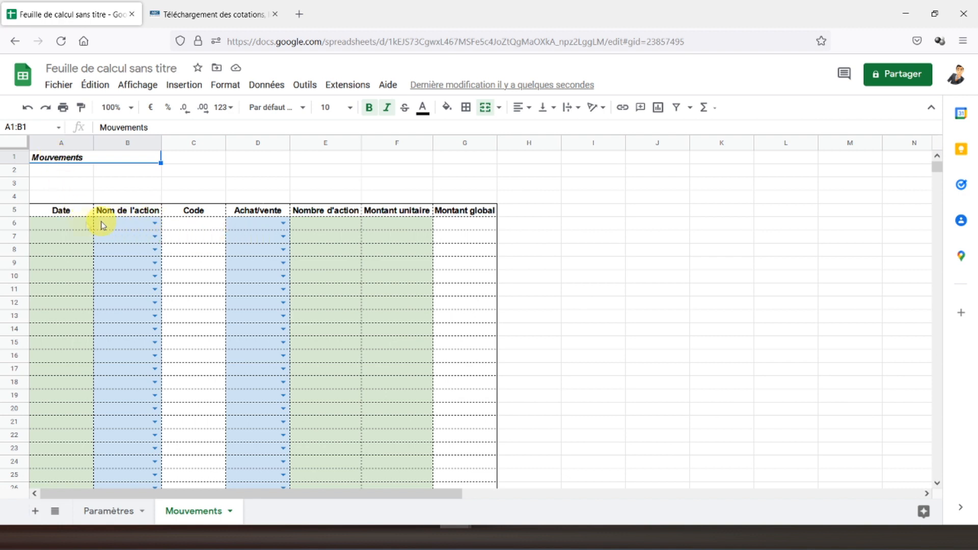
drag(48, 211, 484, 212)
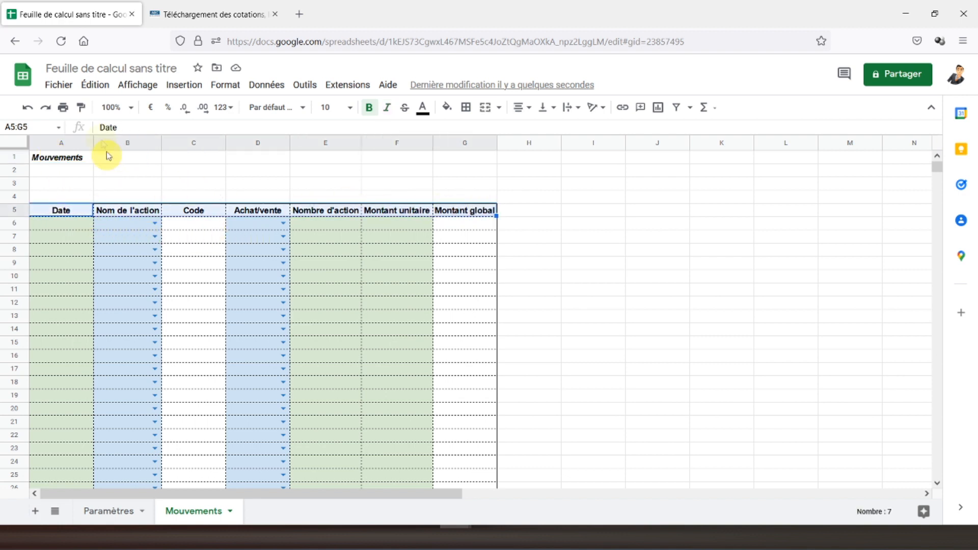
click(466, 113)
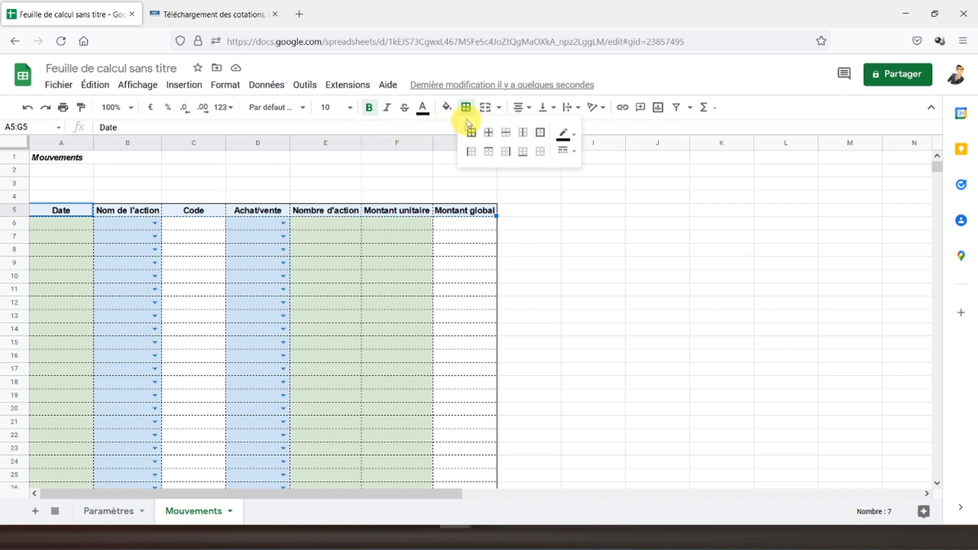
click(471, 133)
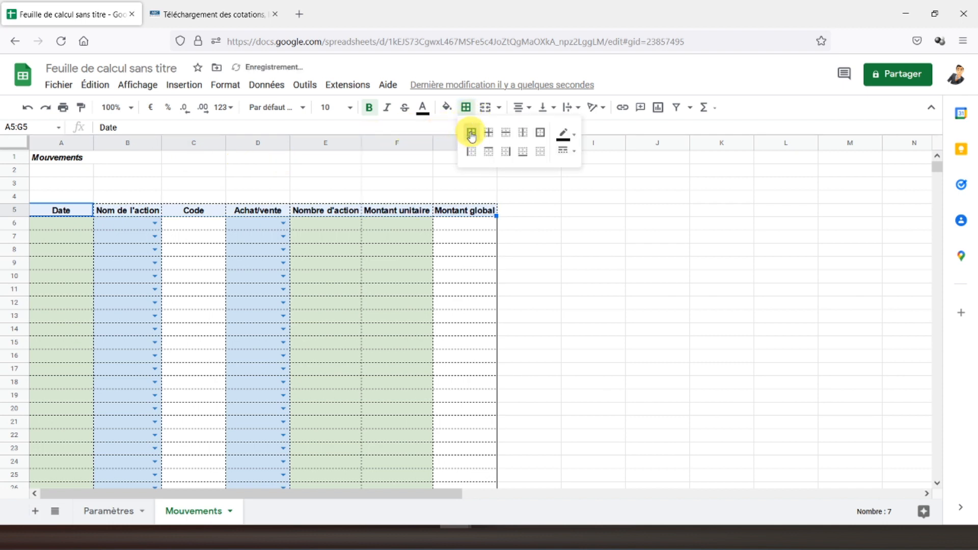
click(566, 151)
click(583, 172)
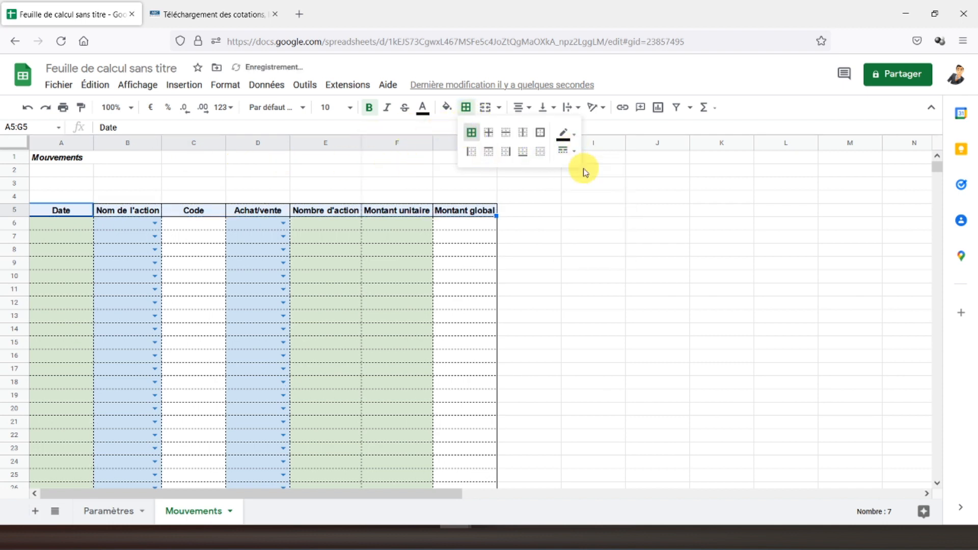
click(58, 162)
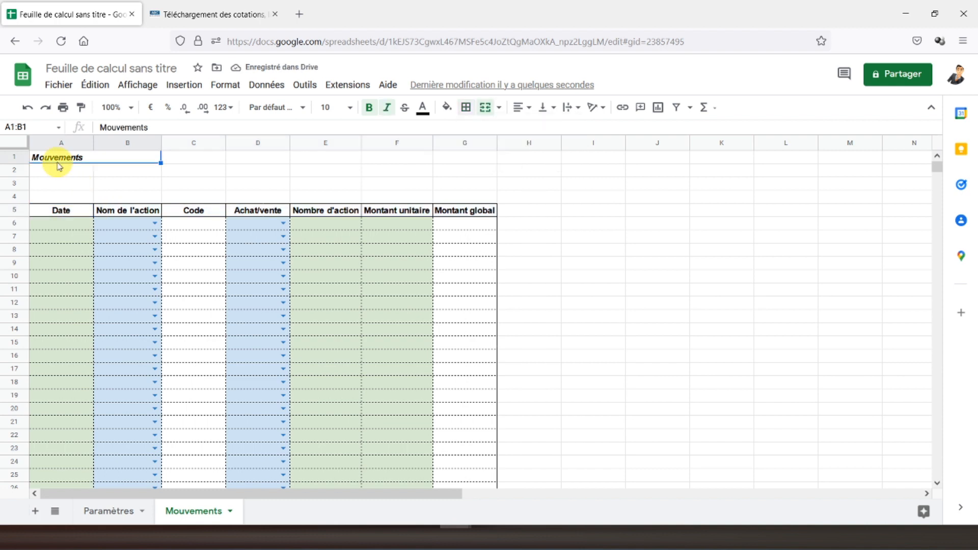
Add a new sheet to the workbook and name it Portefeuille.
click(33, 512)
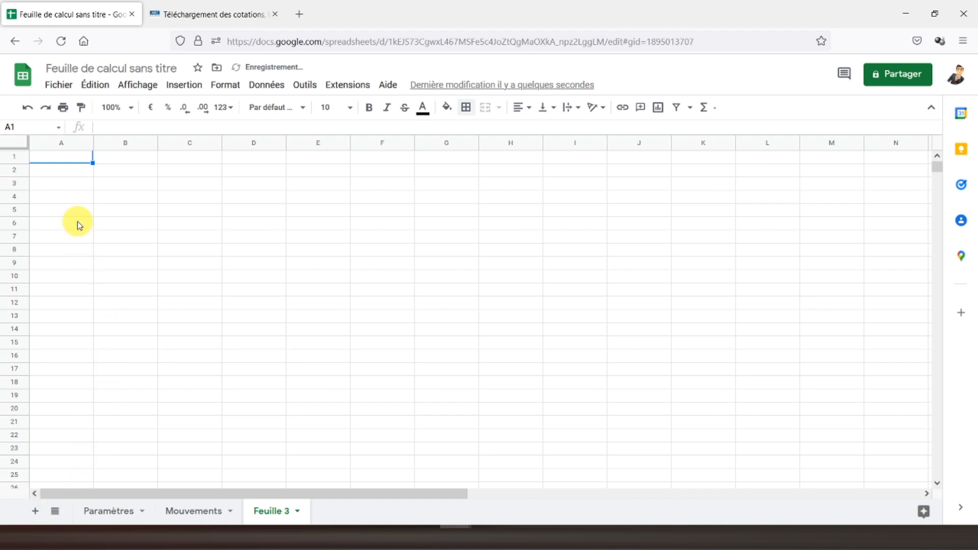
double_click(274, 513)
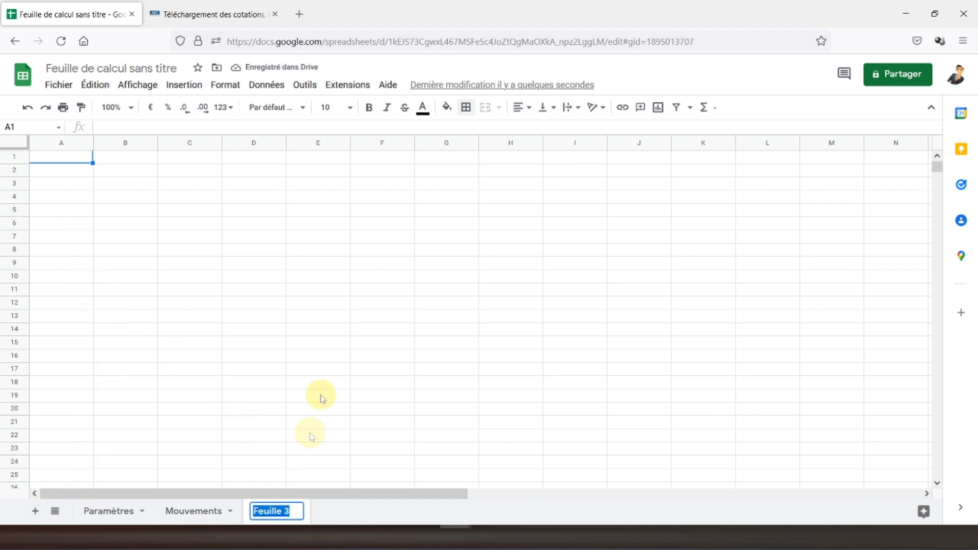
text(Po)
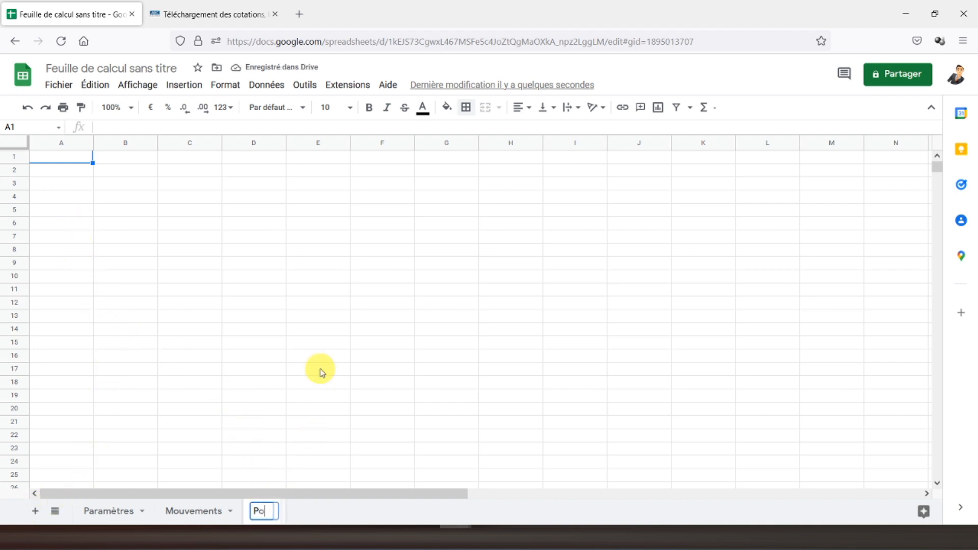
text(rtefeuille)
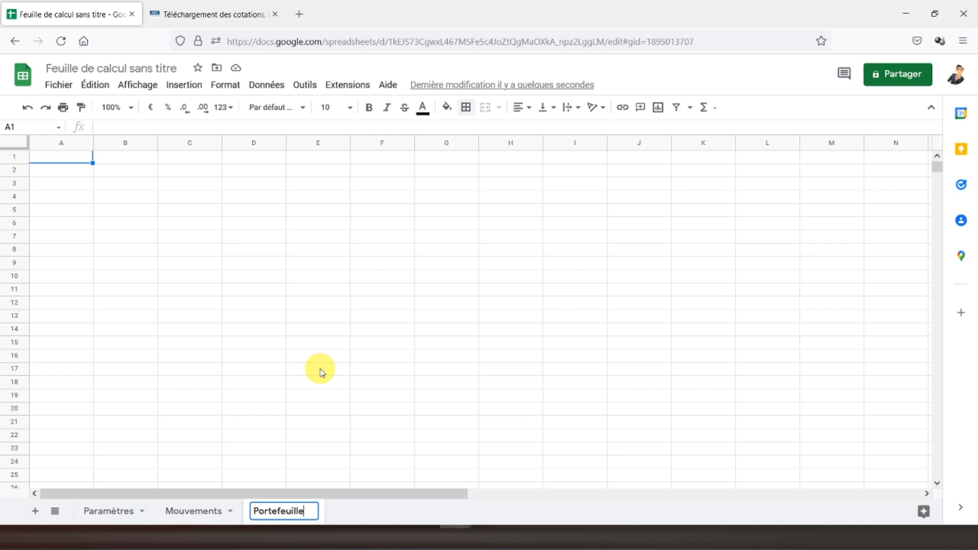
Enter the title "Portefeuille boursier" in cell A1 of the Portefeuille sheet.
click(58, 161)
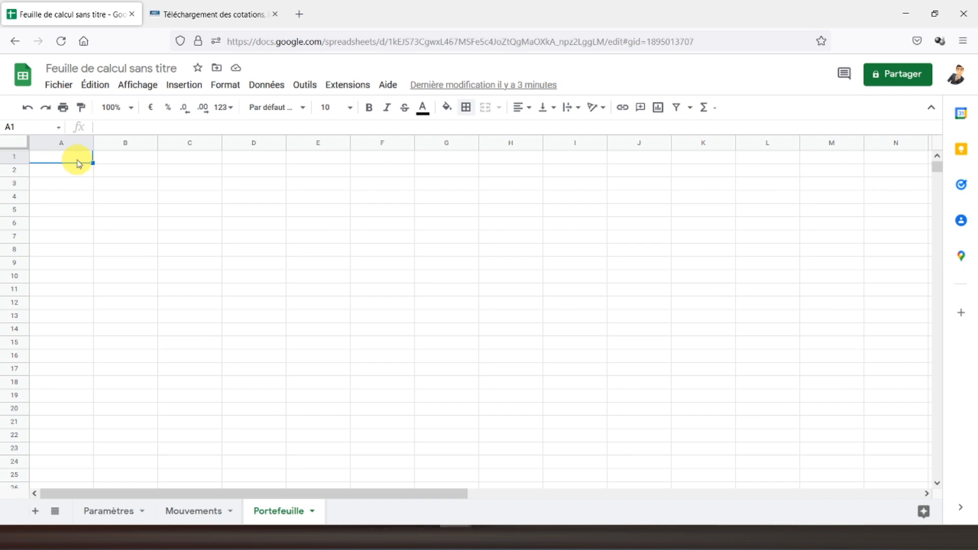
text(Portefeui)
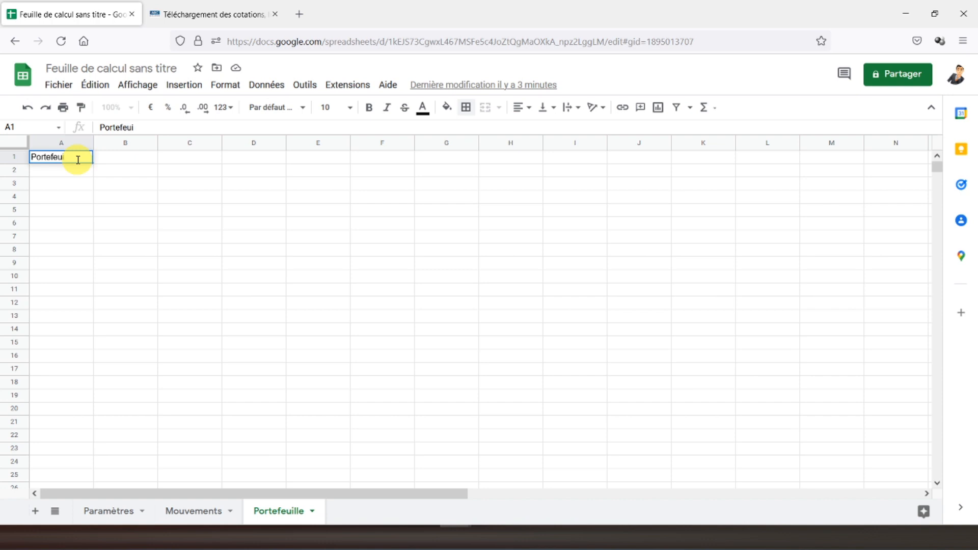
text(lle boursier)
key(Return)
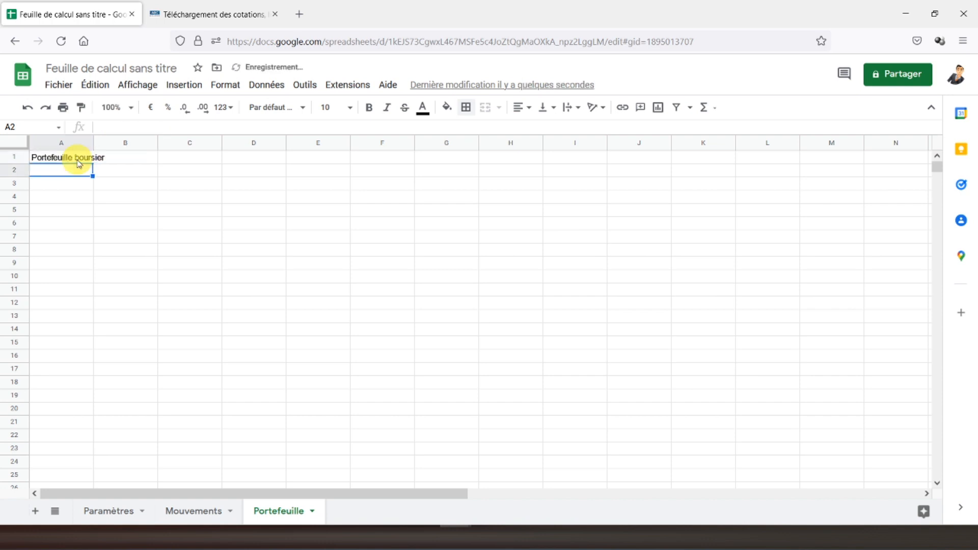
Merge cells A1:K2 around the title and centre its text horizontally and vertically.
click(79, 161)
drag(79, 163, 704, 170)
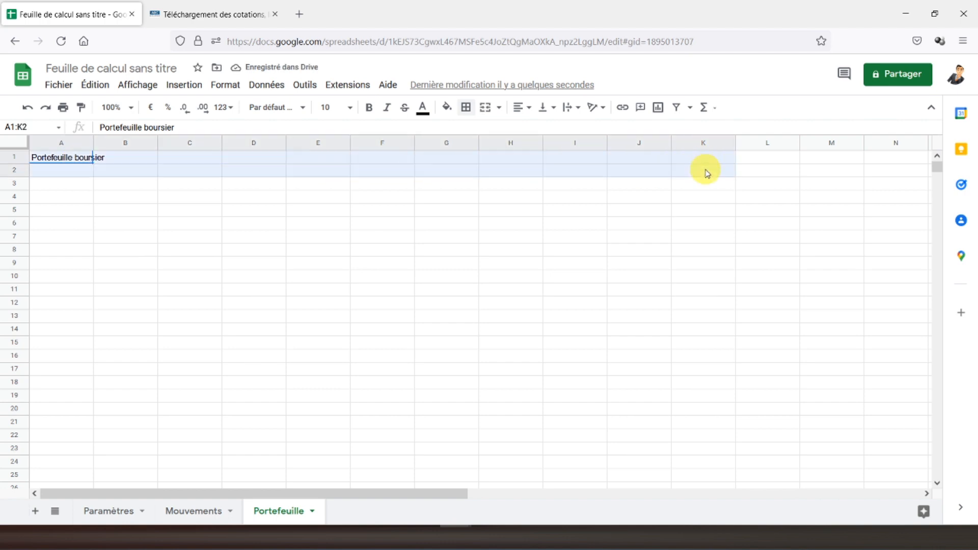
click(485, 113)
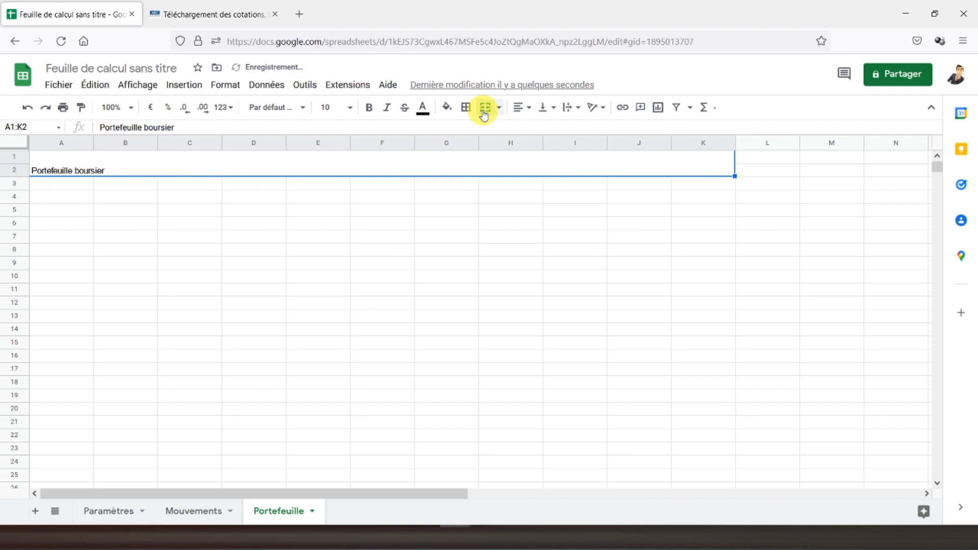
click(522, 108)
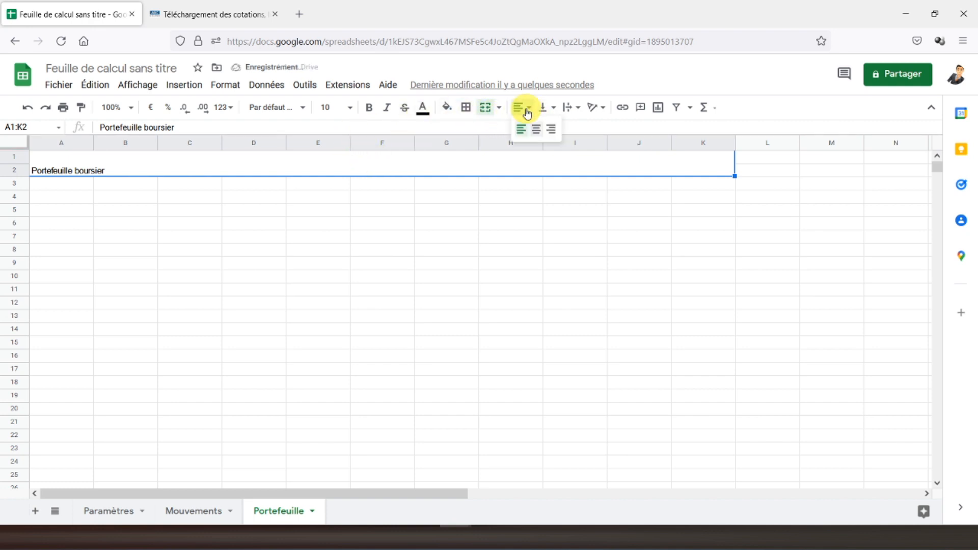
click(535, 129)
click(545, 107)
click(563, 129)
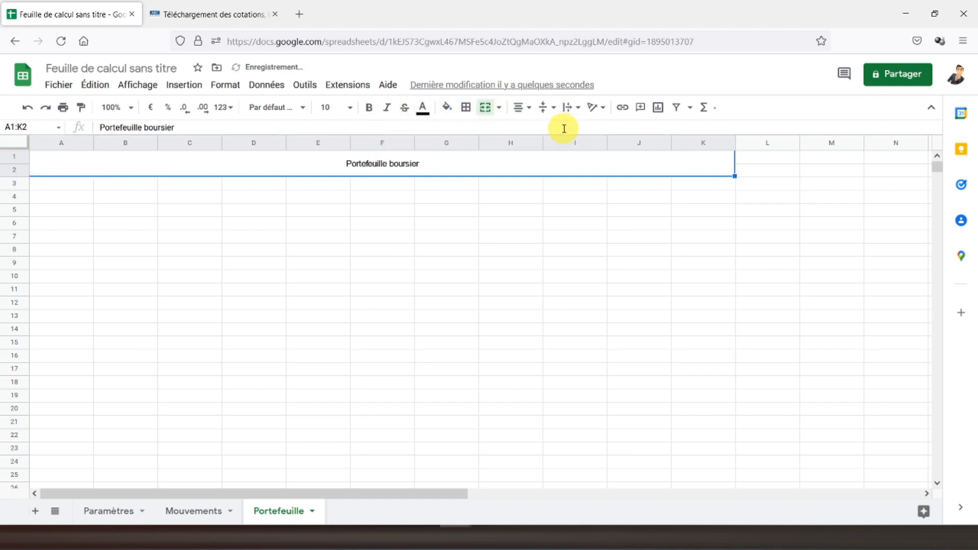
Make the "Portefeuille boursier" title bold with font size 24.
click(339, 113)
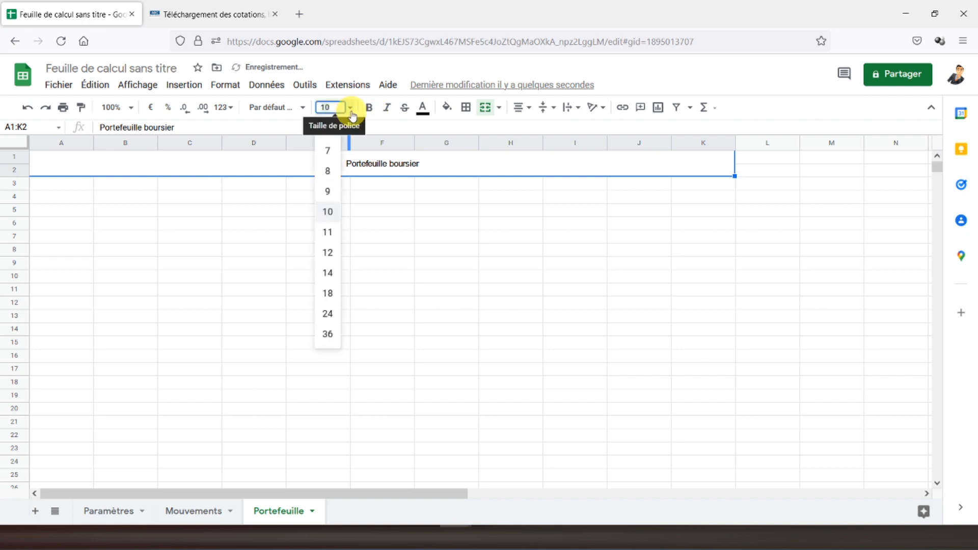
click(328, 293)
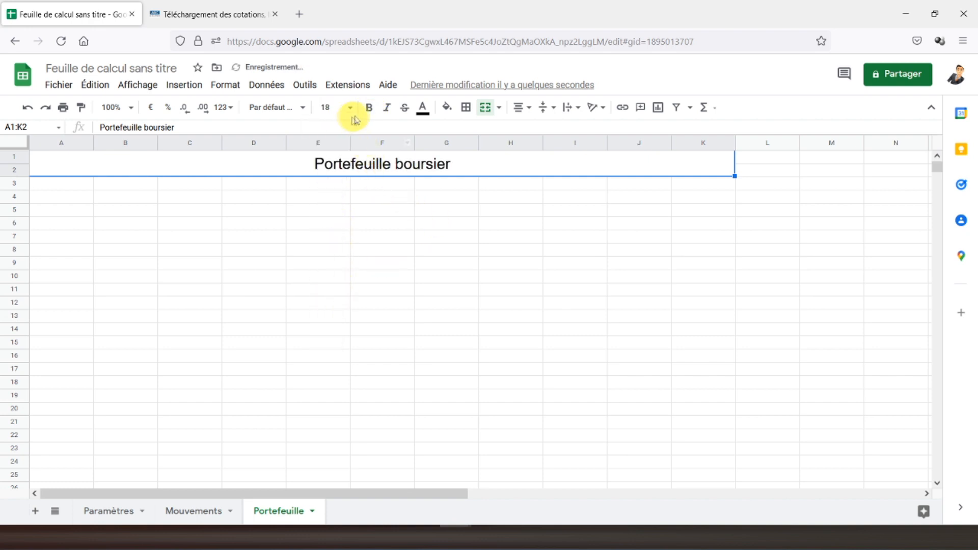
click(369, 107)
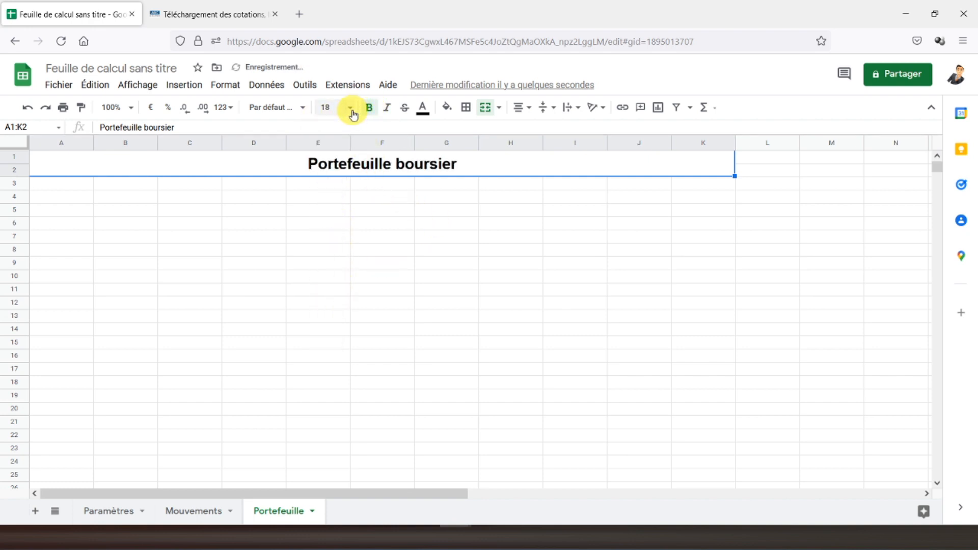
click(351, 109)
click(328, 312)
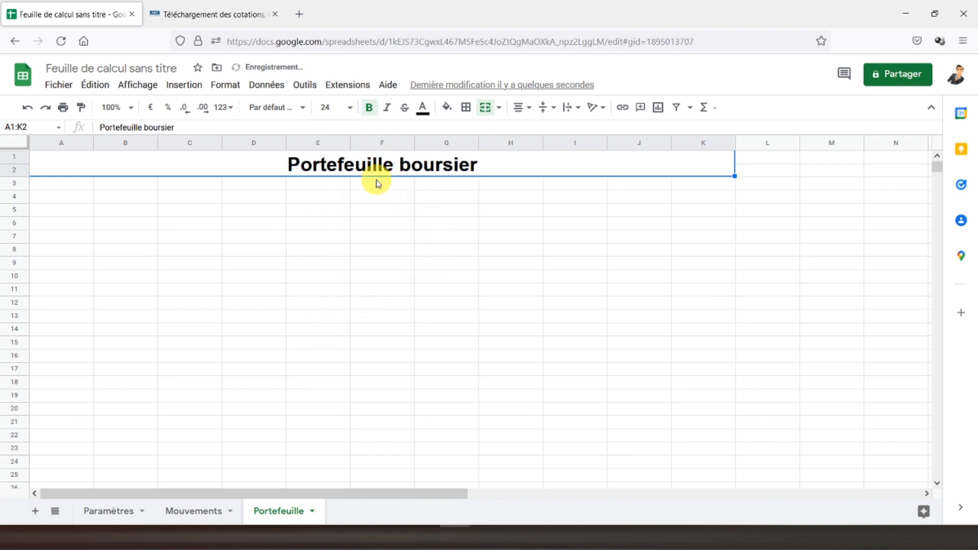
Fill the merged "Portefeuille boursier" title cell with a light cornflower blue background.
click(446, 108)
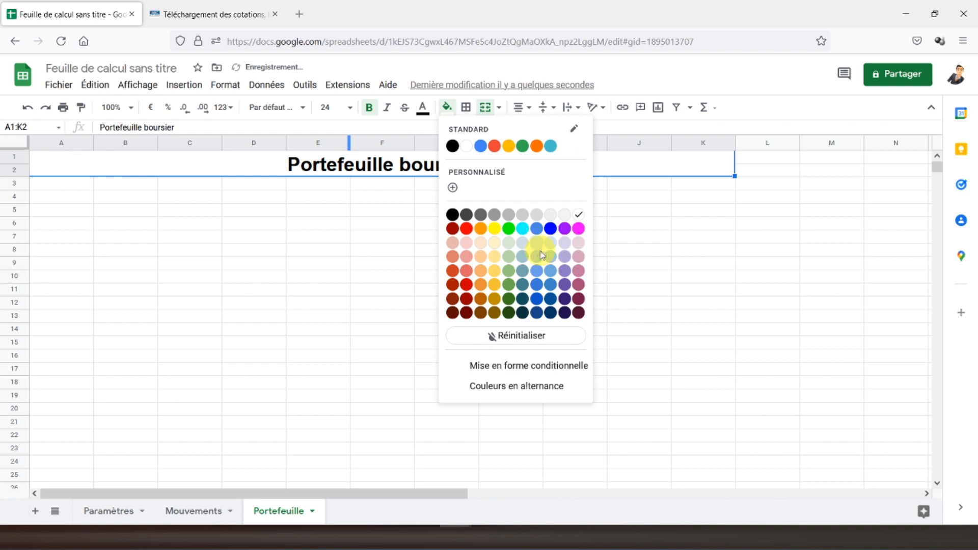
click(537, 229)
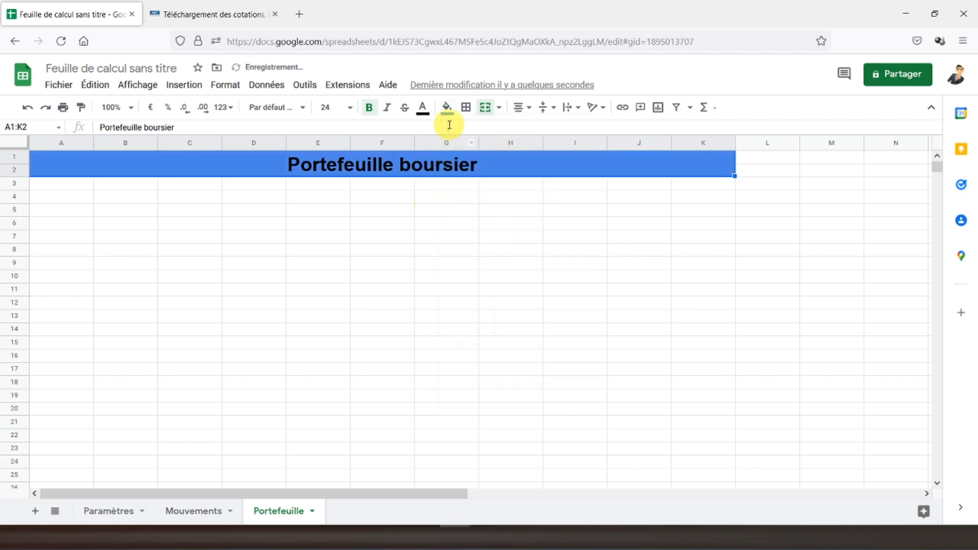
click(447, 108)
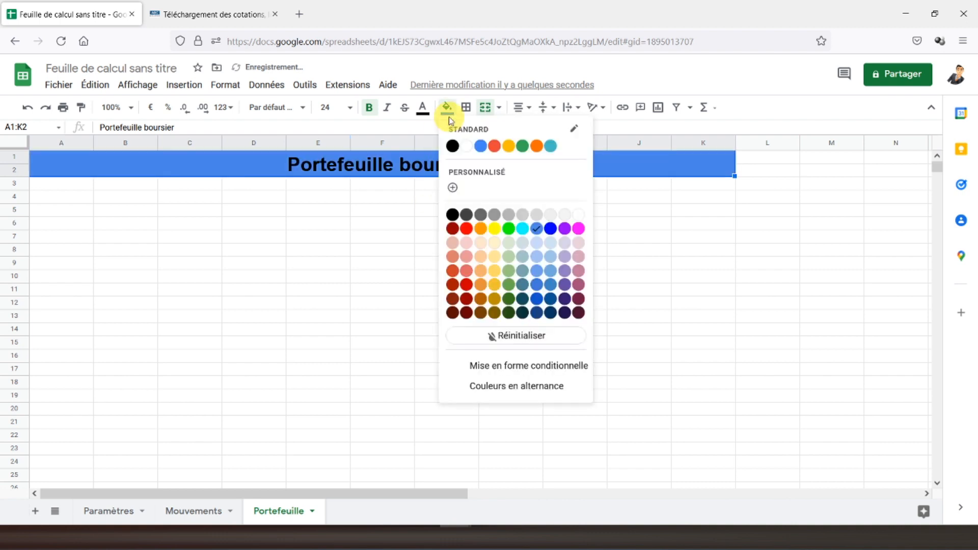
click(550, 257)
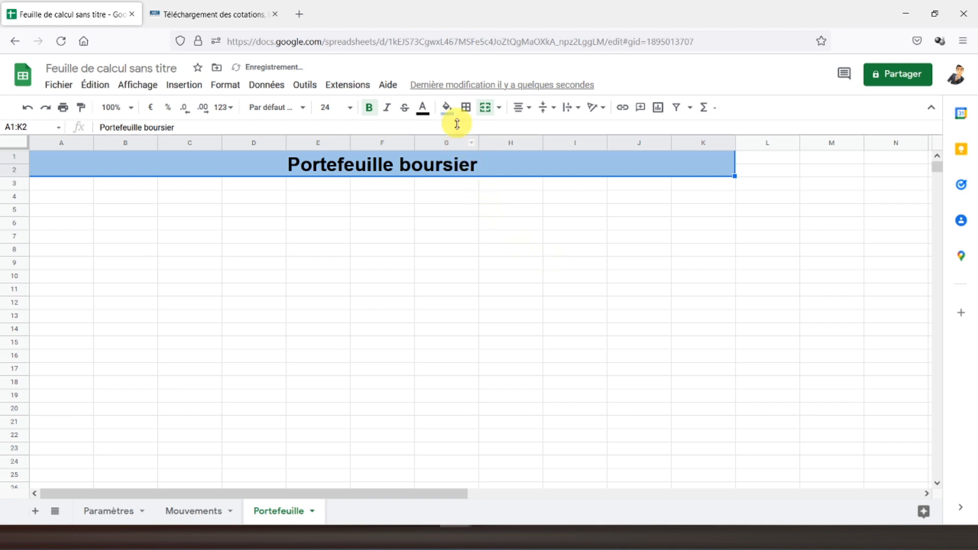
click(447, 108)
click(537, 260)
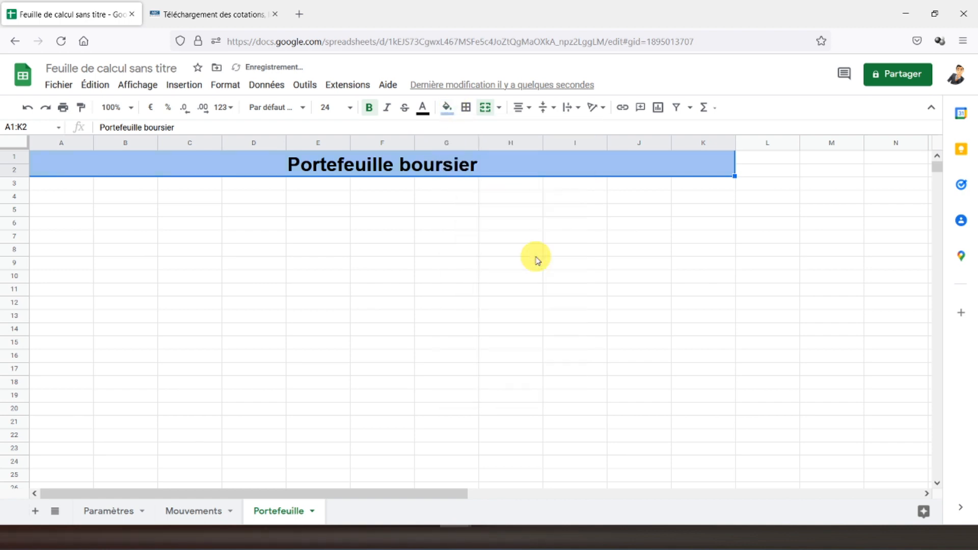
Add a medium-thickness black outer border around the title block A1:K2.
click(91, 221)
click(56, 176)
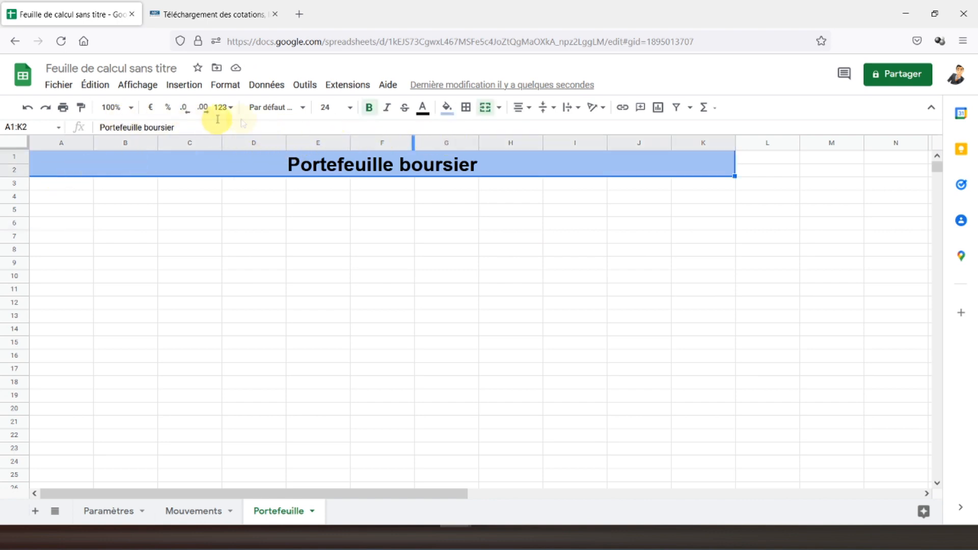
click(465, 107)
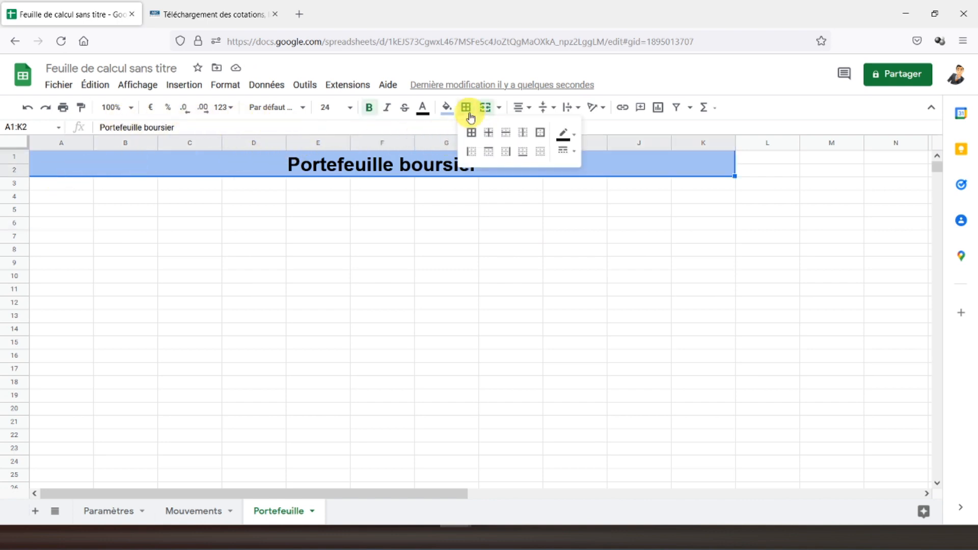
click(541, 134)
click(564, 151)
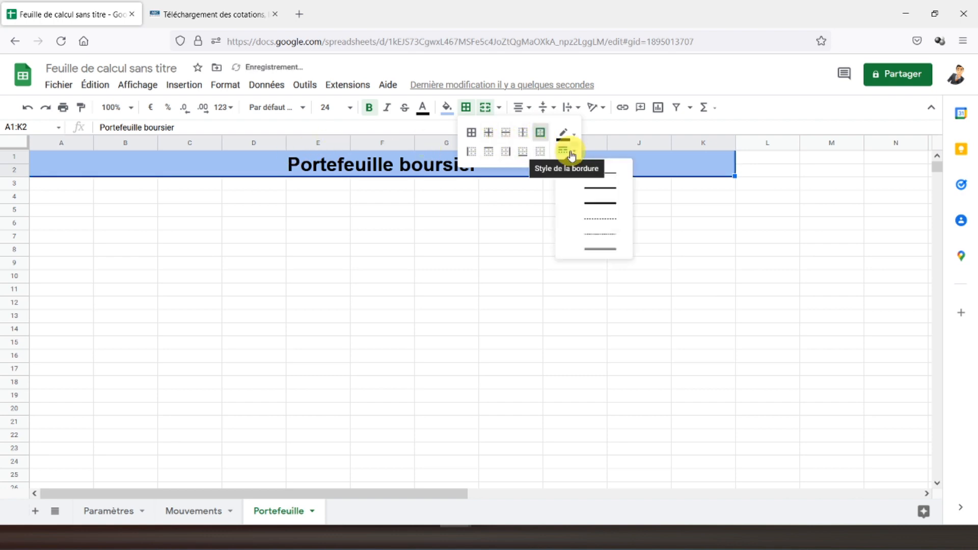
click(590, 188)
click(349, 168)
click(285, 228)
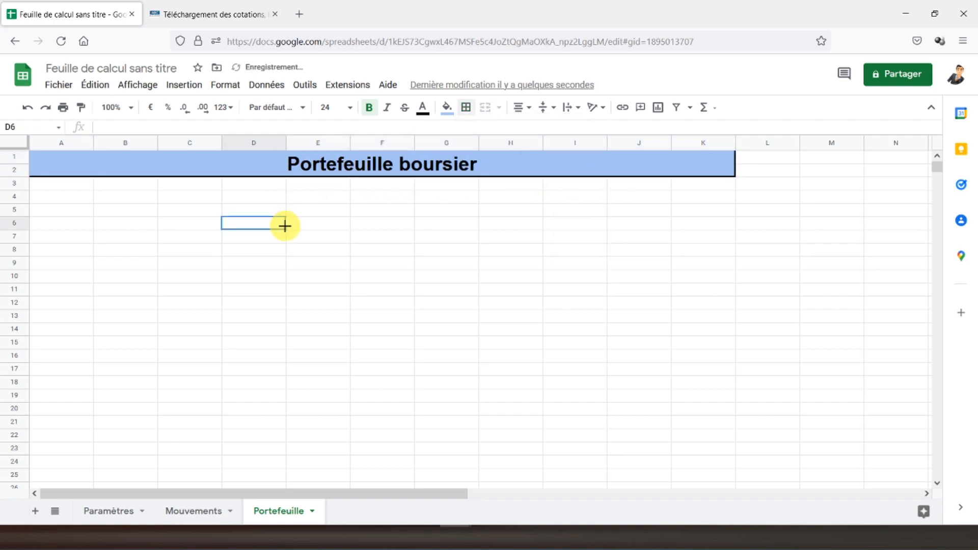
Put an outer border around the range A3:C4 under the title.
click(71, 192)
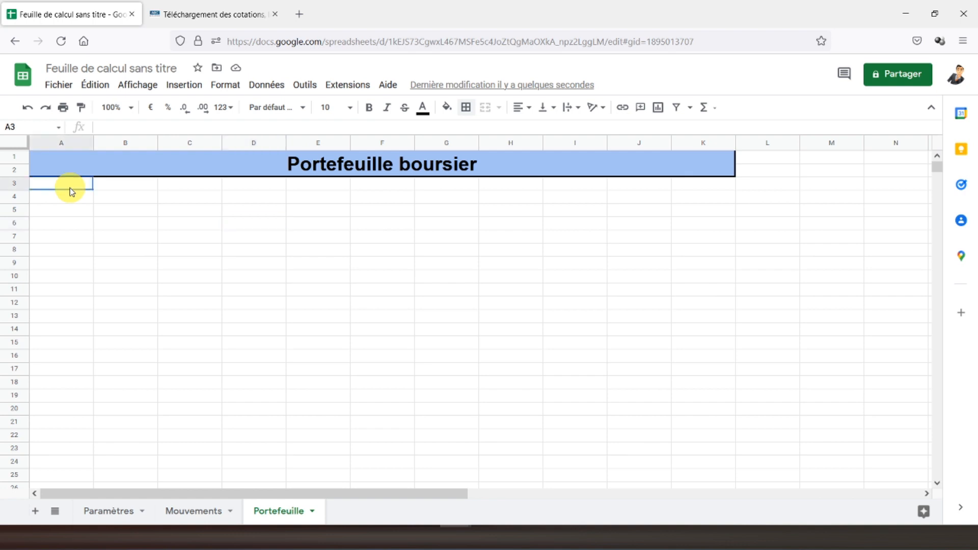
drag(72, 192, 186, 198)
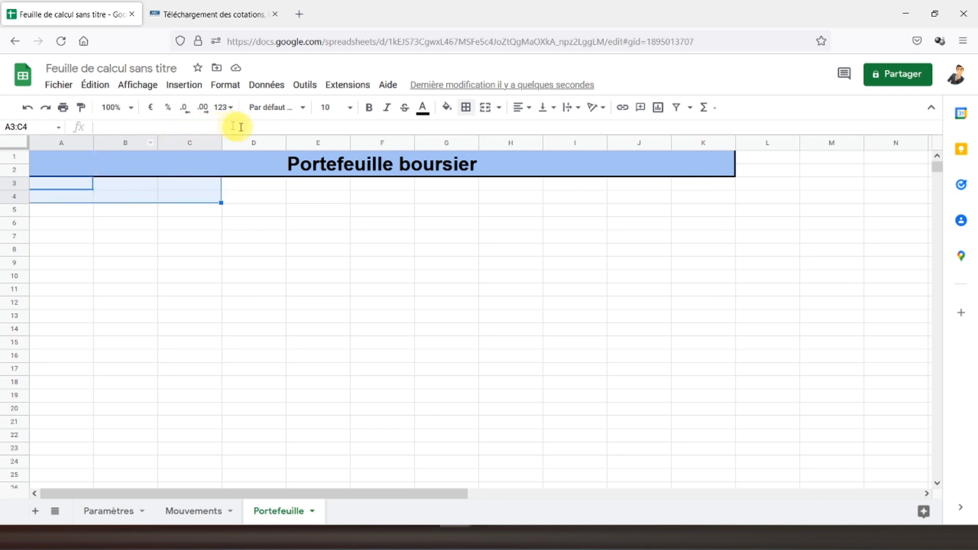
click(466, 108)
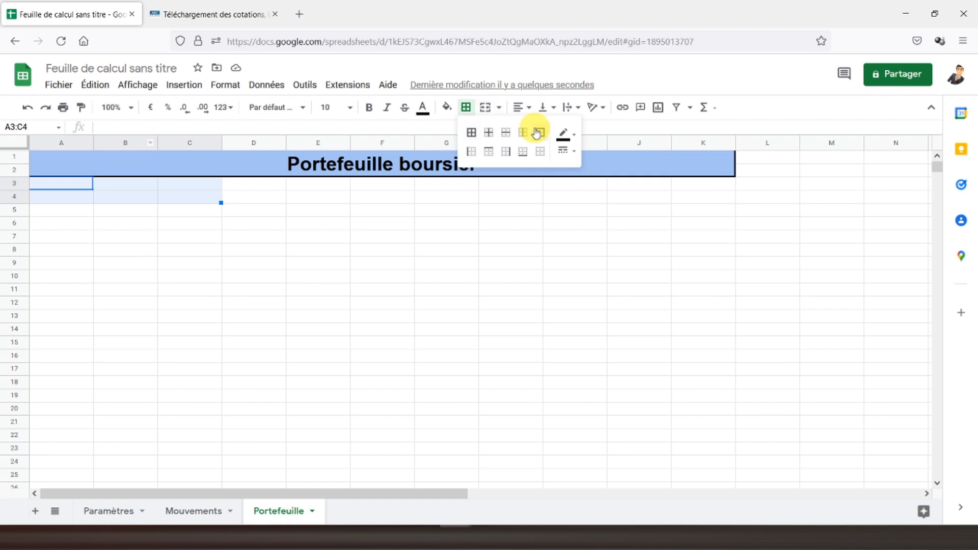
click(541, 135)
Merge cells A3:A4 and enter the label "Valeur globale".
drag(63, 185, 91, 196)
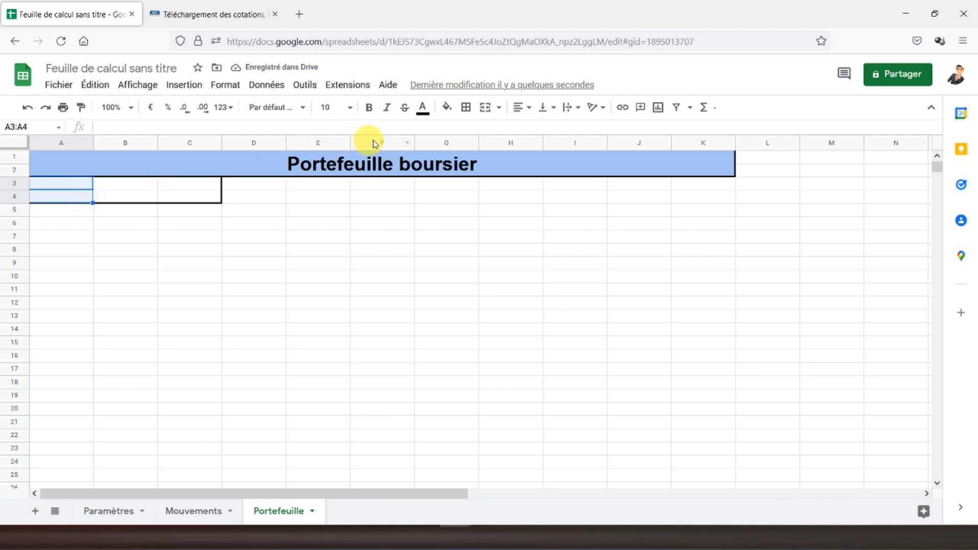
click(483, 113)
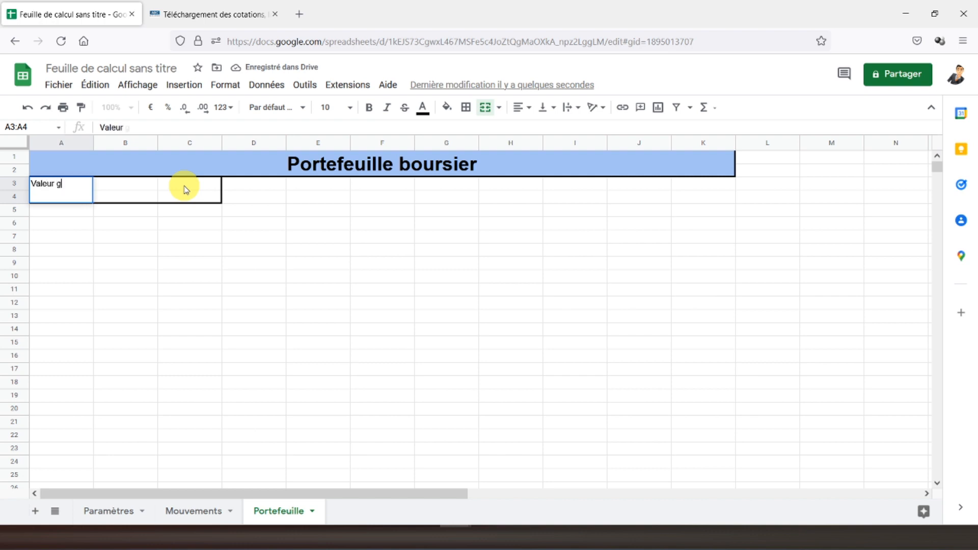
key(Return)
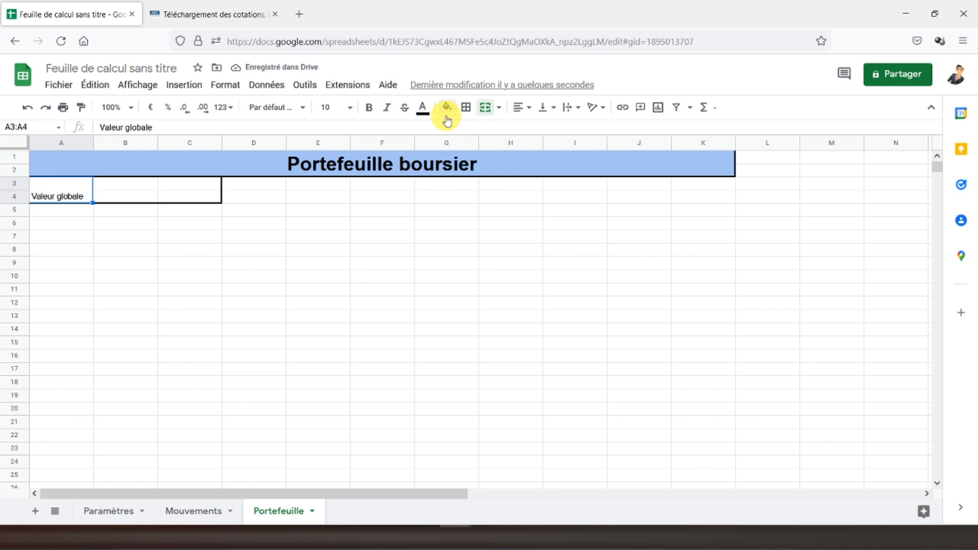
Centre the "Valeur globale" label vertically and make it bold.
click(545, 108)
click(558, 127)
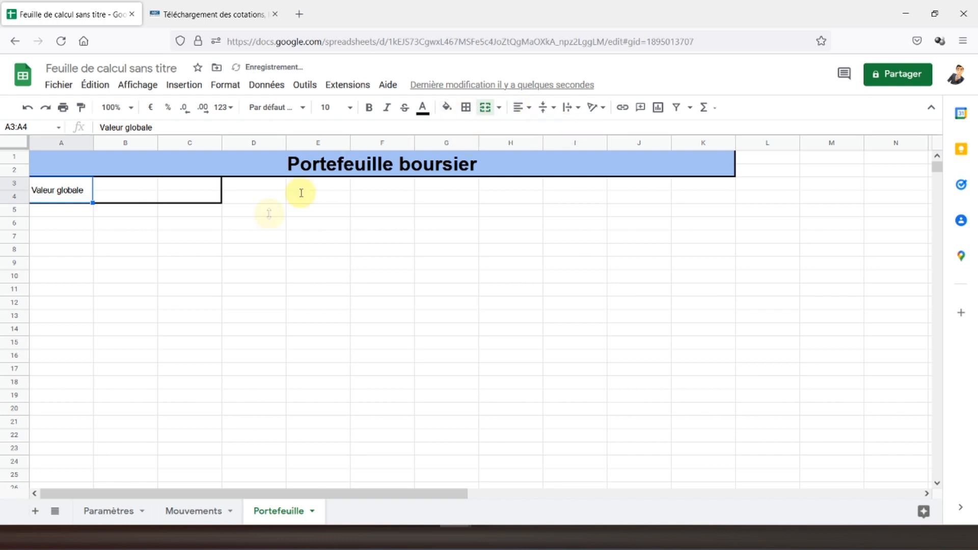
click(369, 107)
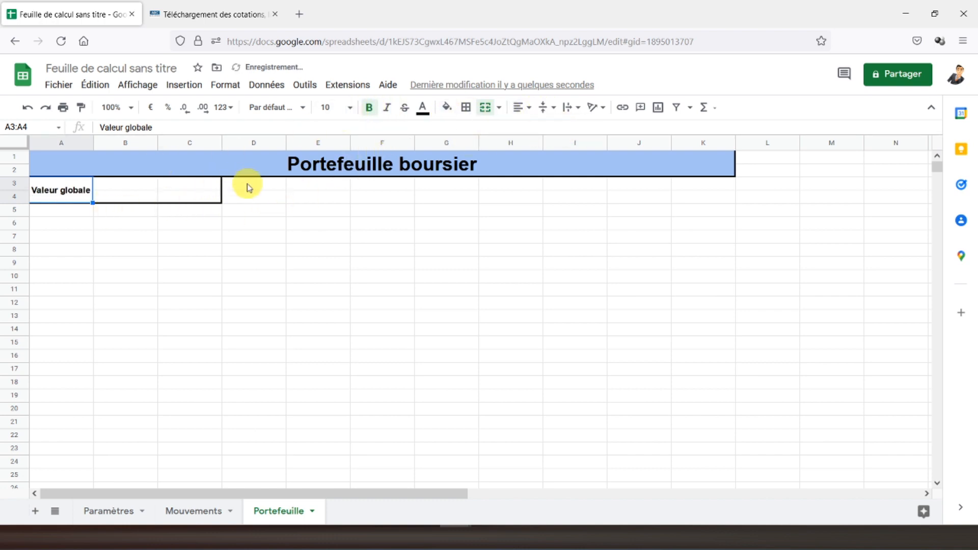
Put an outer border around the range D3:G4 beside the "Valeur globale" block.
drag(102, 187, 175, 199)
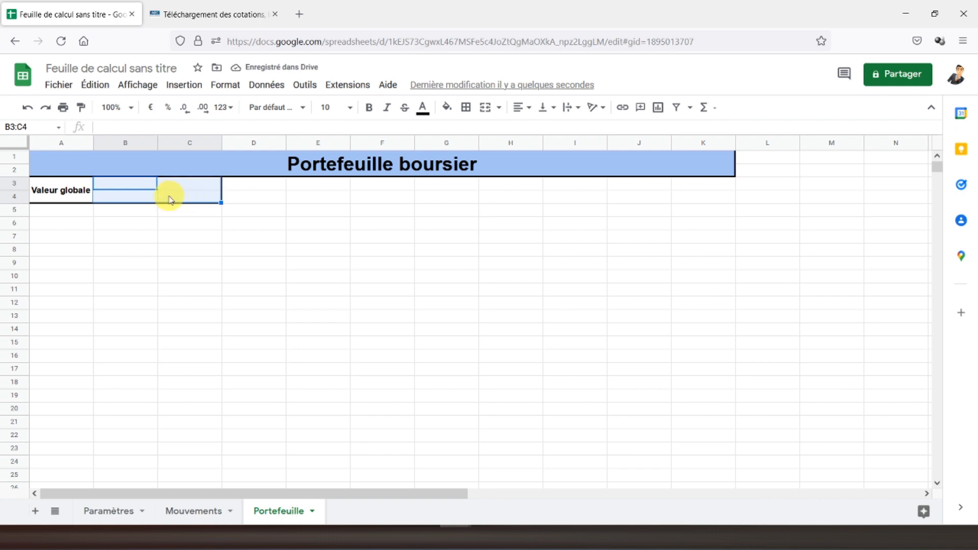
click(251, 185)
drag(251, 185, 442, 199)
click(466, 109)
click(540, 133)
Merge cells D3:E4 and enter the label "Montant des achats".
click(249, 186)
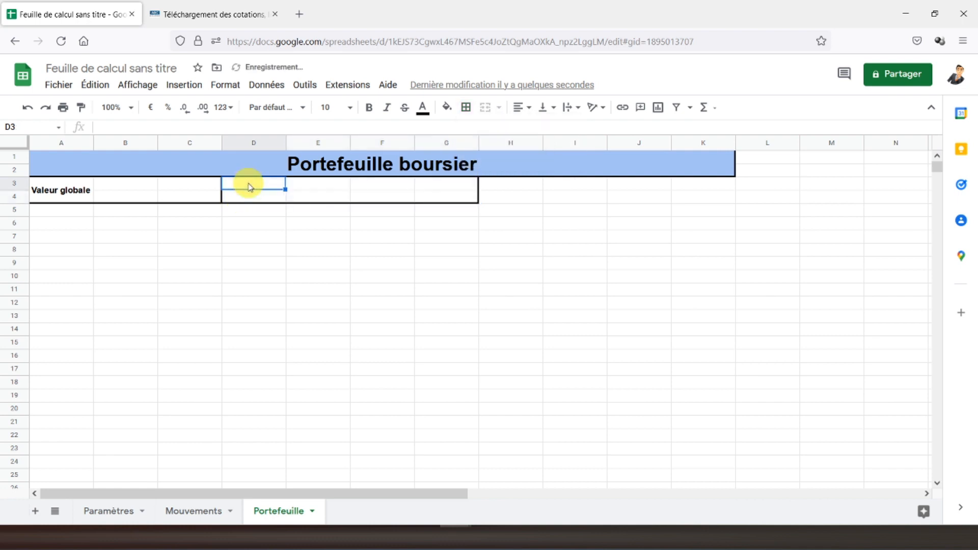
drag(265, 188, 301, 198)
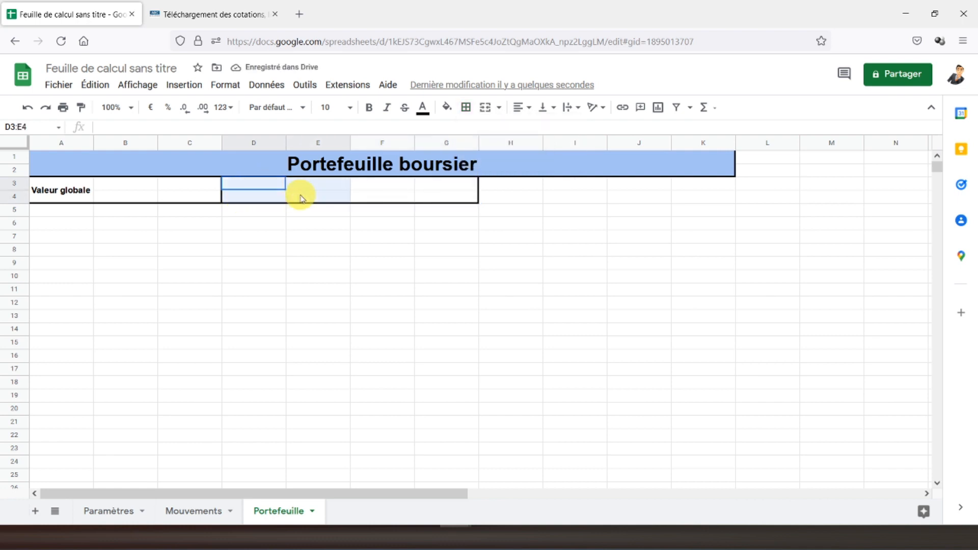
click(484, 107)
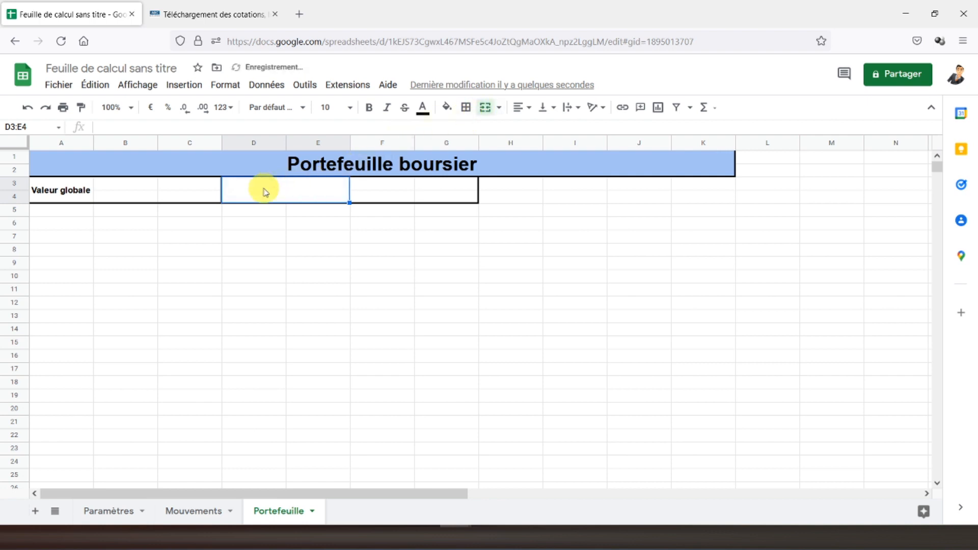
text(Montant des achats)
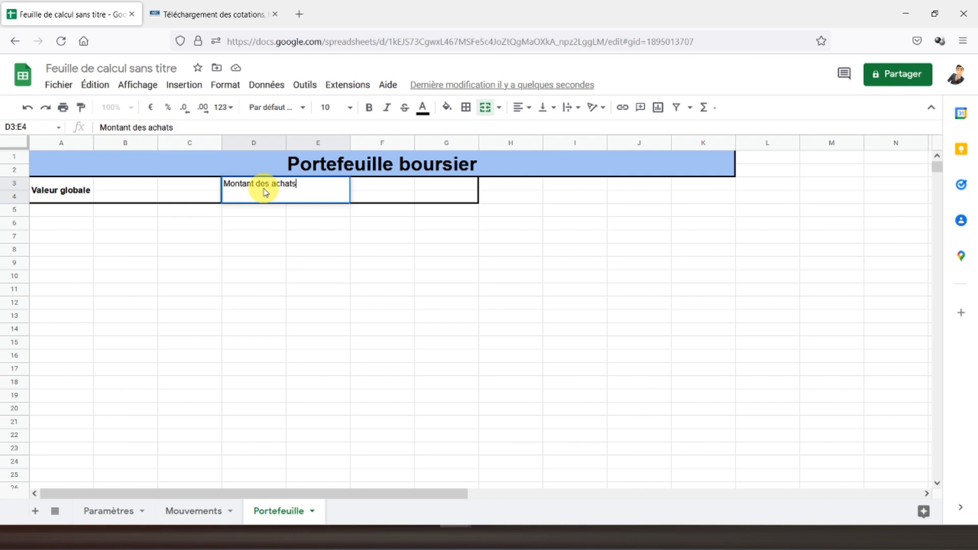
key(Return)
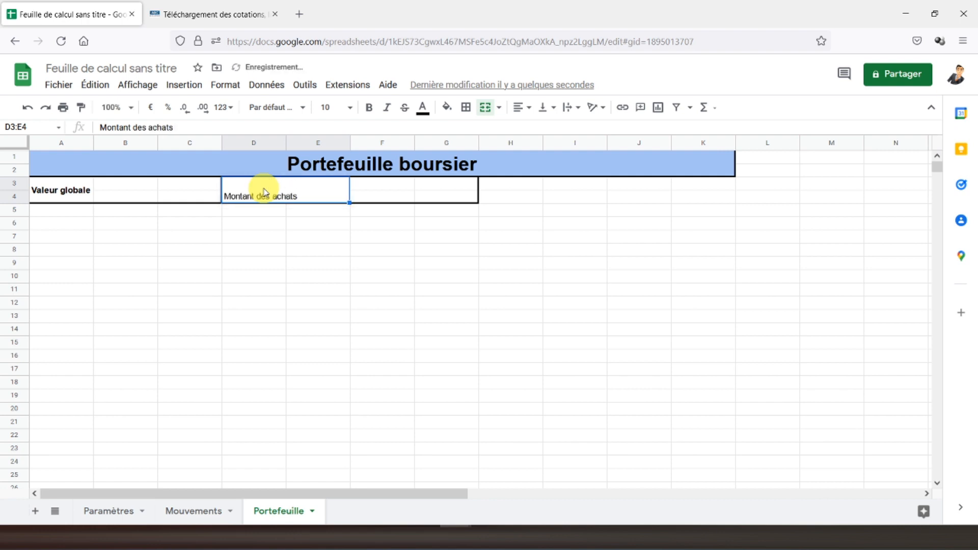
Make the "Montant des achats" label bold and centre it vertically and horizontally.
click(368, 107)
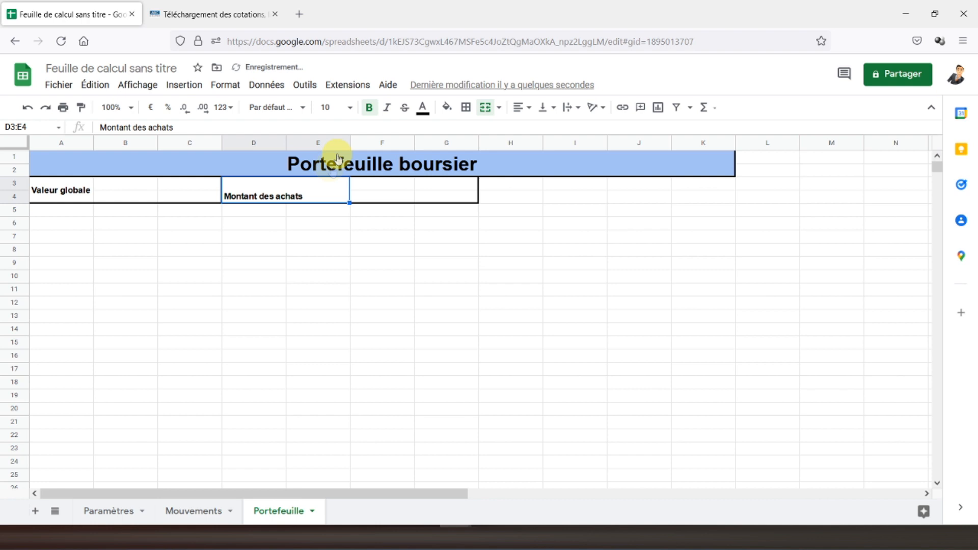
click(544, 109)
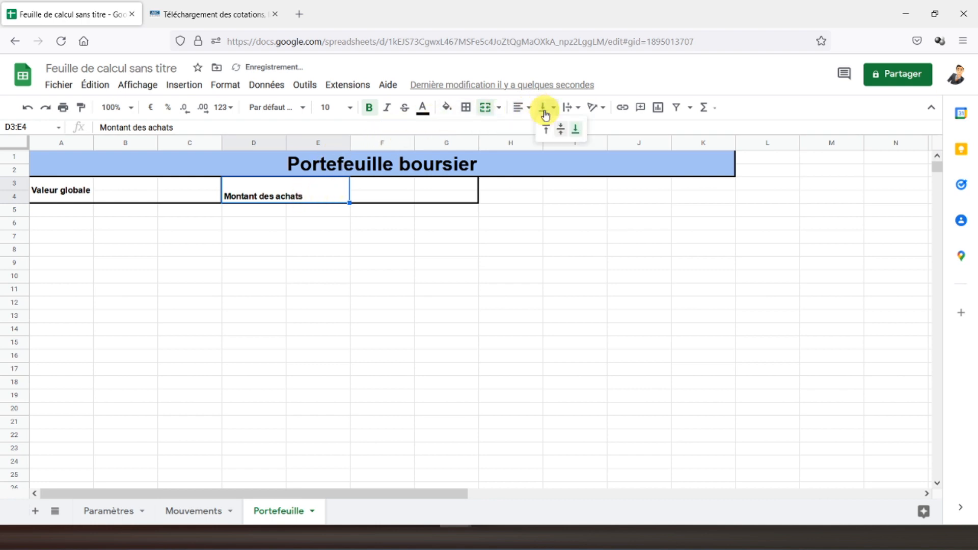
click(560, 129)
click(524, 111)
click(533, 127)
Put an outer border around the range H3:K4 beside the "Montant des achats" block.
click(498, 186)
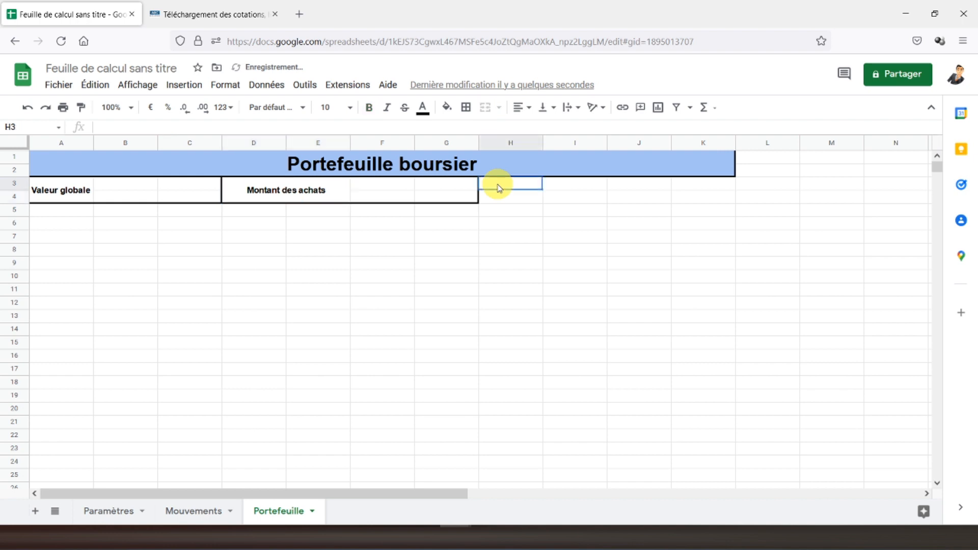
drag(499, 188, 692, 200)
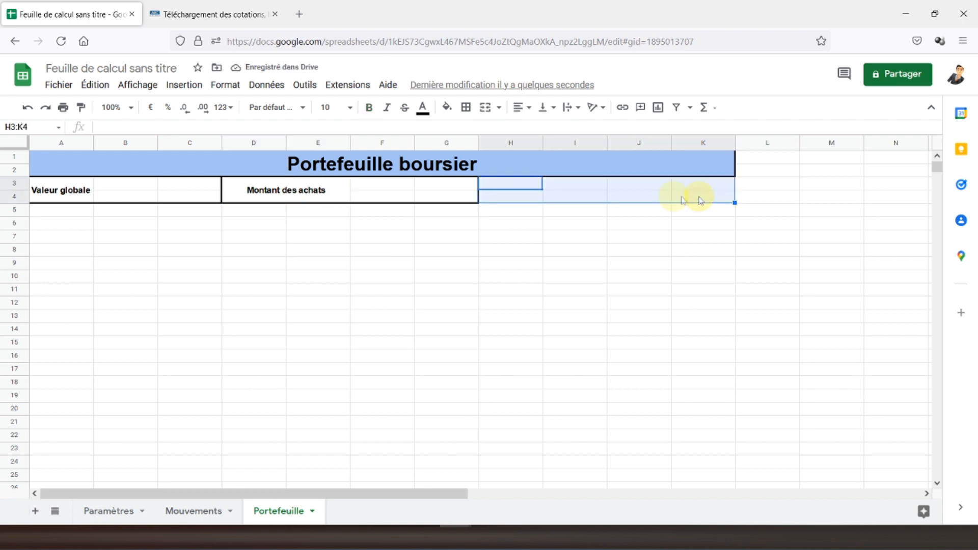
click(465, 107)
click(540, 133)
Merge cells H3:I4 and enter the label "Montant des ventes".
click(510, 187)
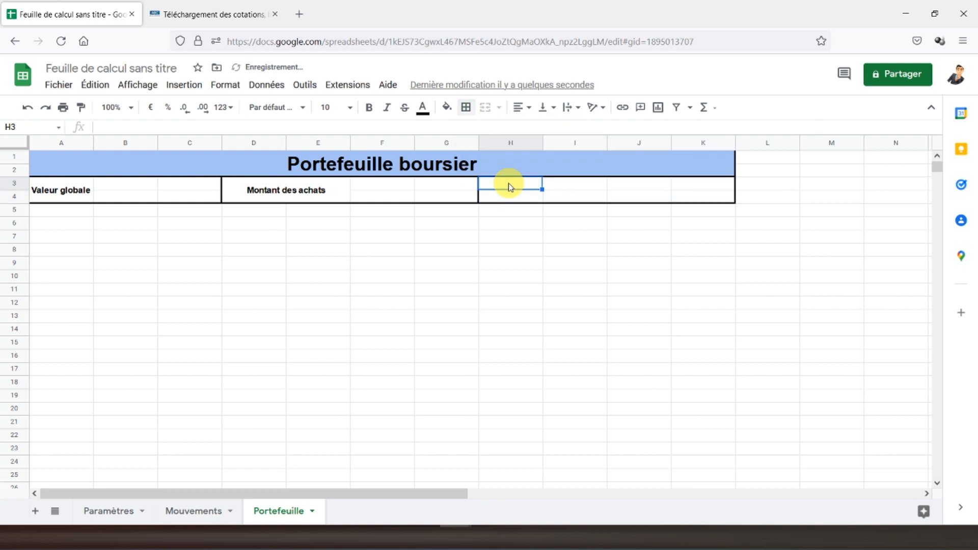
drag(515, 186, 560, 197)
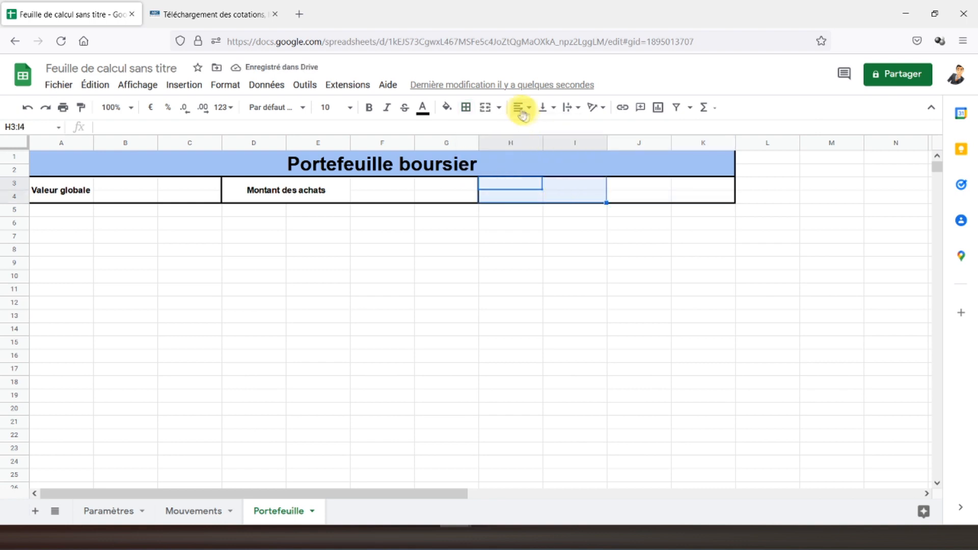
click(484, 107)
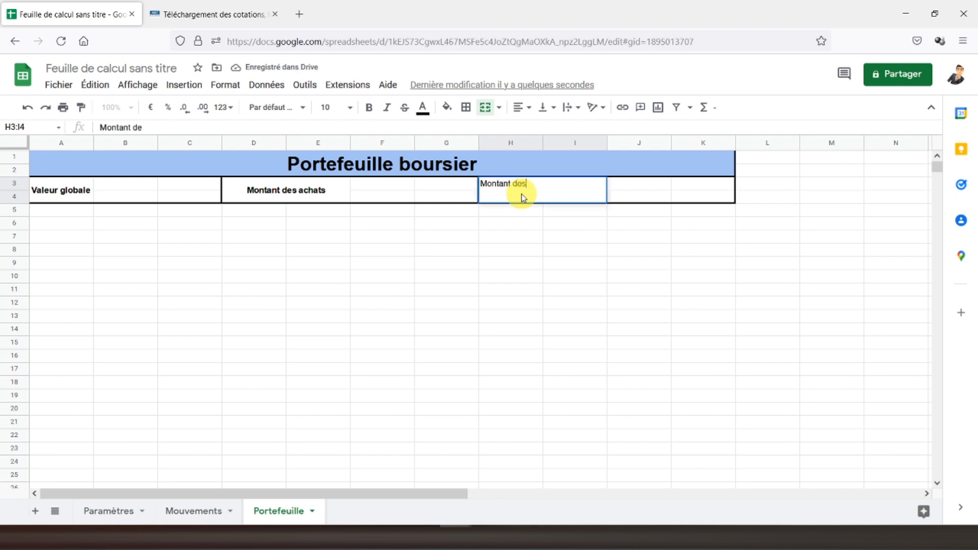
text(s)
key(ctrl+Return)
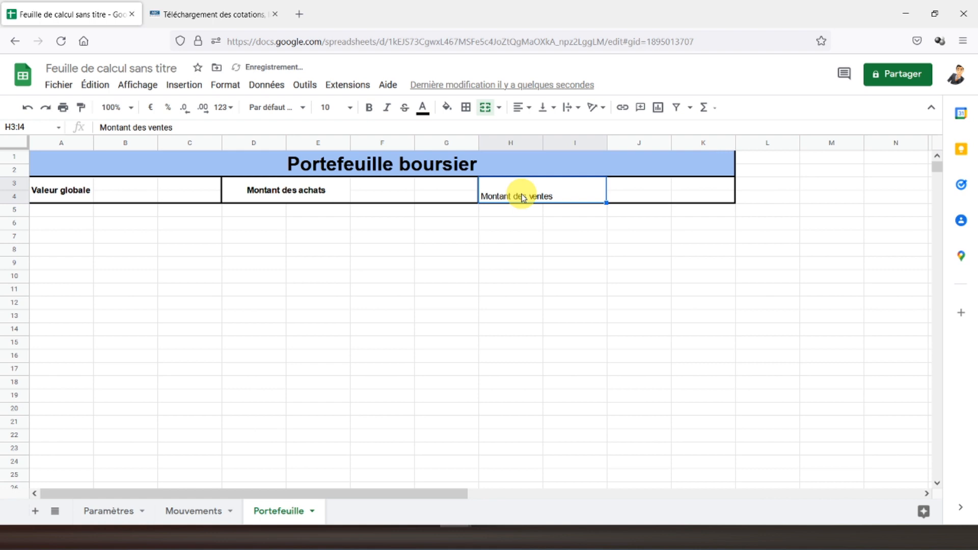
Centre the "Montant des ventes" label vertically and horizontally and make it bold.
click(549, 108)
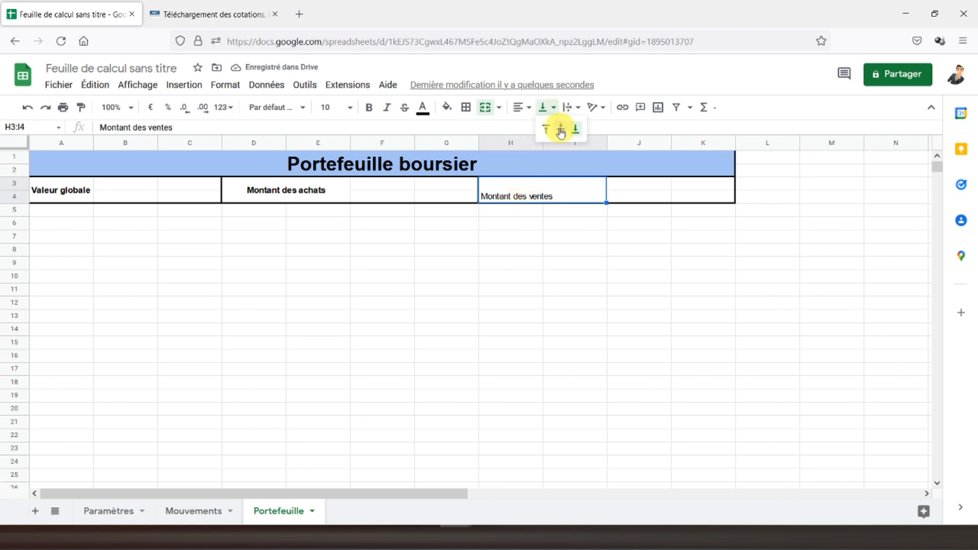
click(560, 129)
click(529, 109)
click(536, 128)
click(368, 108)
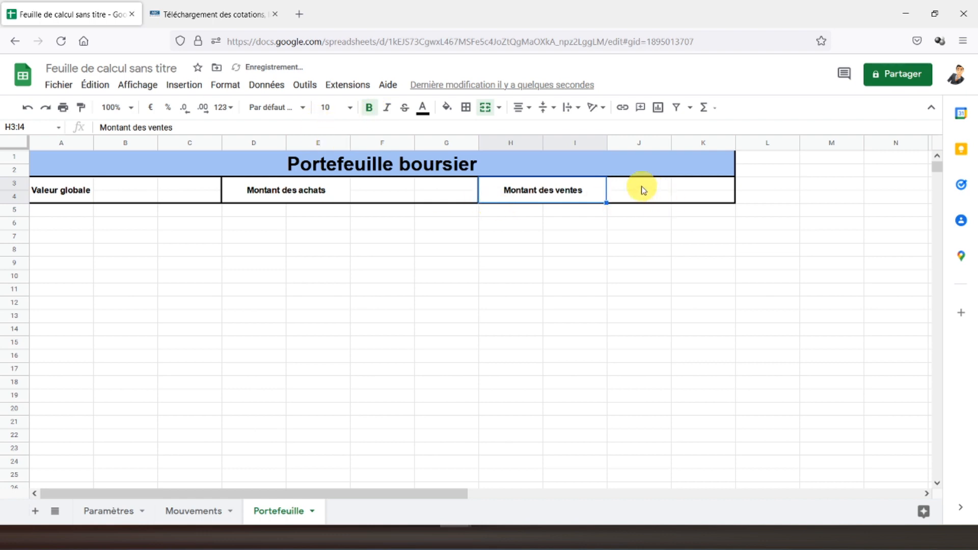
Enter the heading "Répartition du portefeuille" in cell A5.
click(65, 216)
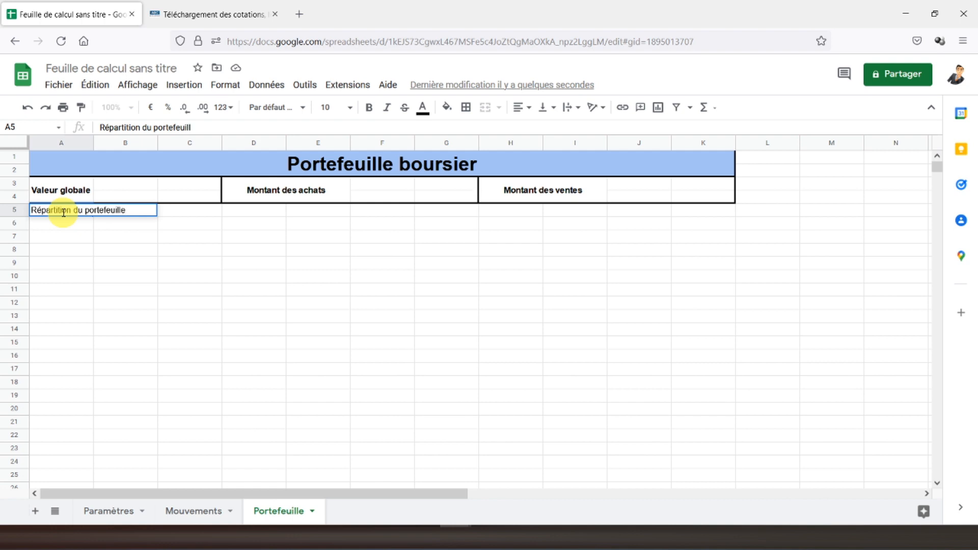
click(60, 236)
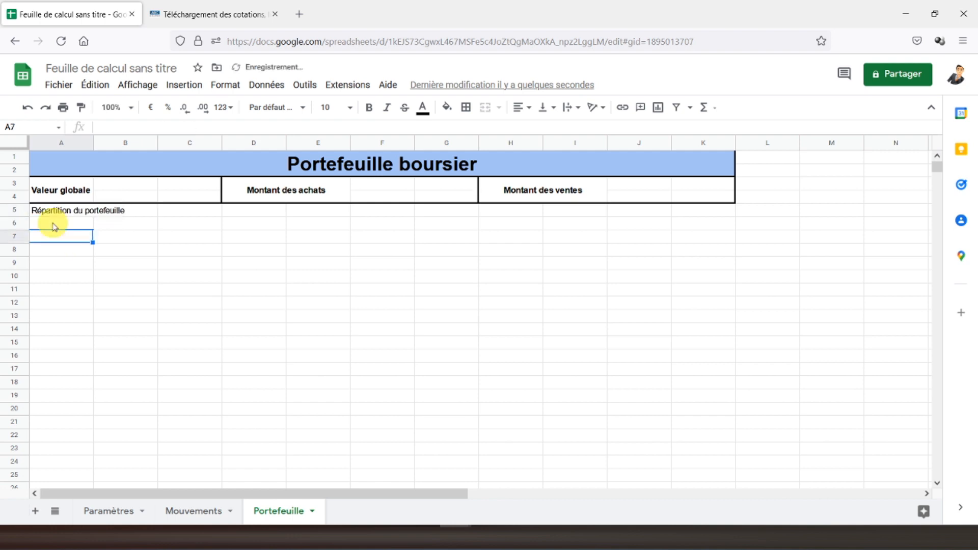
Merge cells A5:F5 and format the "Répartition du portefeuille" heading as bold and centred with an outer border.
drag(52, 217, 402, 210)
click(485, 107)
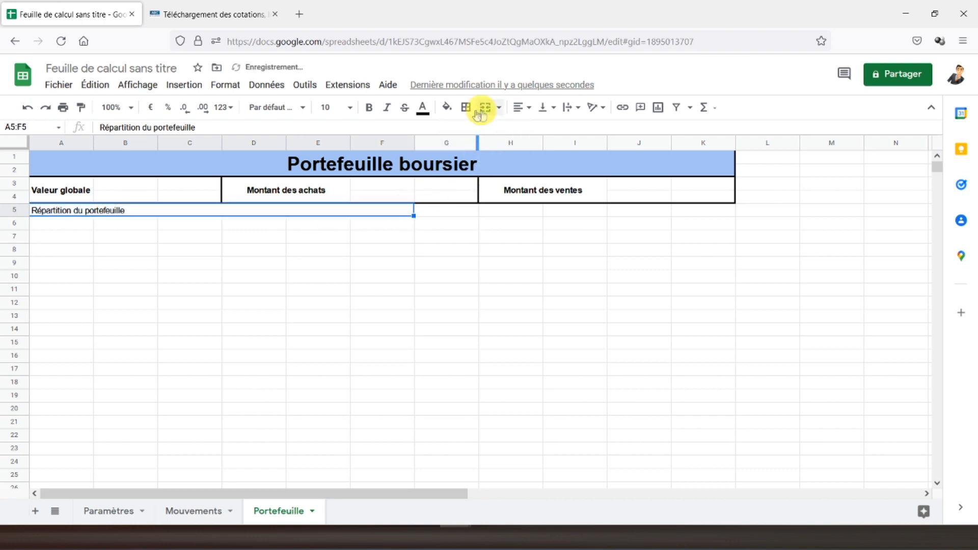
click(369, 107)
click(520, 107)
click(535, 130)
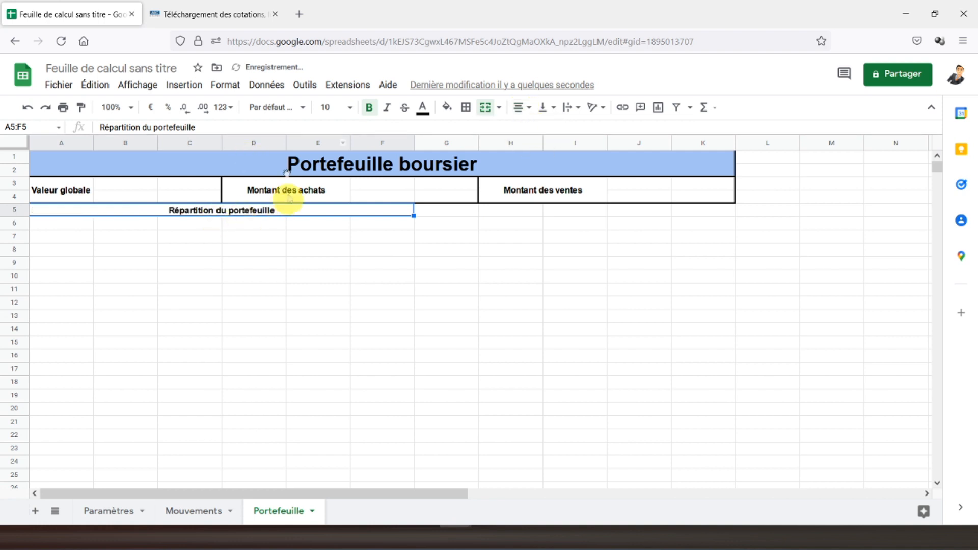
click(465, 107)
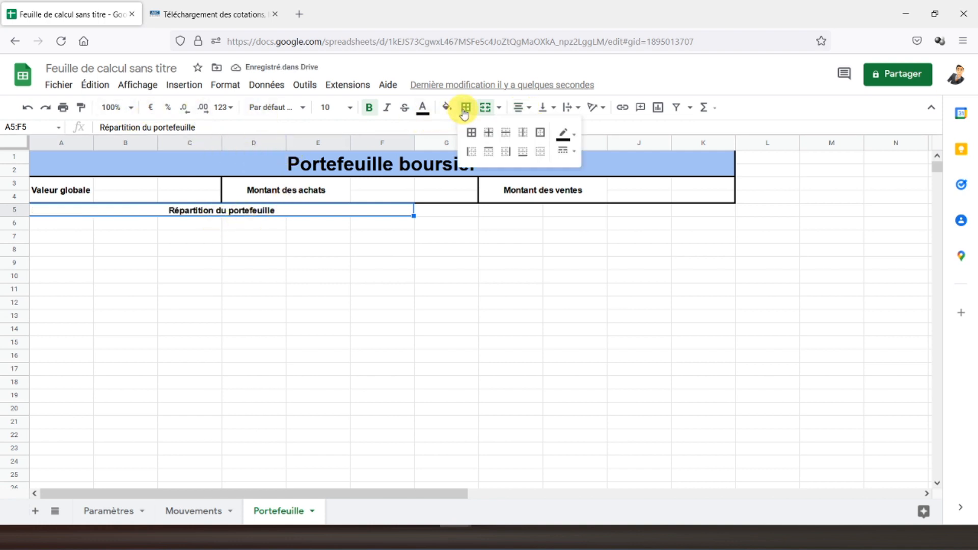
click(541, 134)
Enter the label "Sélectionner action du portefeuille" in cell G5.
click(446, 210)
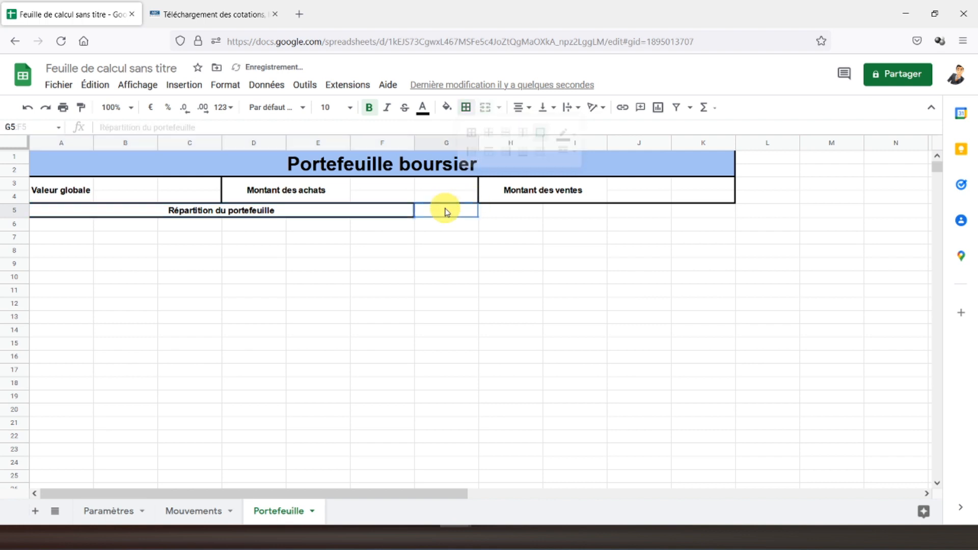
text(Sélectionner action du portef)
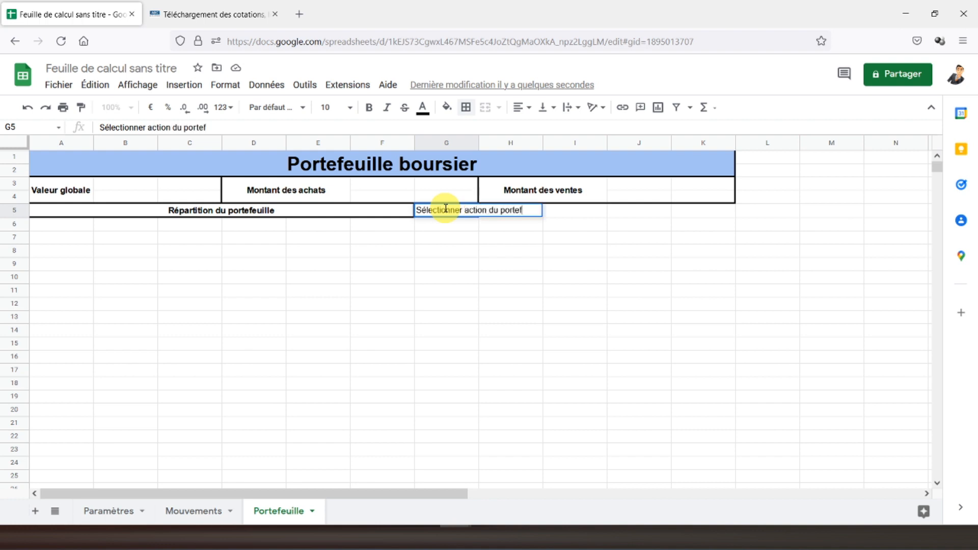
key(Return)
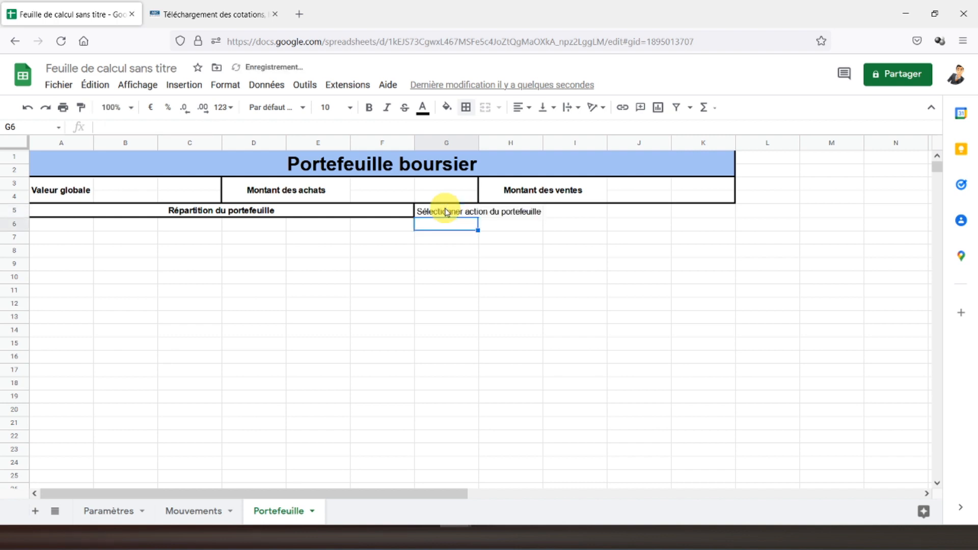
Merge cells G5:I5 and put an outer border around the merged label.
click(445, 211)
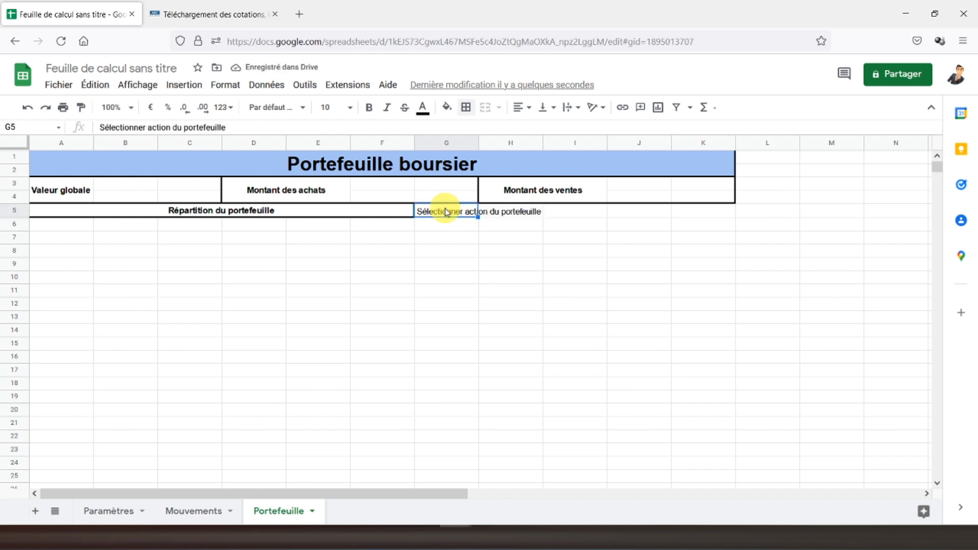
drag(444, 211, 588, 209)
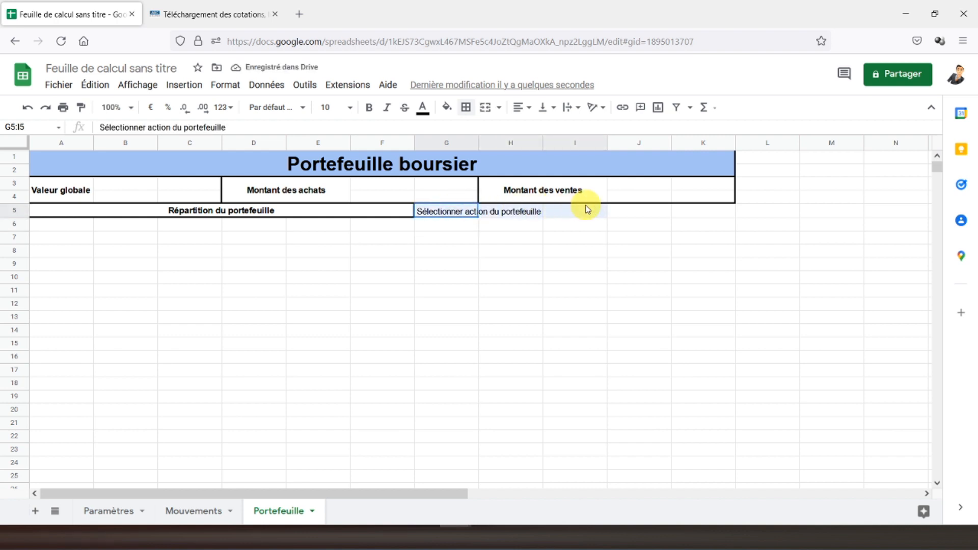
click(485, 107)
click(465, 107)
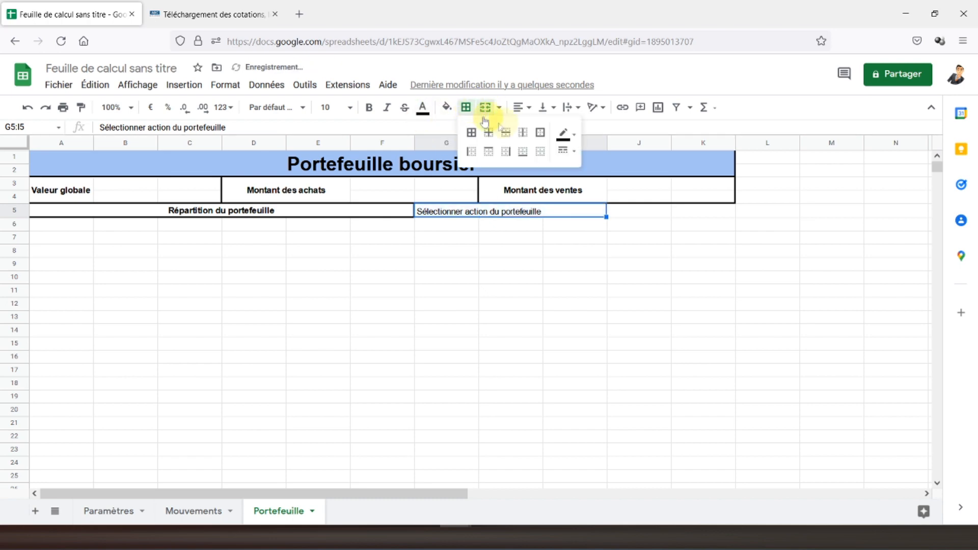
click(540, 132)
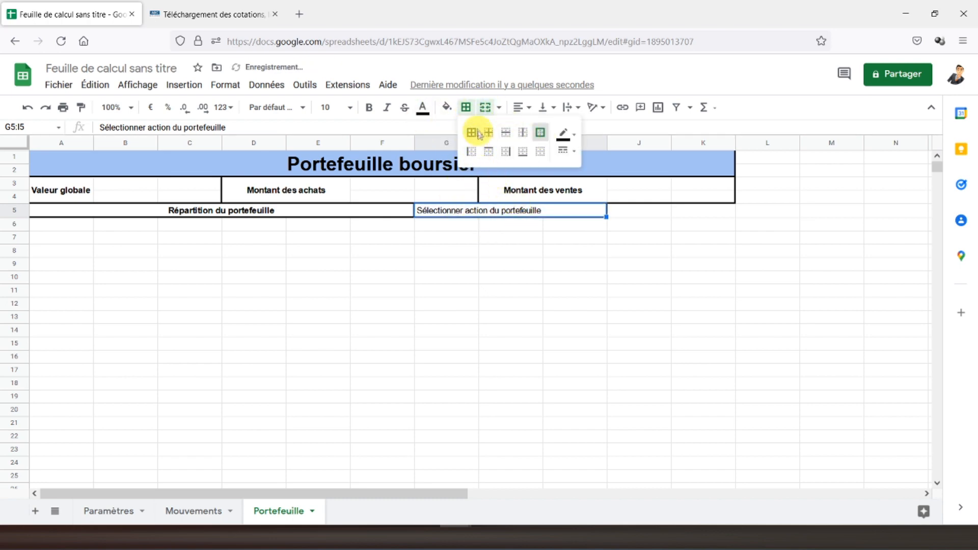
Make the "Sélectionner action du portefeuille" label bold and centre it horizontally.
click(368, 107)
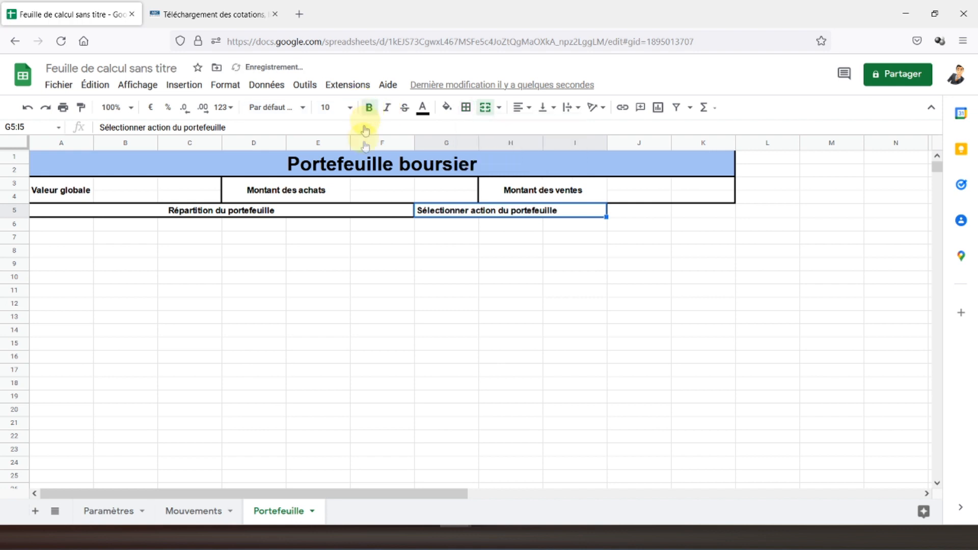
click(525, 107)
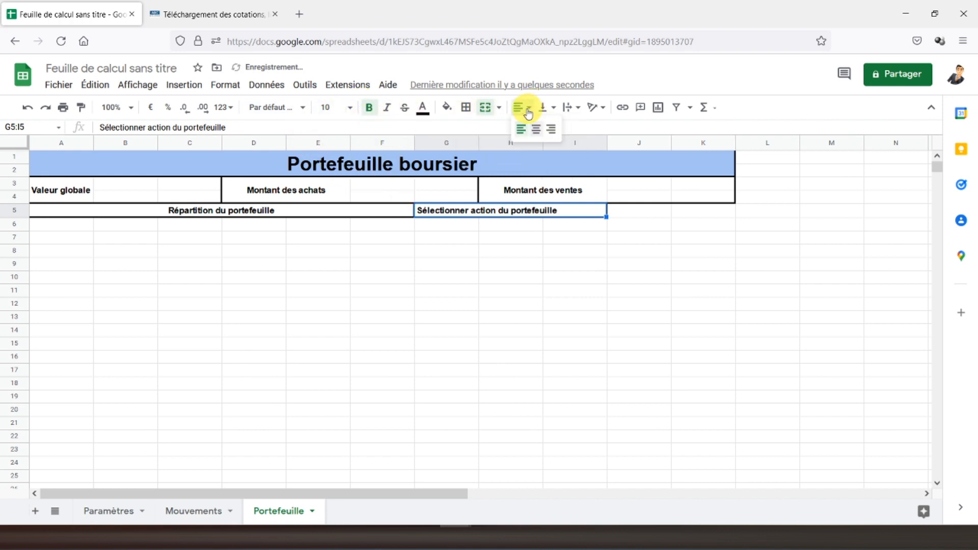
click(538, 127)
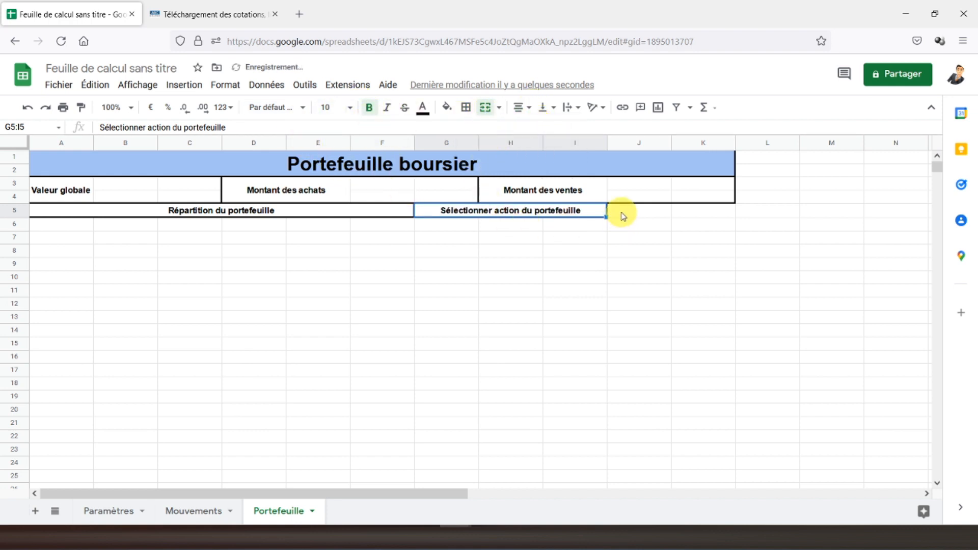
Merge the empty cells J5:K5 and put an outer border around them.
drag(623, 216, 693, 214)
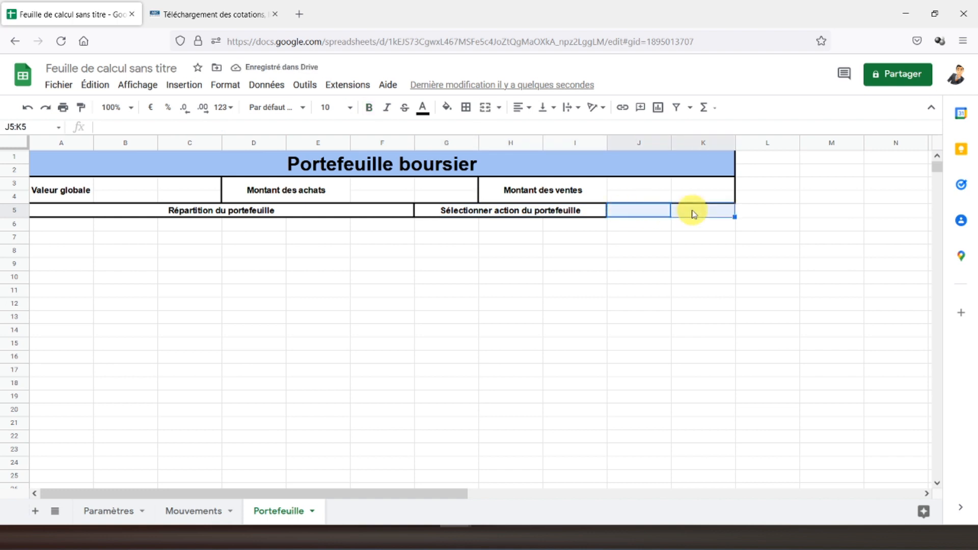
click(485, 107)
click(466, 107)
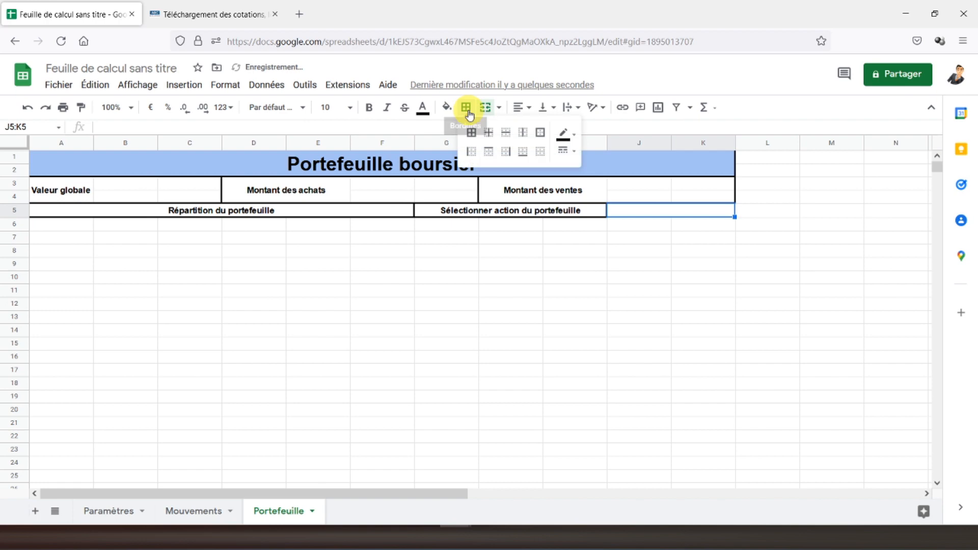
click(540, 135)
click(662, 237)
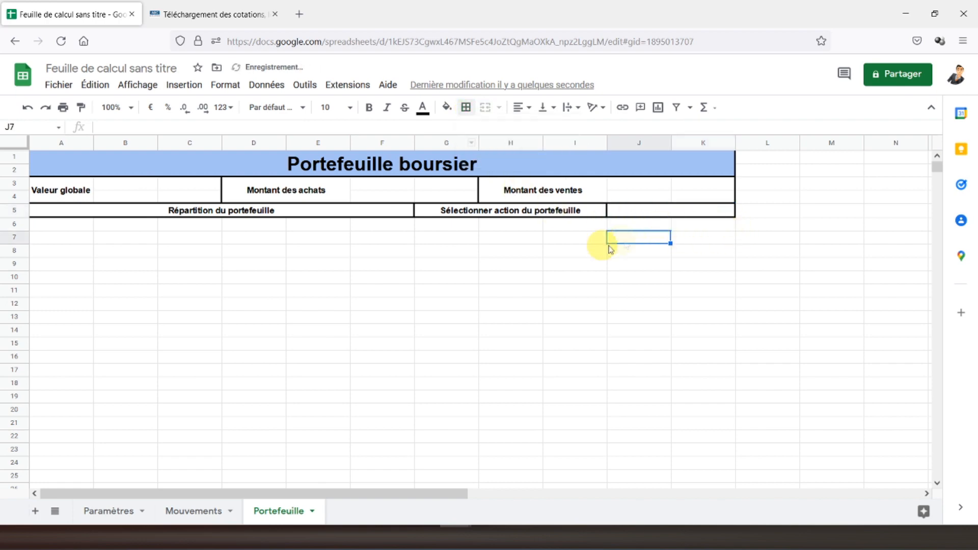
Try a light blue background fill on the two row 5 headings, A5:I5.
drag(224, 214, 443, 212)
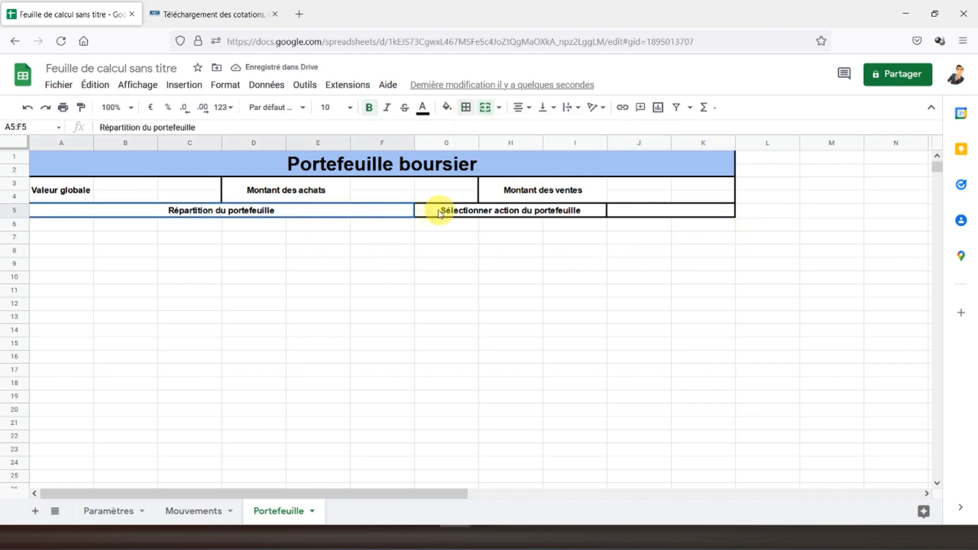
click(446, 107)
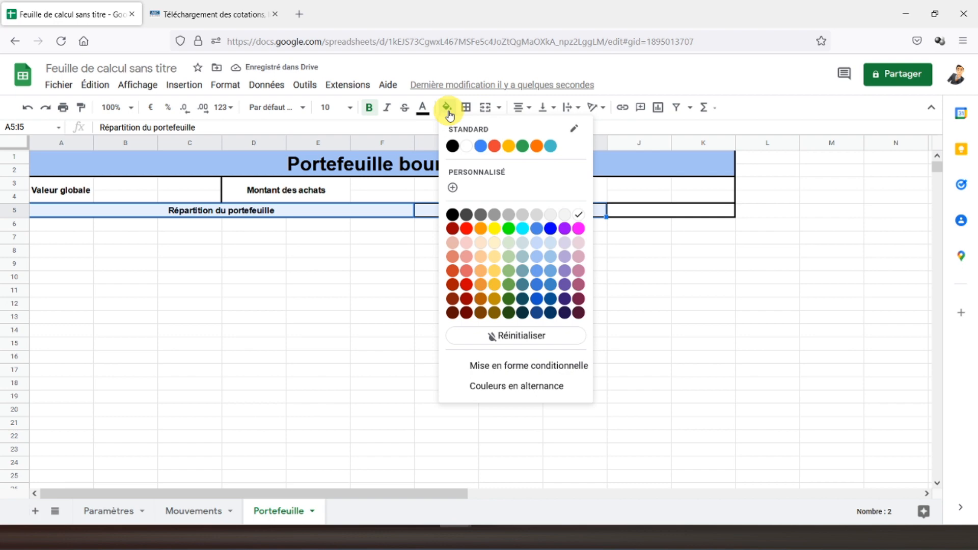
click(555, 260)
click(322, 274)
Change the background fill of headings A5:I5 to the same light blue as the "Portefeuille boursier" title.
drag(107, 211, 436, 210)
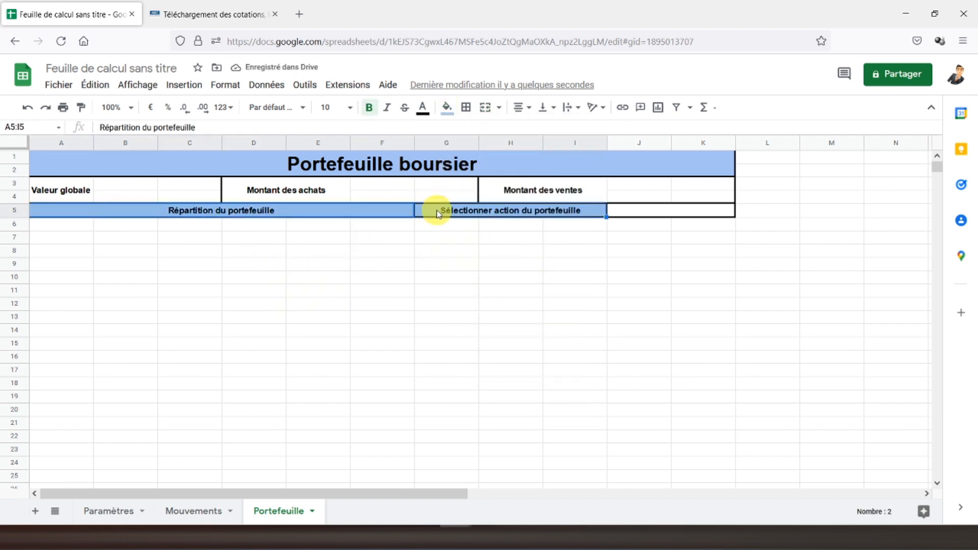
click(447, 107)
click(534, 255)
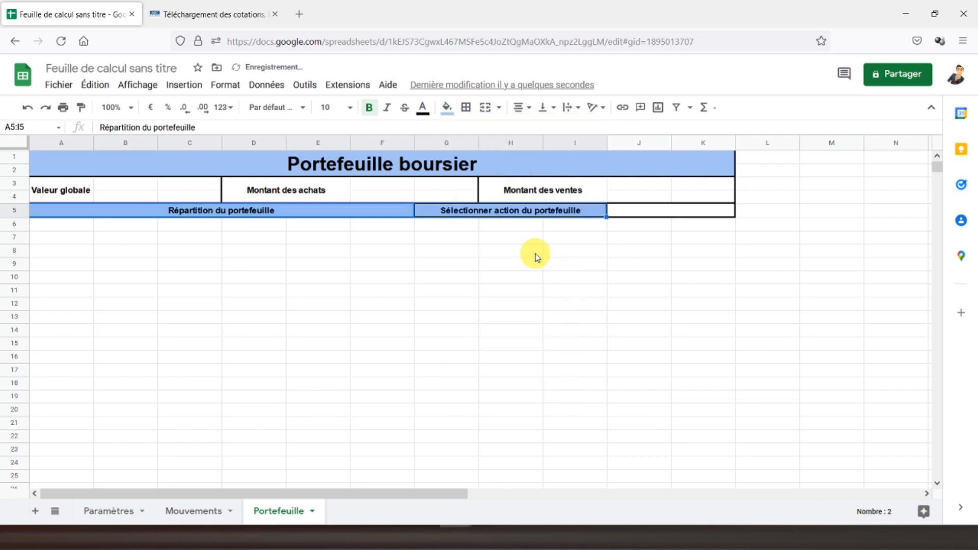
click(410, 265)
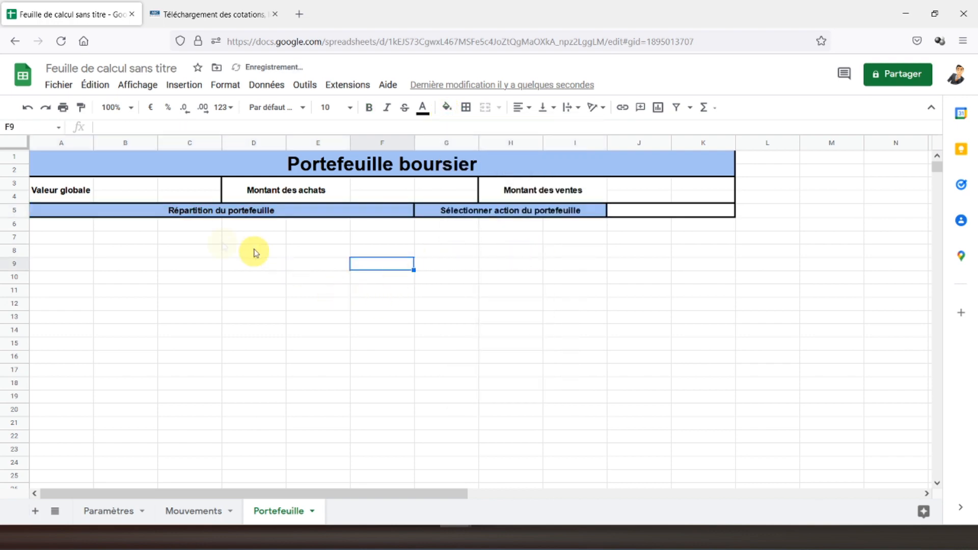
Put an outer border around the range A6:F19 below the "Répartition du portefeuille" heading.
click(70, 229)
drag(63, 229, 198, 263)
drag(383, 306, 383, 399)
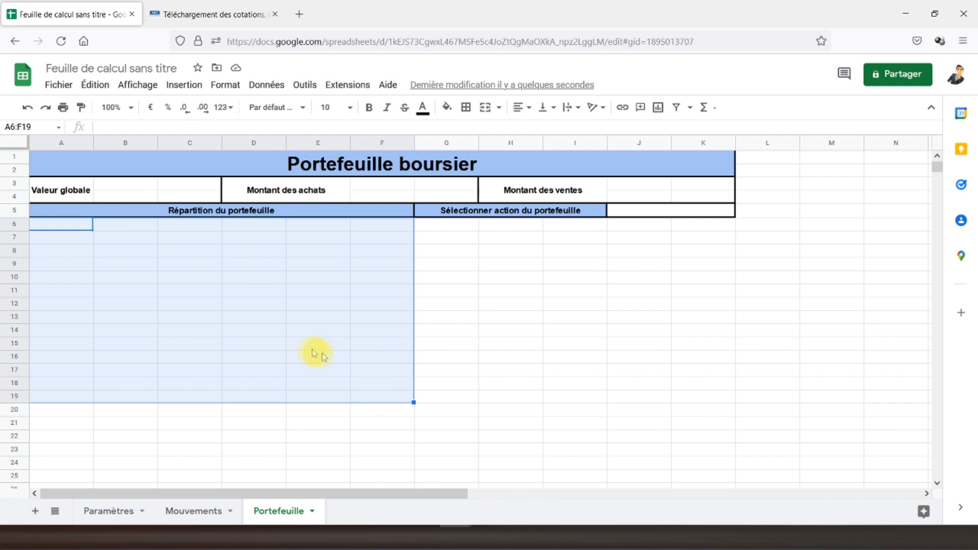
click(466, 110)
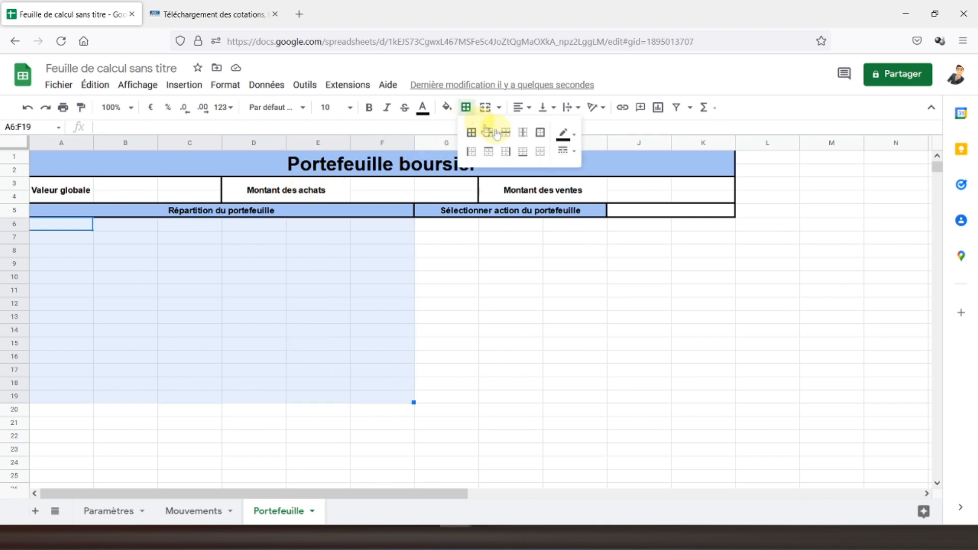
click(540, 133)
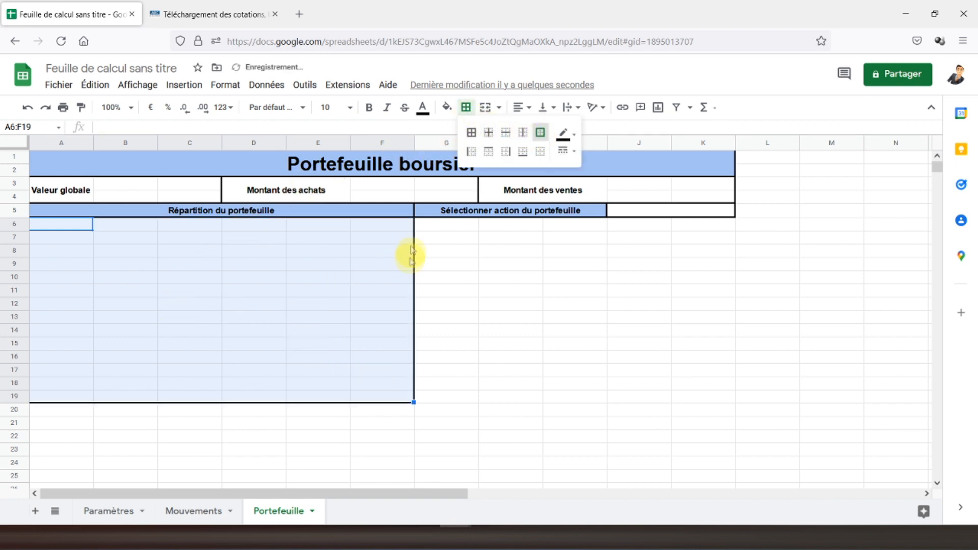
Put an outer border around the range G6:K19 below the "Sélectionner action du portefeuille" label.
click(435, 226)
mouse_move(434, 226)
mouse_down()
mouse_move(655, 280)
mouse_move(697, 330)
mouse_move(683, 397)
mouse_up()
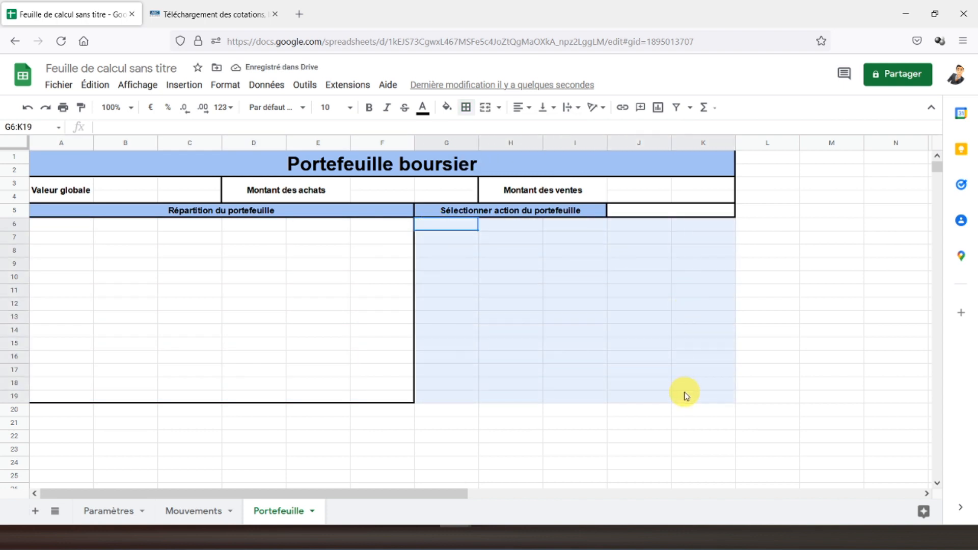
click(476, 118)
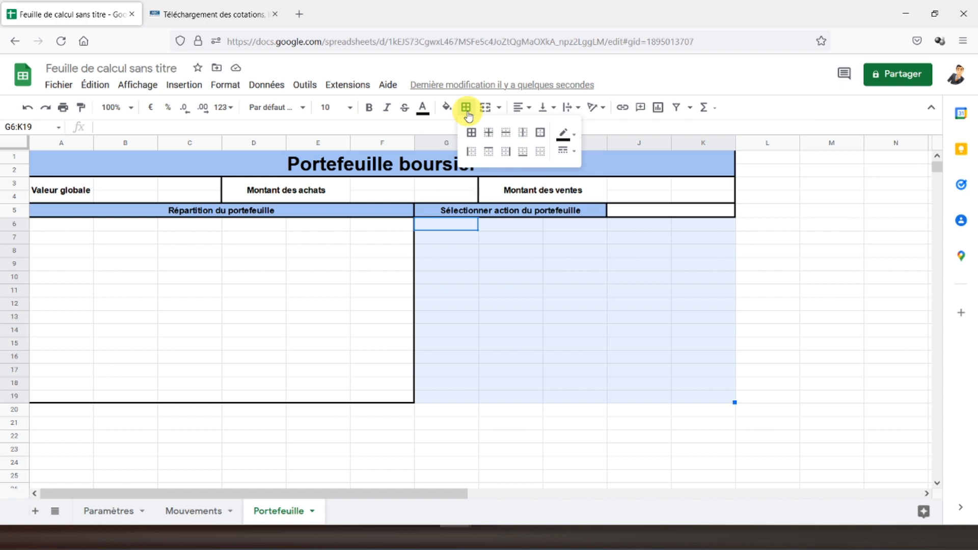
click(540, 133)
Apply all inner and outer borders to the cells A20:K20 to form a table header row.
click(65, 409)
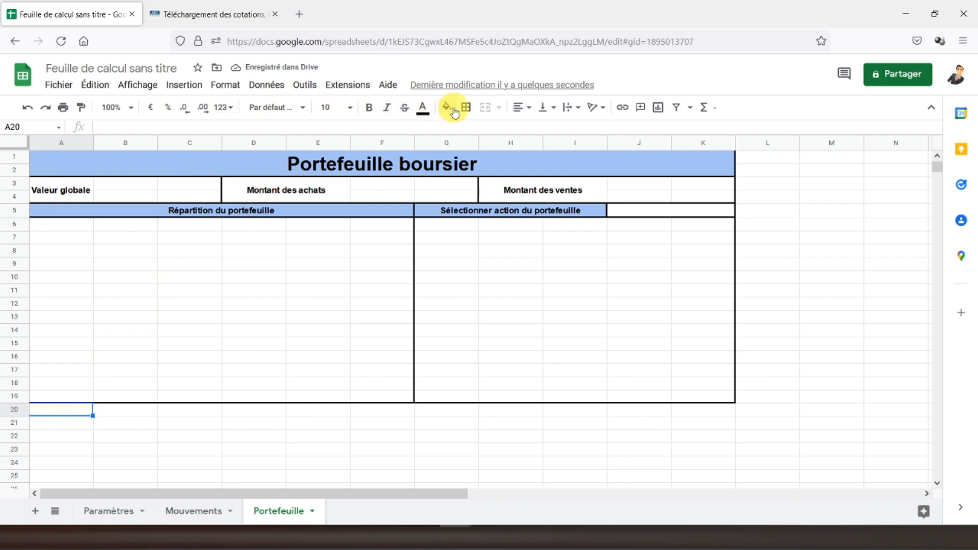
drag(72, 411, 685, 417)
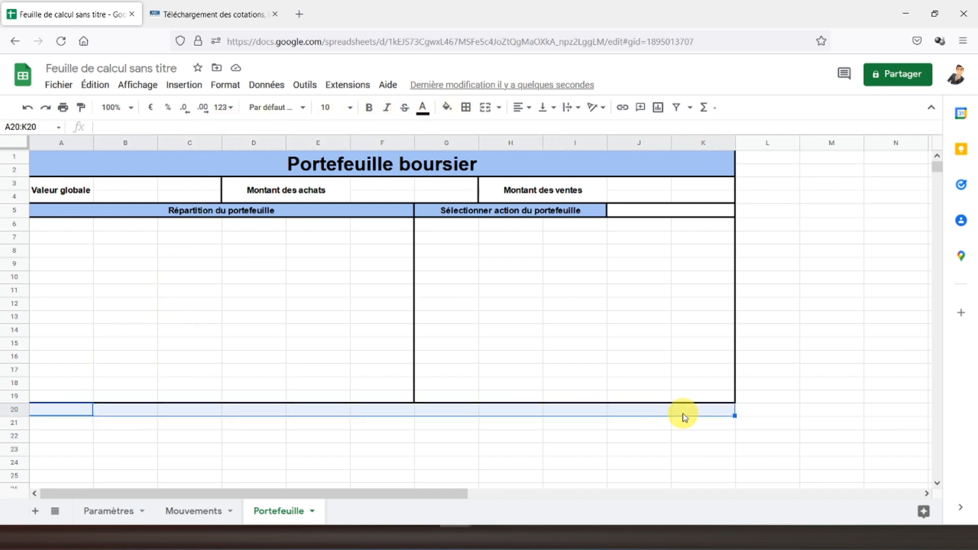
click(465, 108)
click(470, 133)
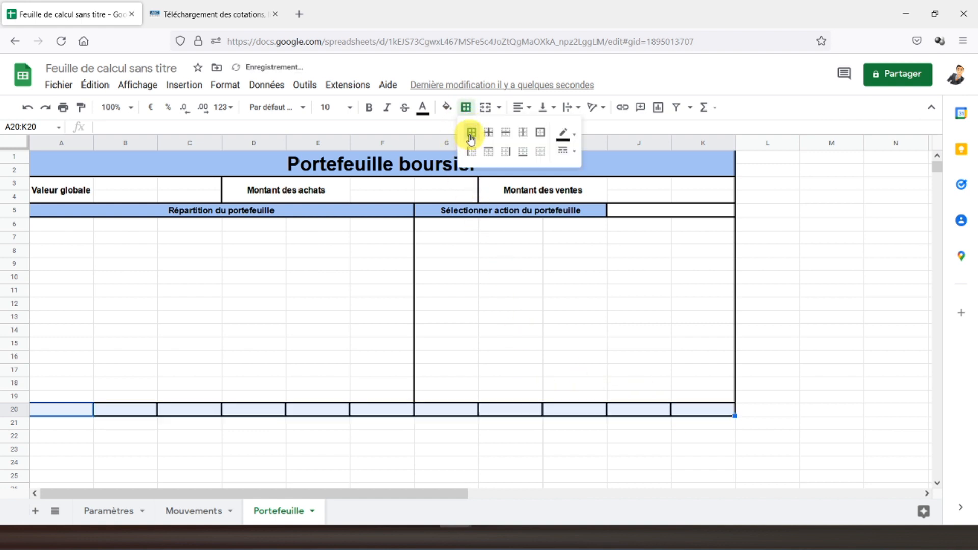
Enter the column headings "Nom société" in A20 and "Code" in B20.
click(65, 413)
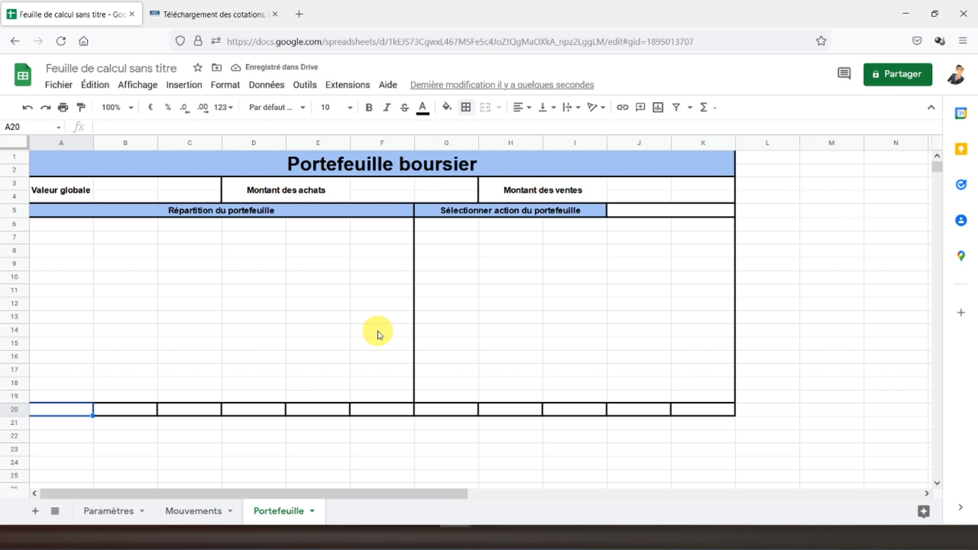
text(Nom)
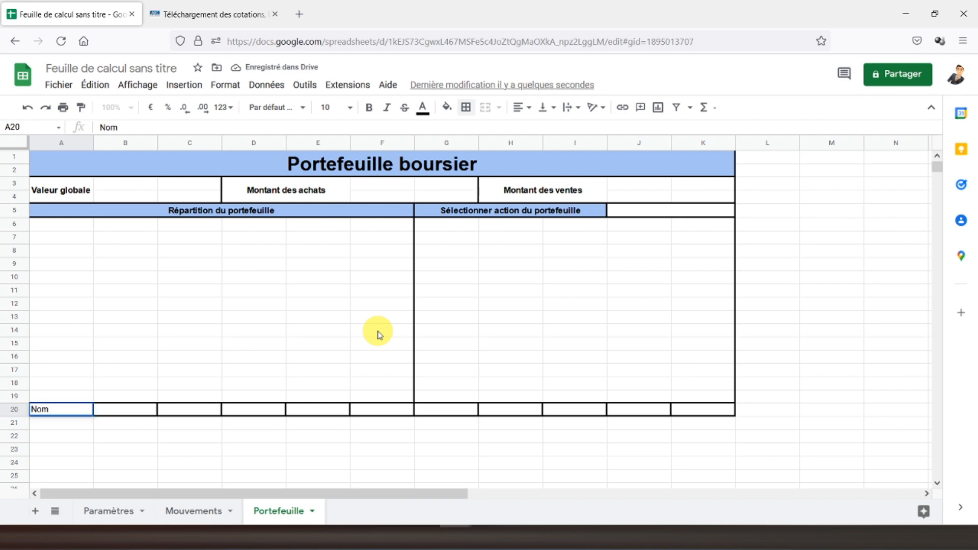
text( société)
key(Return)
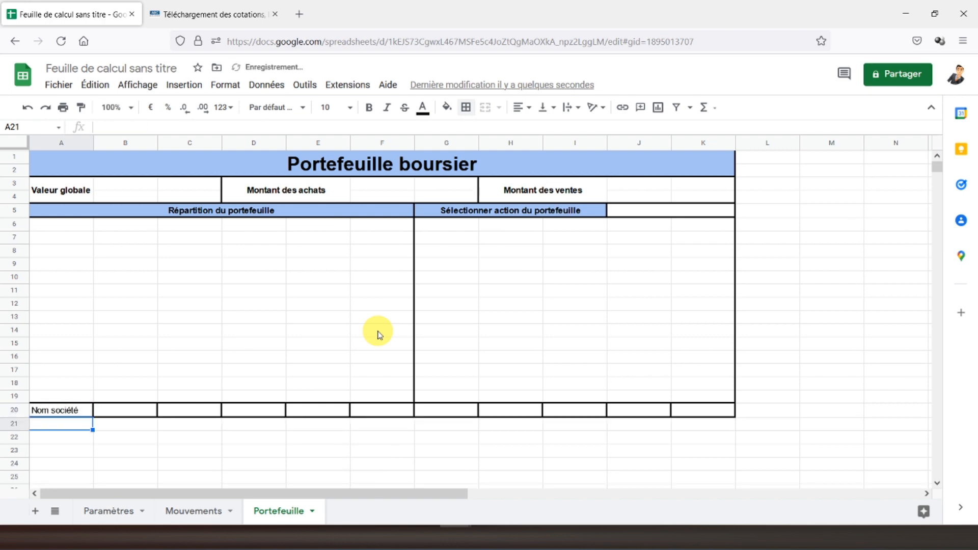
key(Up)
key(Right)
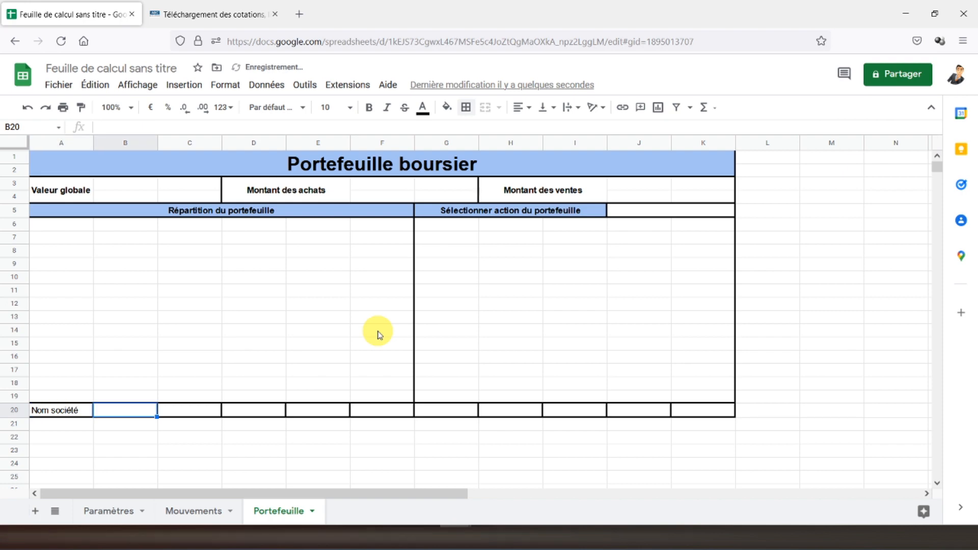
text(Code)
key(Return)
Enter the column headings "Nombre d'actions" in C20 and "Valeur globale" in D20.
key(Up)
key(Right)
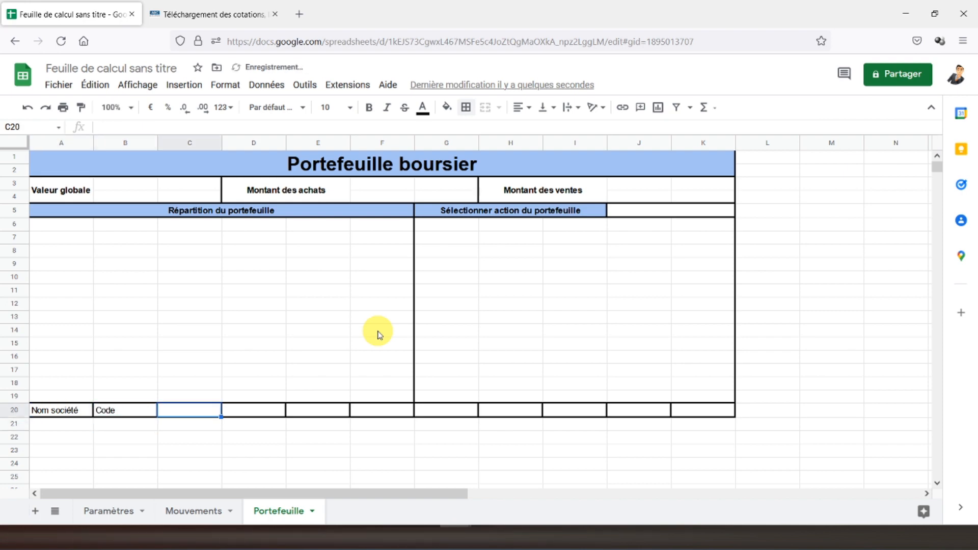
text(No)
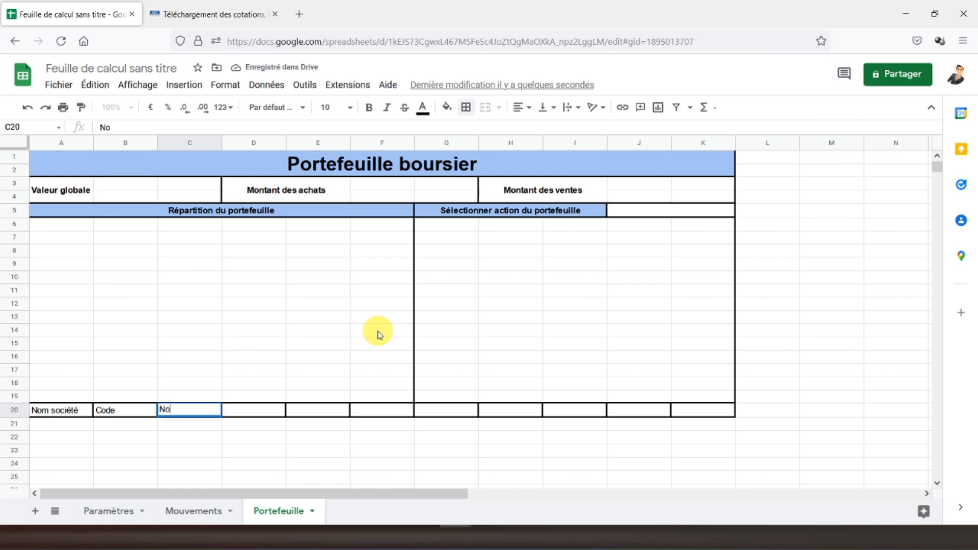
text(mbre d'act)
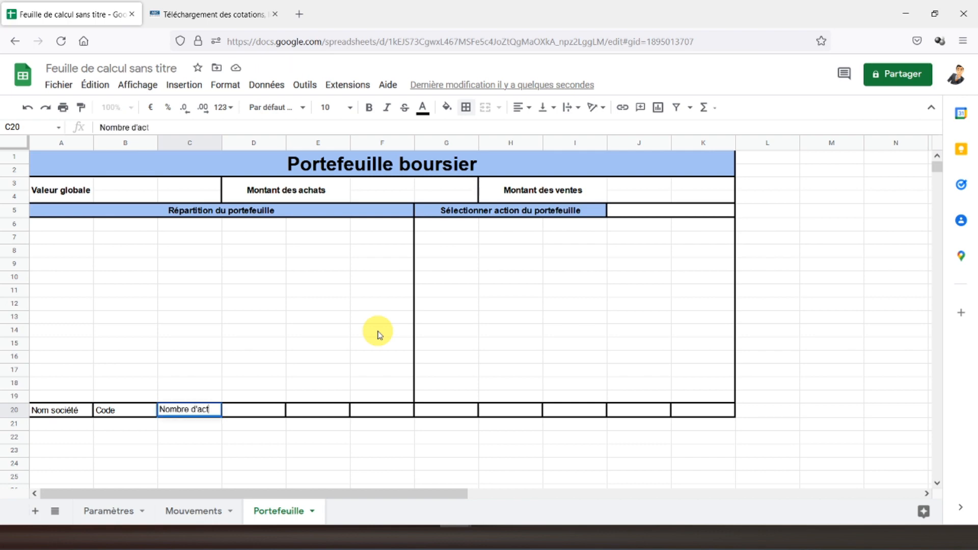
text(ions)
key(Return)
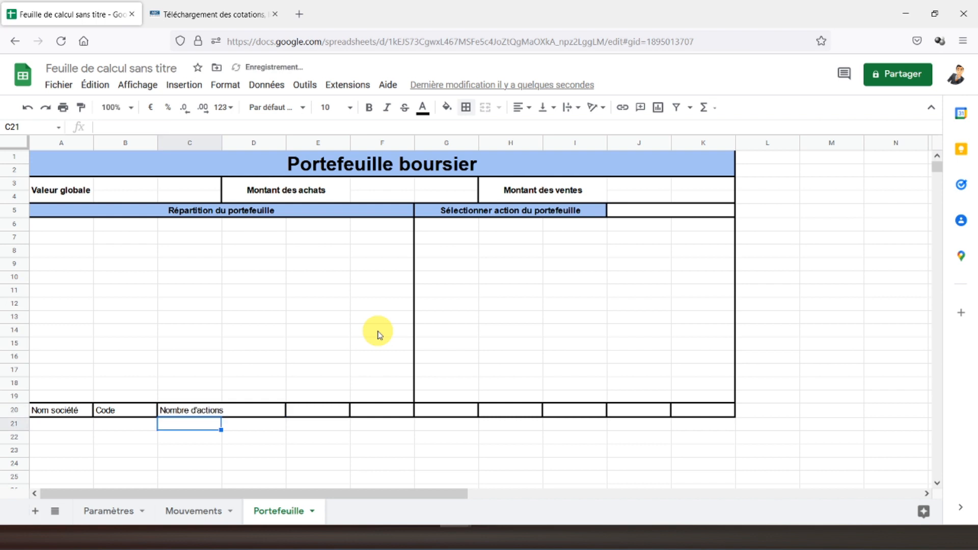
key(Up)
key(Right)
text(Valeur globale)
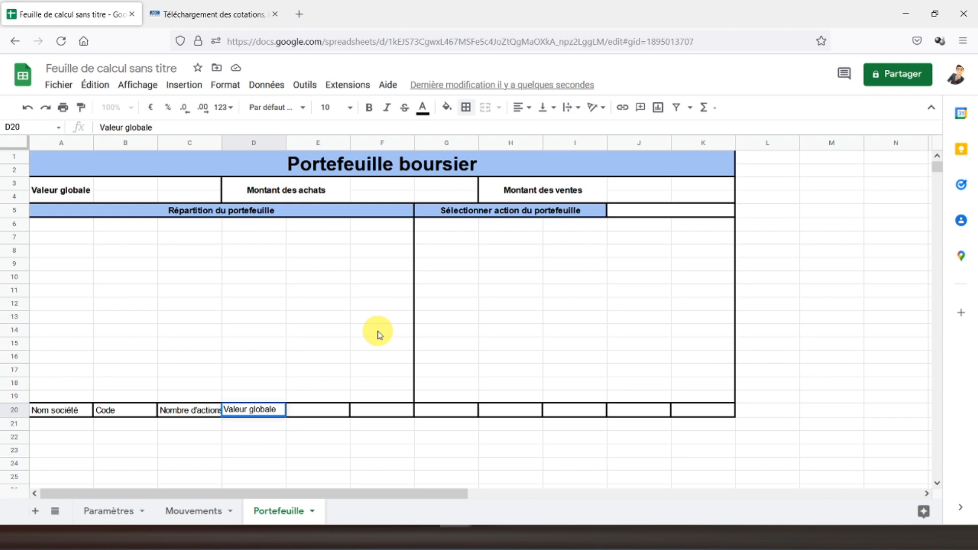
key(Return)
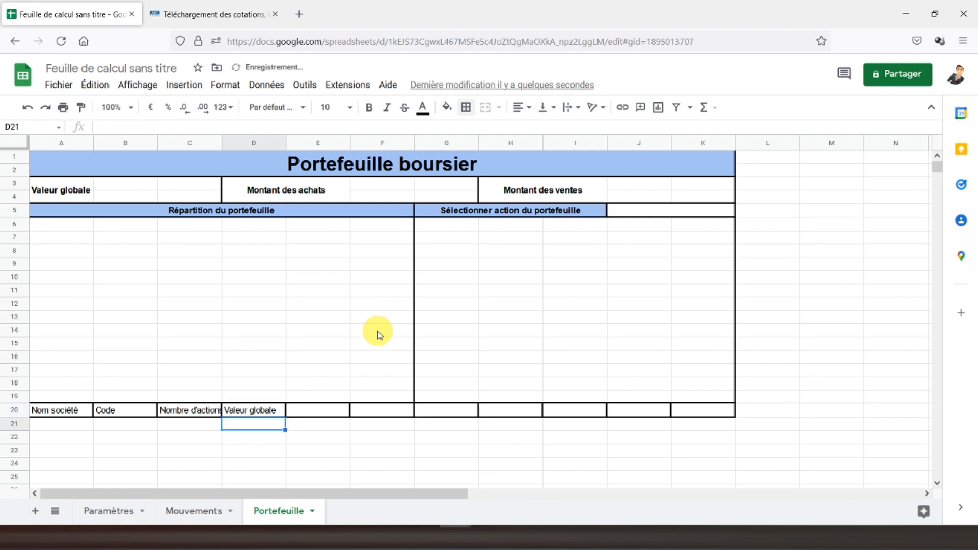
Enter the column headings "Cours d'ouverture" in E20 and "Cours actuel" in F20.
key(Up)
key(Right)
text(C)
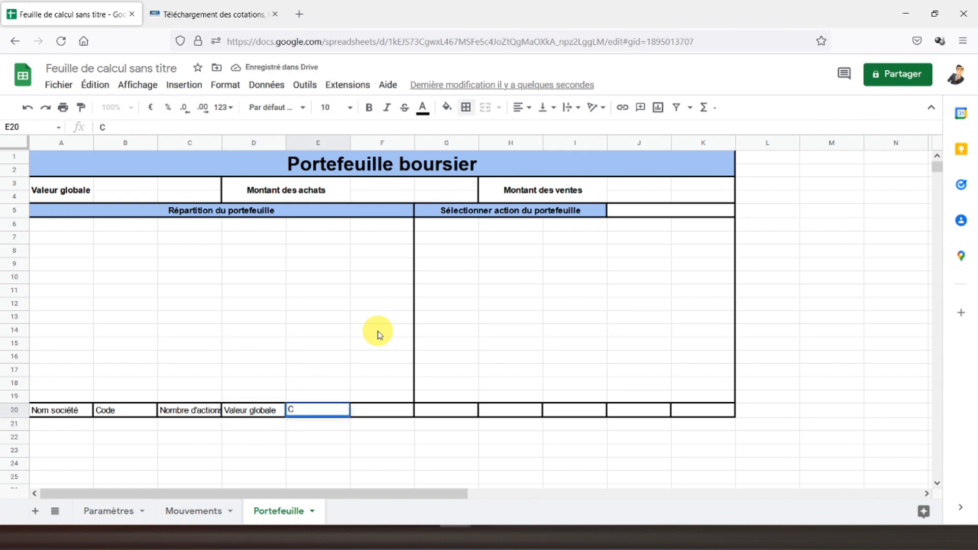
text(ours d'ouverture)
key(Return)
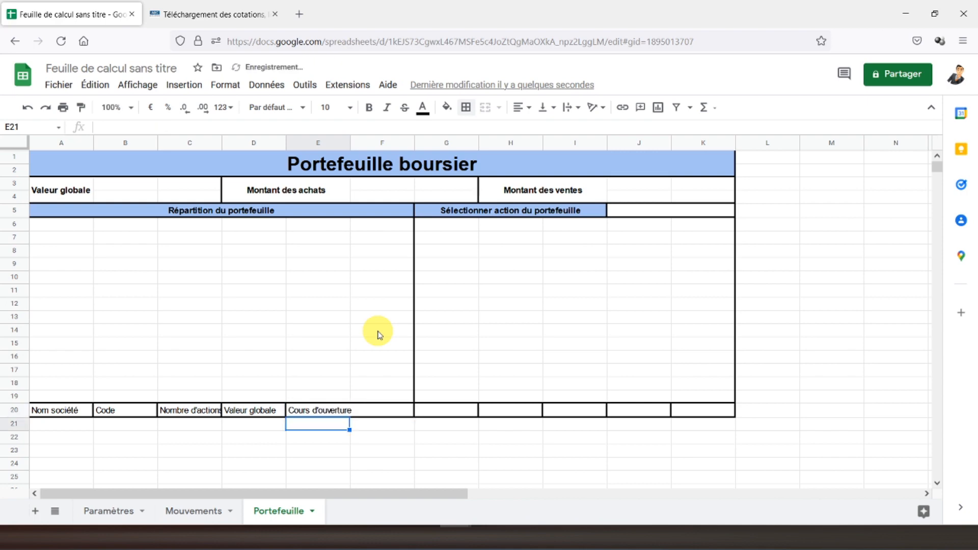
key(Up)
key(Right)
text(Cours actuel)
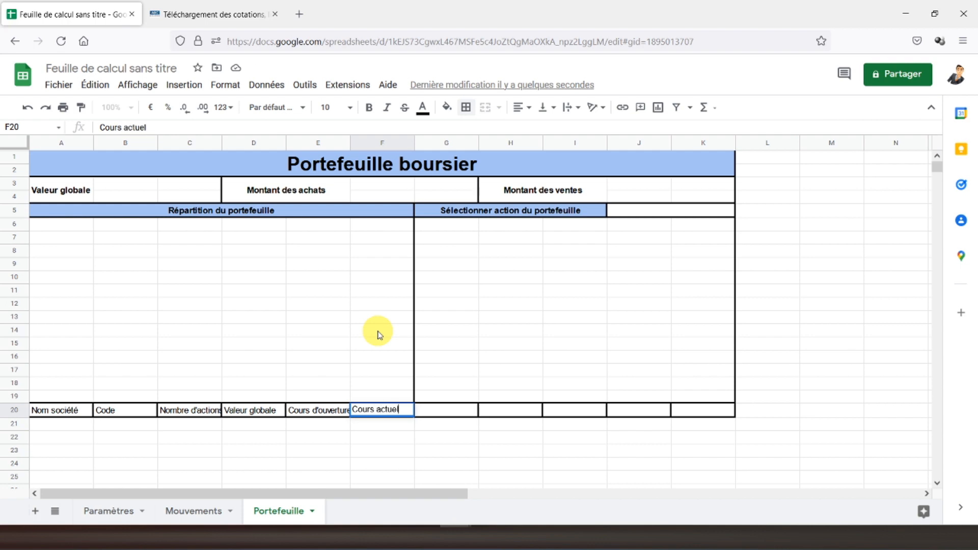
key(Return)
Enter the column headings "Variation" in G20 and "Bénéfice par action" in H20.
key(Up)
key(Right)
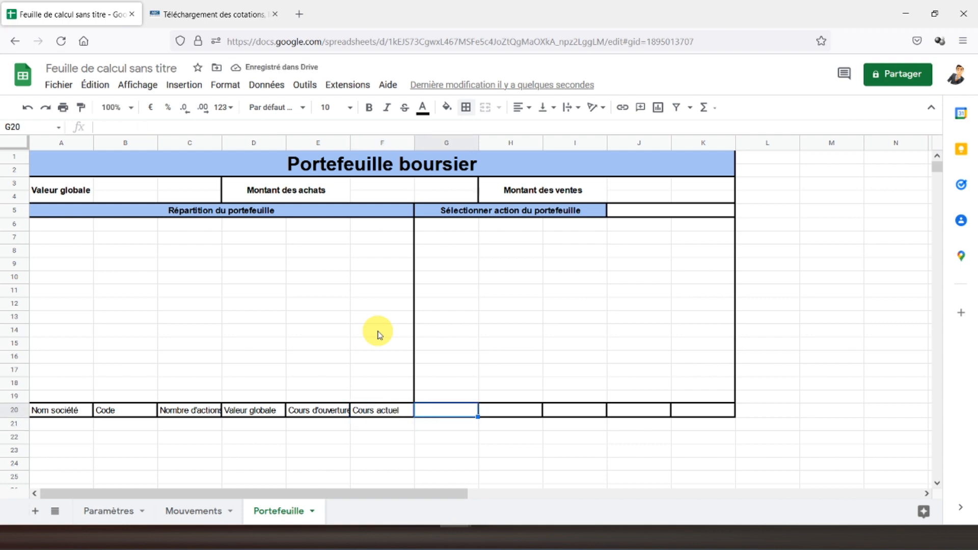
text(Variation)
key(Return)
key(Up)
key(Right)
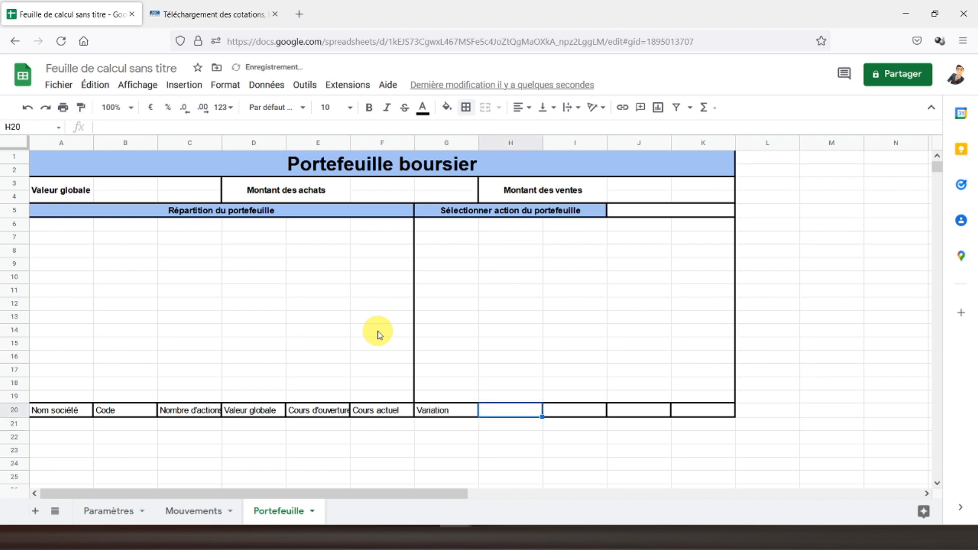
text(Bénéfice )
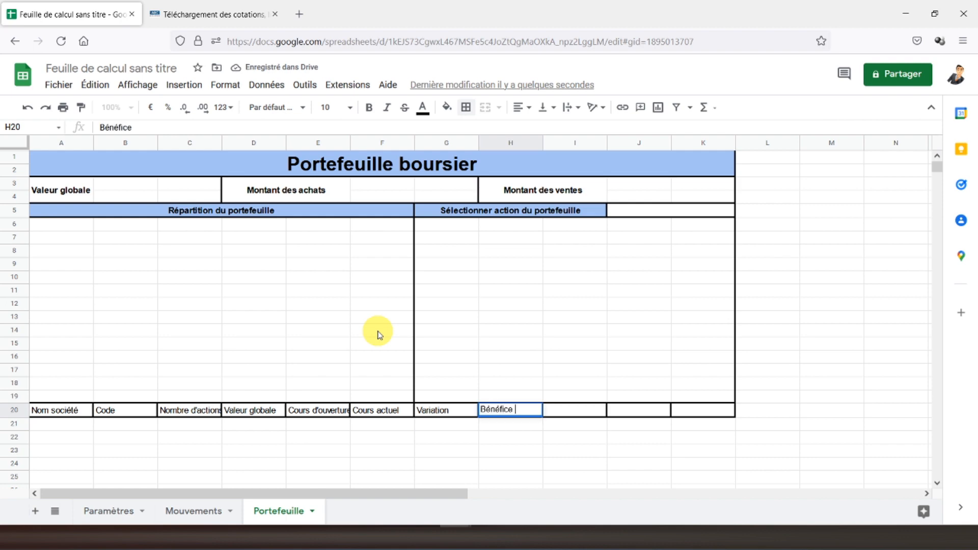
text(par action)
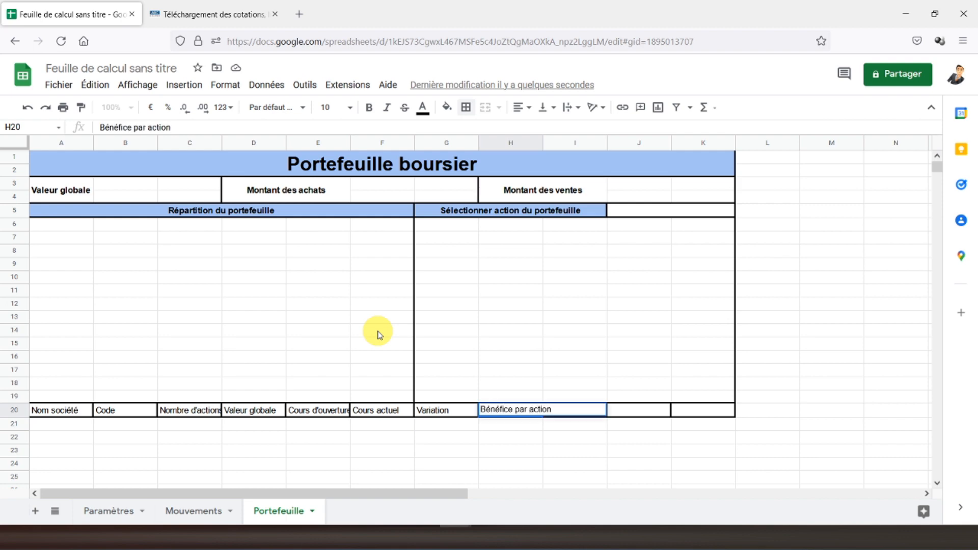
key(Tab)
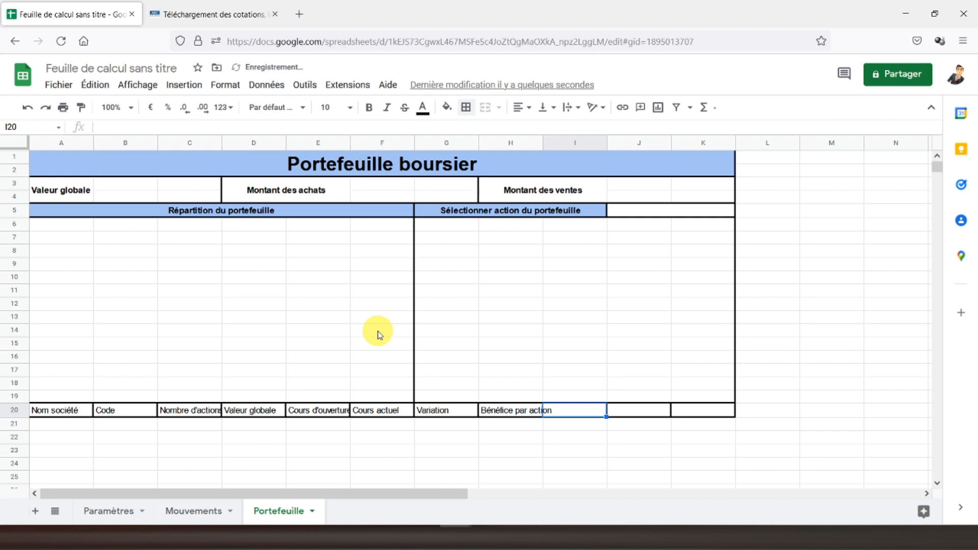
Enter the column headings "Variation du portefeuille" in I20 and "Plus haut sur 1 an" in J20.
text(Variation du portefeuille)
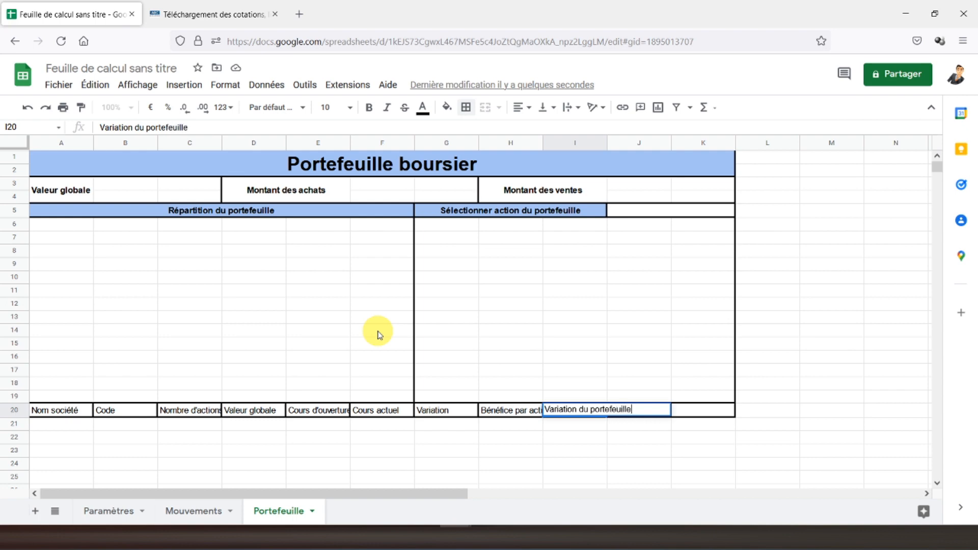
key(Return)
key(Up)
key(Right)
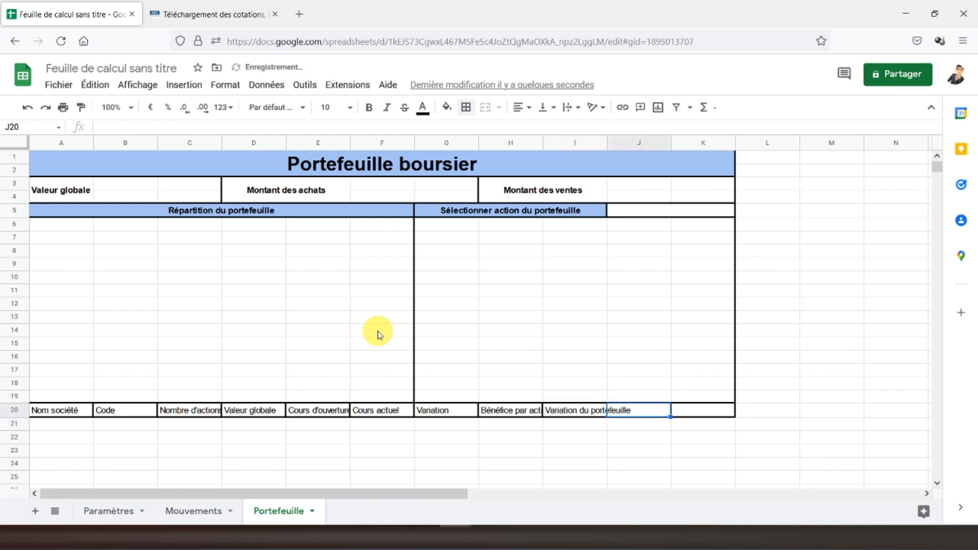
text(Plus haut sur 1 an)
key(Return)
Enter the last column heading "Plus bas sur 1 an" in K20.
key(Up)
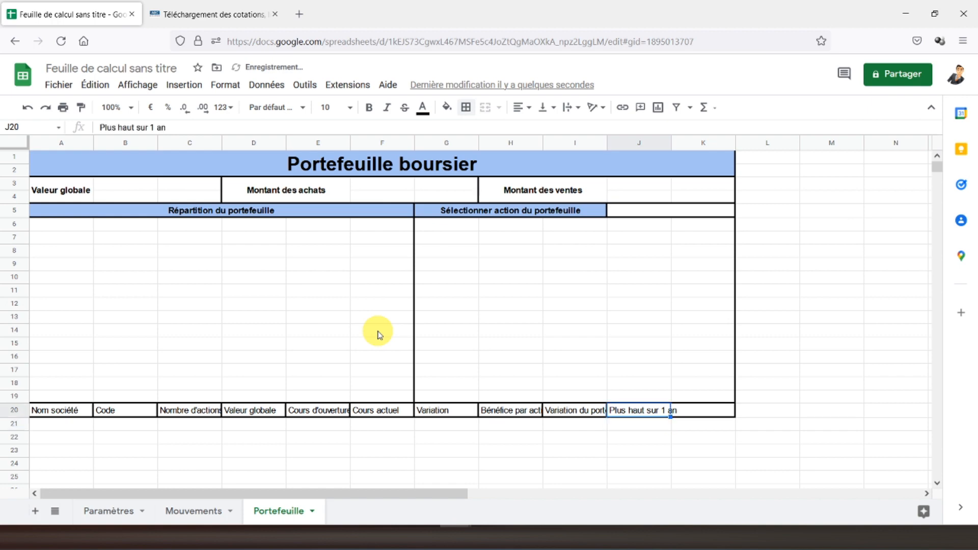
key(Right)
text(Plus)
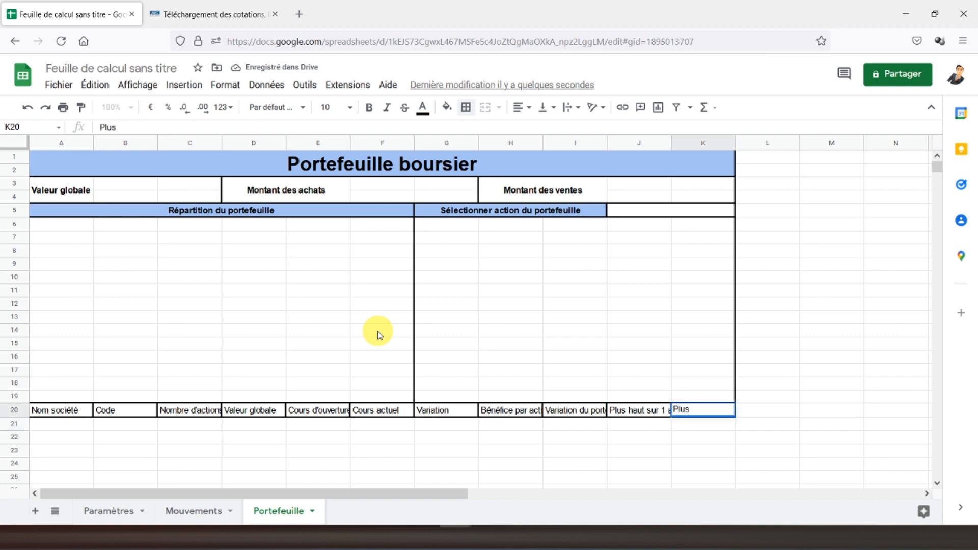
text( bas sur 1 an)
key(Return)
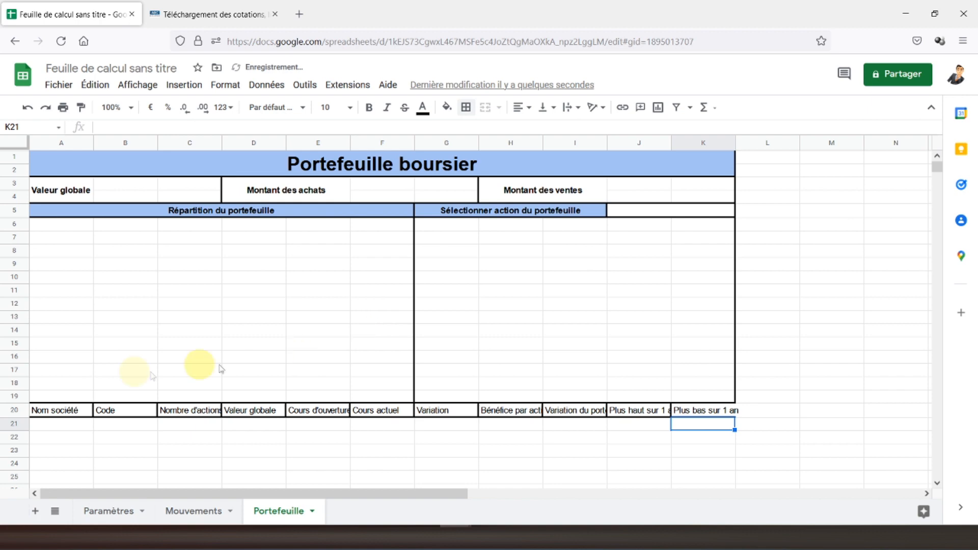
Make the header row A20:K20 bold and centre its text horizontally.
drag(62, 409, 692, 415)
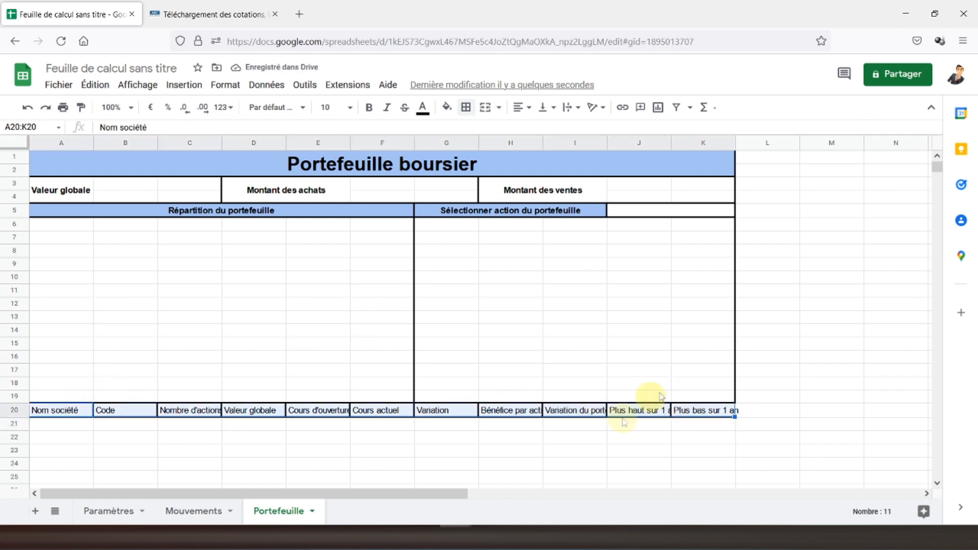
click(369, 108)
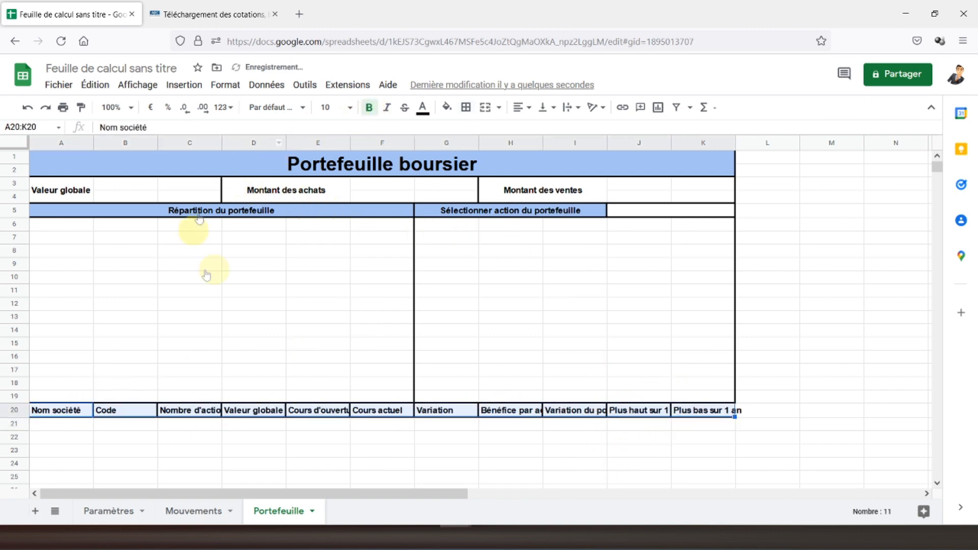
click(520, 107)
click(537, 130)
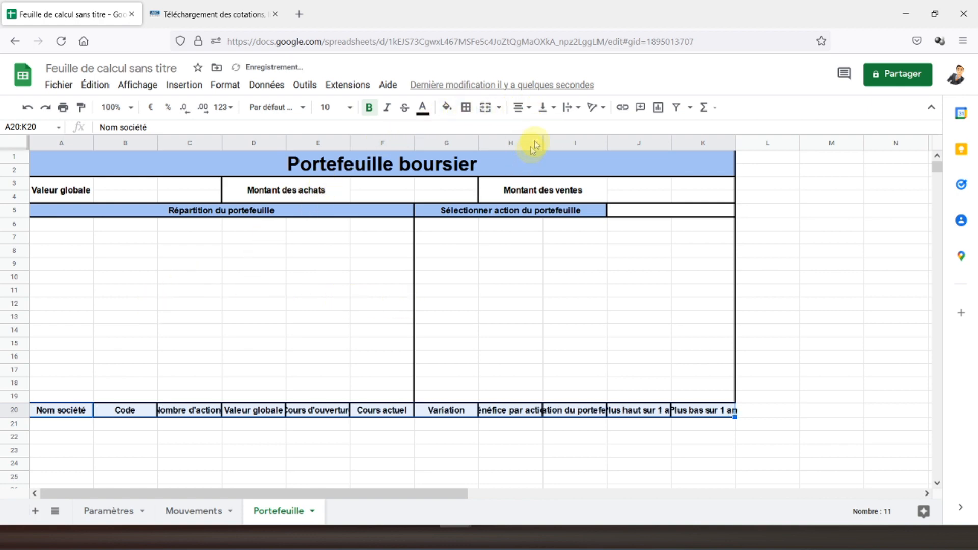
Wrap the text of the headings in A20:K20 and align them vertically to the middle.
click(570, 108)
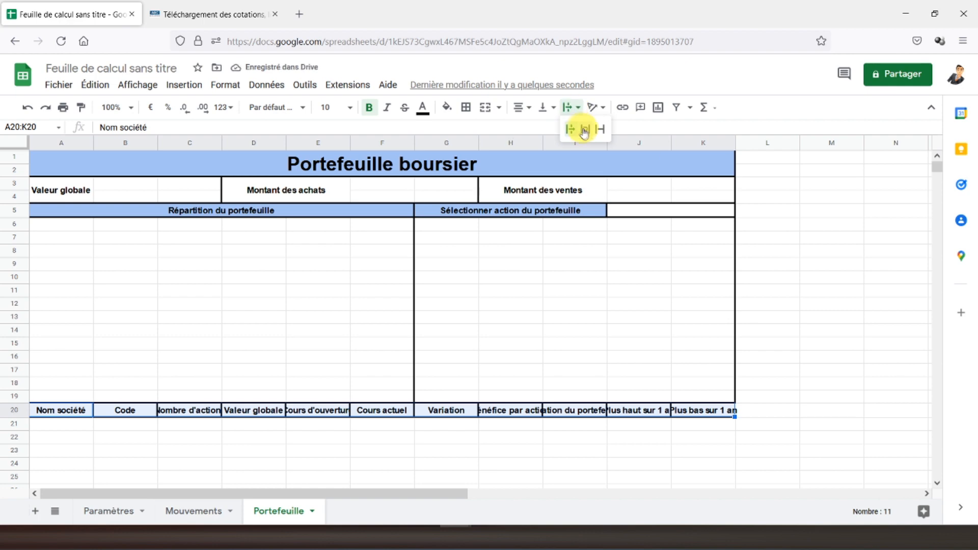
click(585, 129)
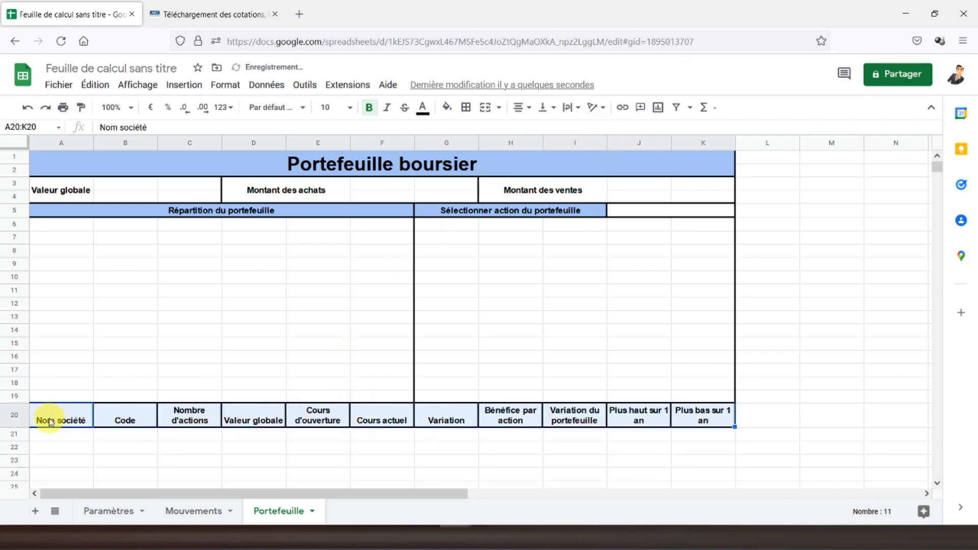
drag(44, 414, 688, 414)
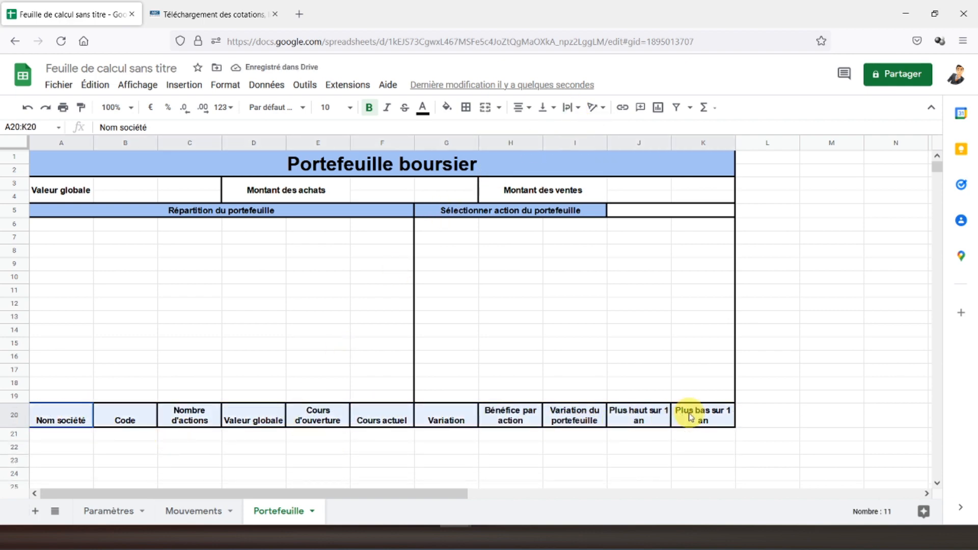
click(545, 107)
click(559, 127)
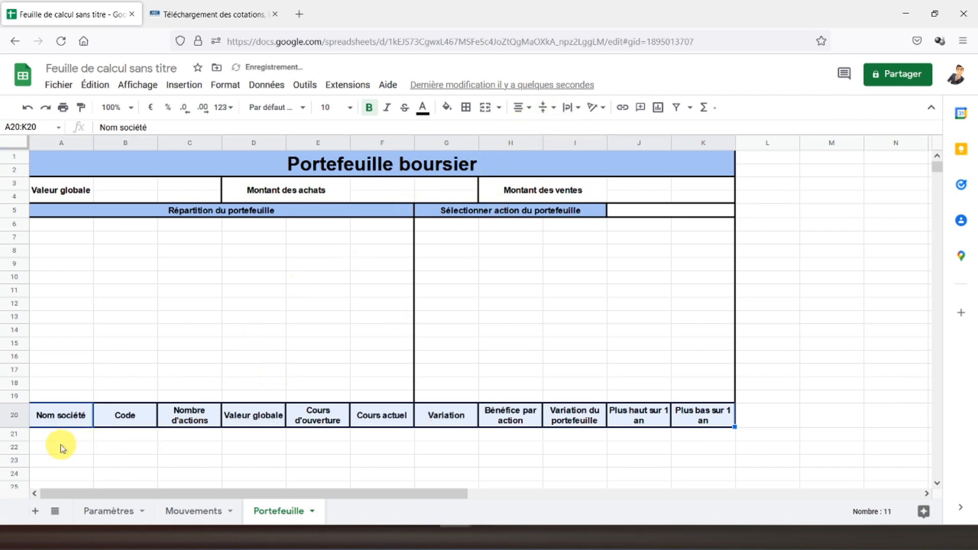
Fill the header row A20:K20 with the same light blue as the sheet's other headings.
click(71, 415)
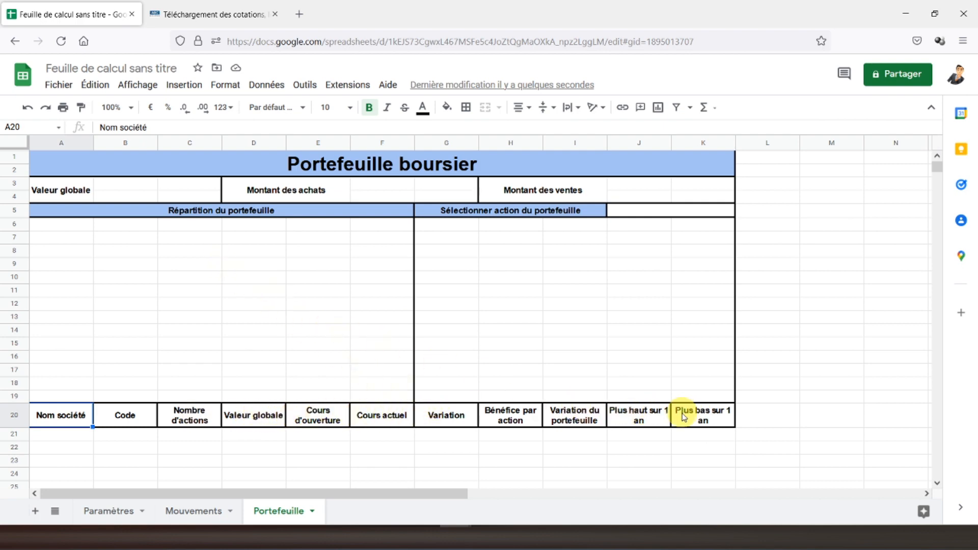
drag(44, 411, 694, 414)
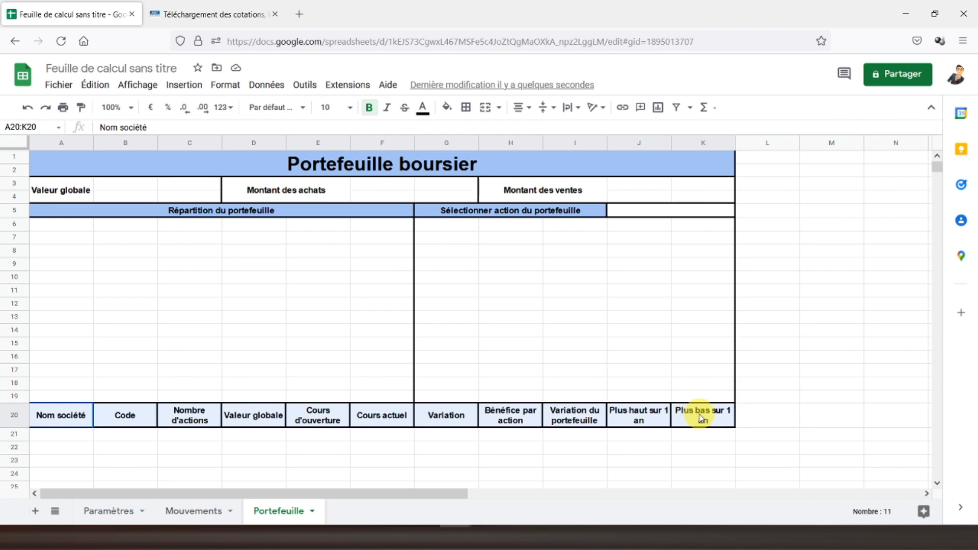
click(447, 107)
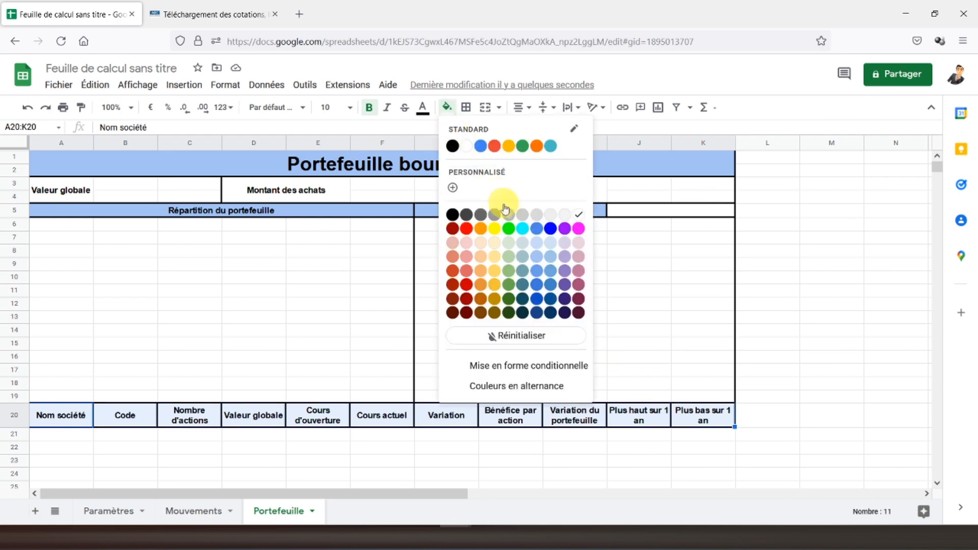
click(536, 258)
click(262, 320)
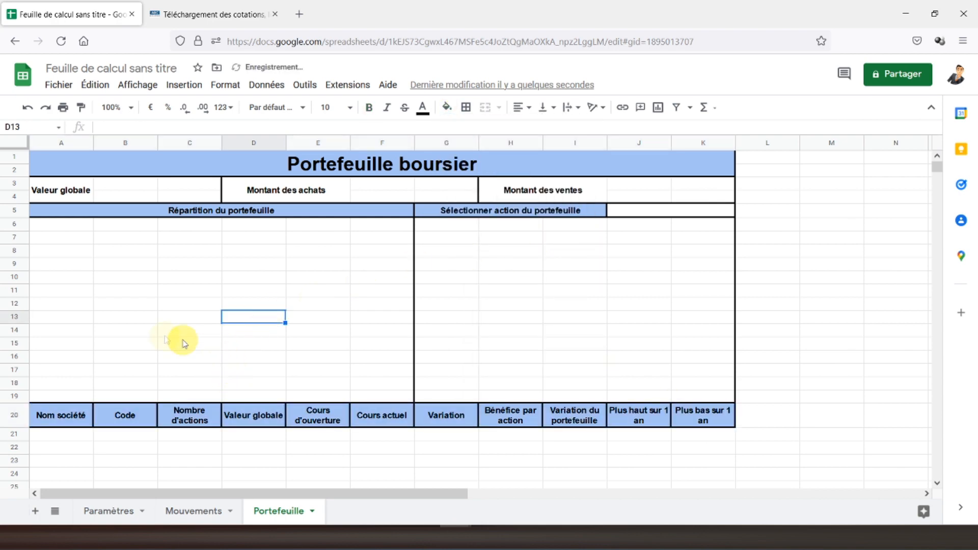
Hide the gridlines on the Portefeuille sheet.
click(47, 162)
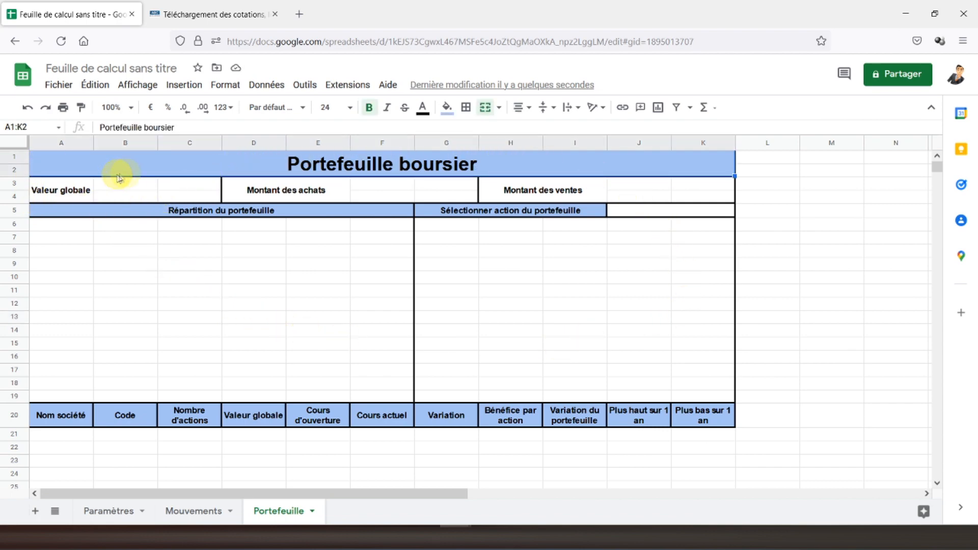
click(151, 95)
mouse_move(186, 108)
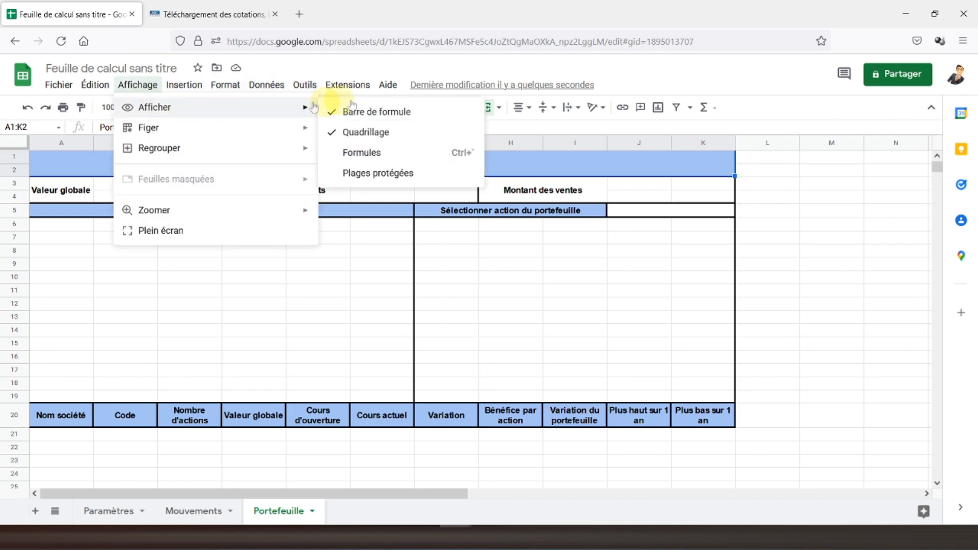
click(375, 134)
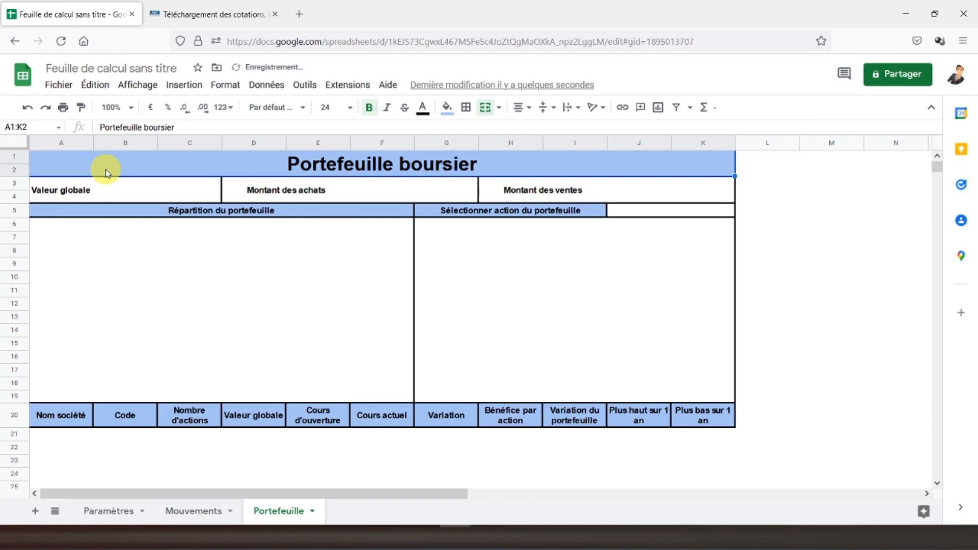